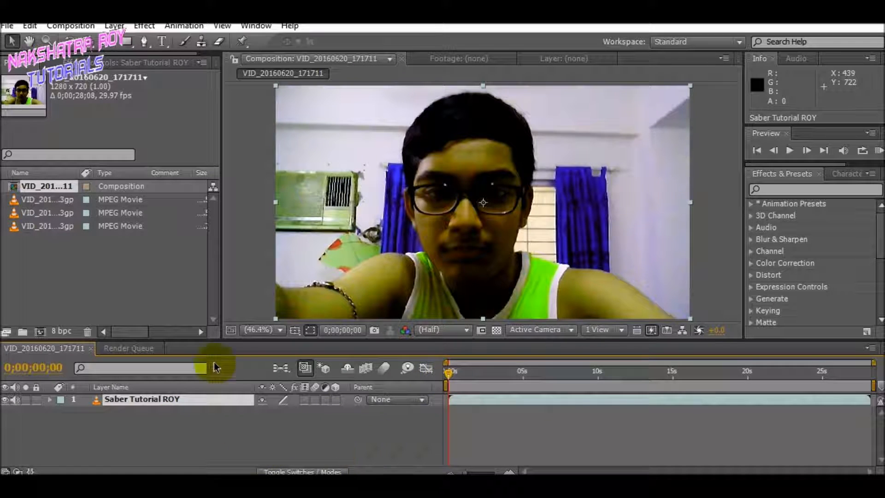
Scrub through the Saber Tutorial ROY footage to examine where the saber action starts and ends, restoring the full work area.
{"action": "left_click_drag", "start_coordinate": [448, 378], "coordinate": [542, 373]}
{"action": "key", "text": "n"}
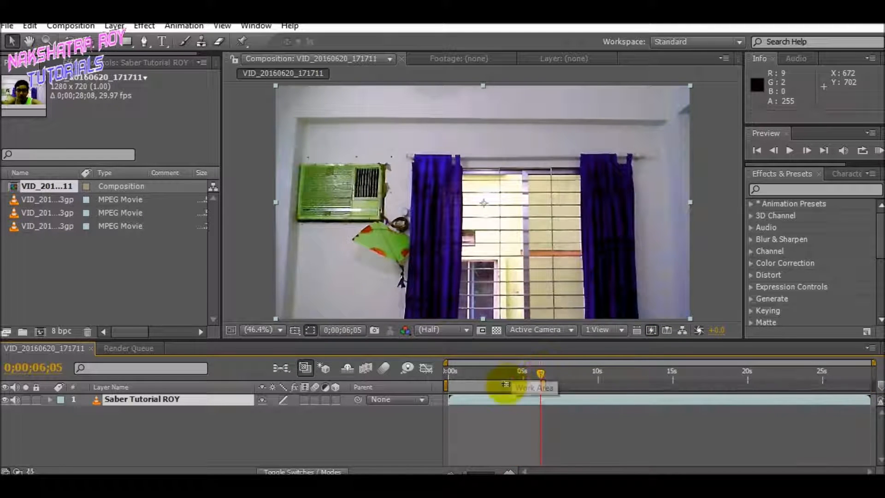
{"action": "left_click_drag", "start_coordinate": [543, 386], "coordinate": [873, 389]}
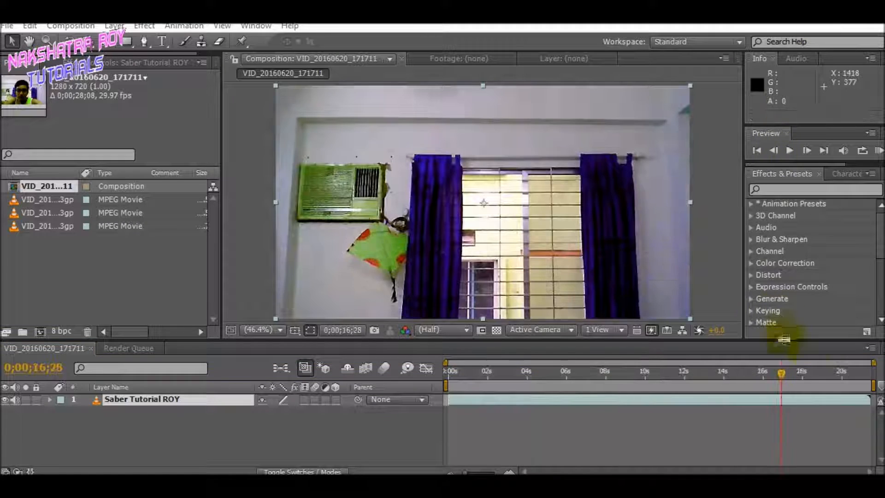
{"action": "left_click_drag", "start_coordinate": [782, 371], "coordinate": [571, 377]}
{"action": "left_click_drag", "start_coordinate": [508, 381], "coordinate": [507, 381]}
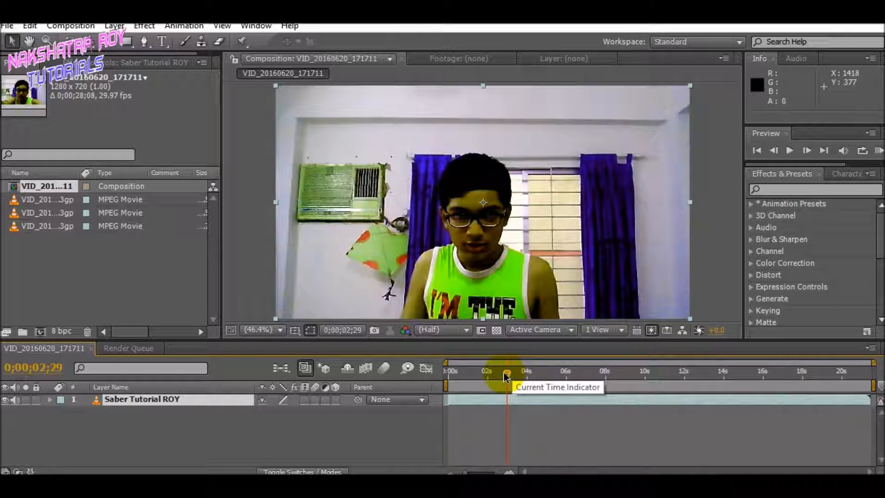
{"action": "left_click_drag", "start_coordinate": [504, 373], "coordinate": [597, 380]}
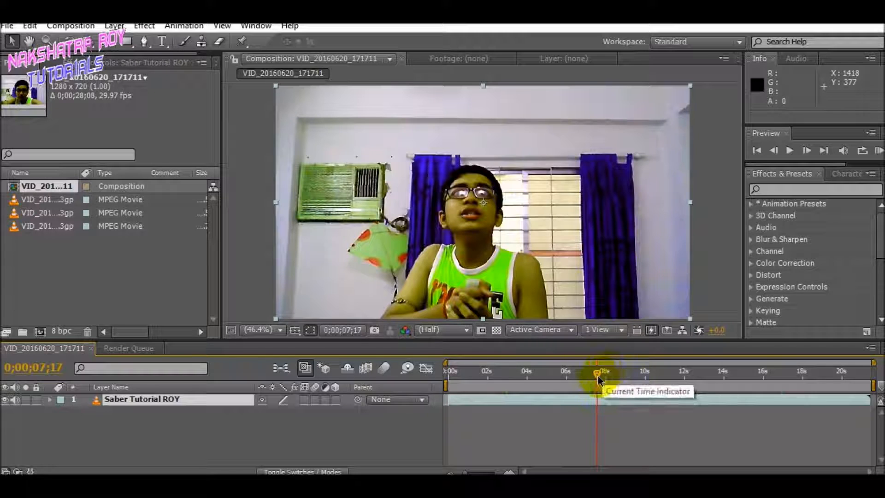
{"action": "left_click_drag", "start_coordinate": [598, 377], "coordinate": [652, 370]}
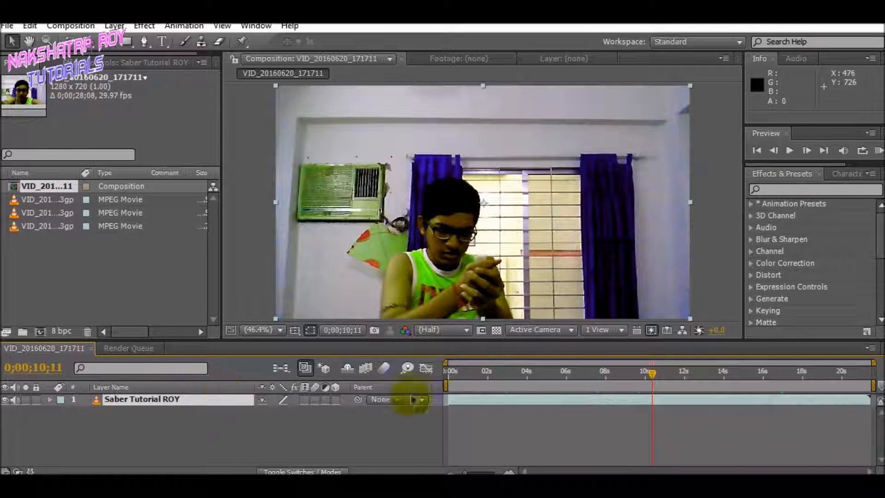
Duplicate the Saber Tutorial ROY layer and trim the copy's start to 0;00;06;09.
{"action": "left_click_drag", "start_coordinate": [652, 373], "coordinate": [573, 371]}
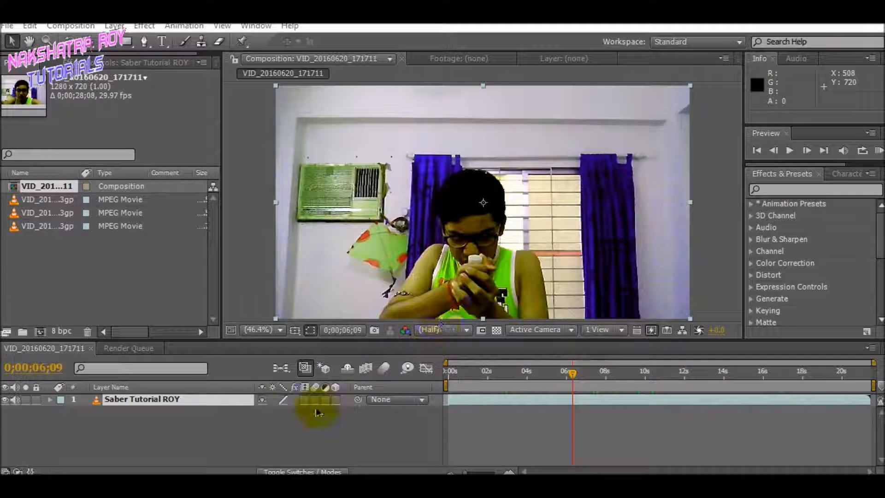
{"action": "left_click", "coordinate": [140, 399]}
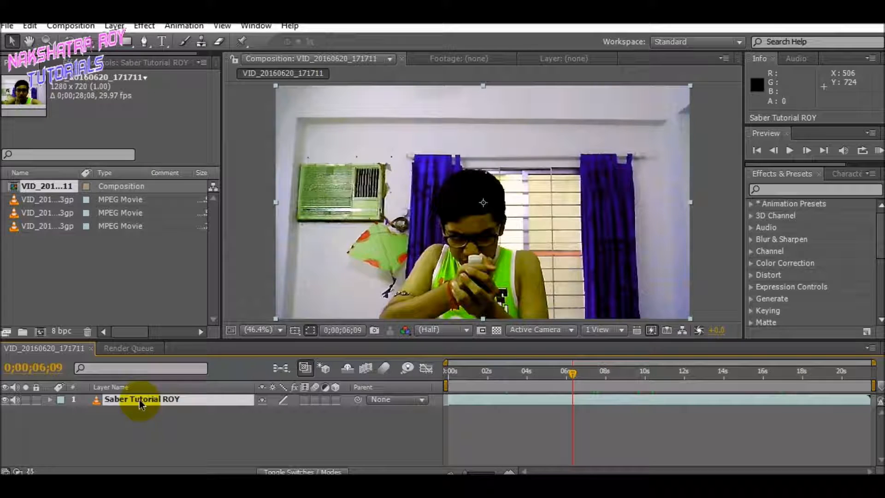
{"action": "key", "text": "ctrl+d"}
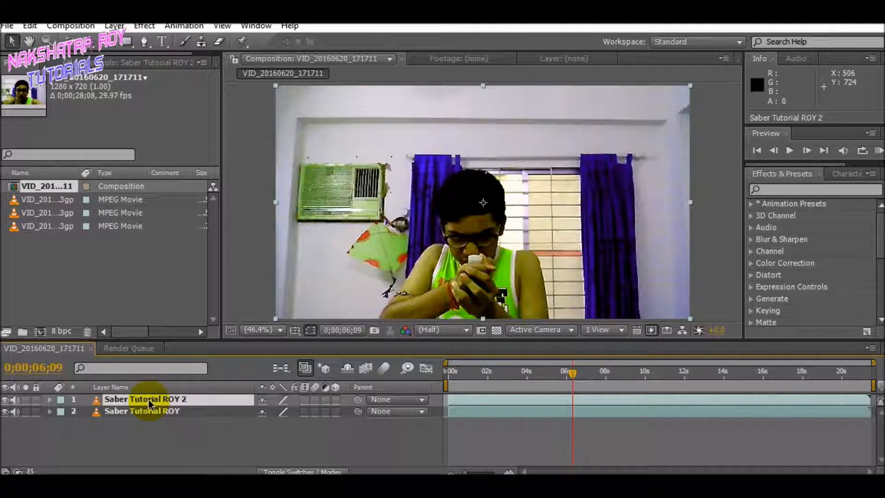
{"action": "key", "text": "alt+bracketleft"}
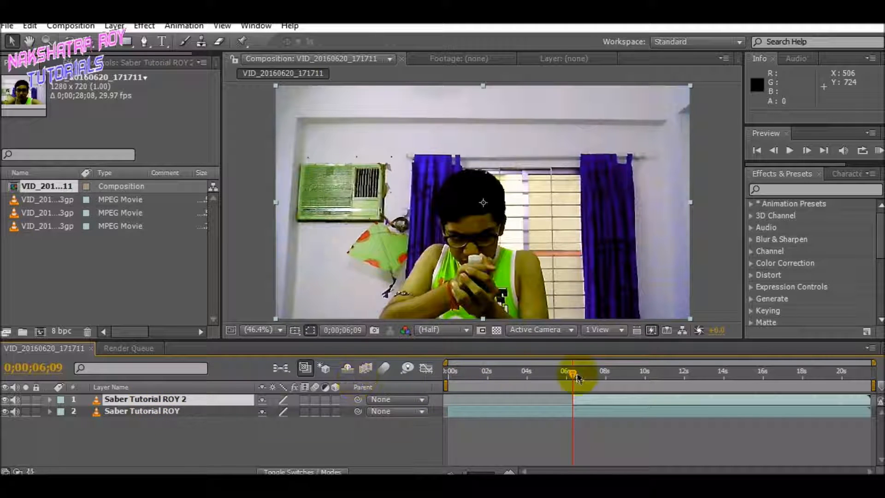
Hide the original Saber Tutorial ROY layer and trim the end of the duplicate to 0;00;16;28.
{"action": "left_click_drag", "start_coordinate": [576, 370], "coordinate": [584, 371]}
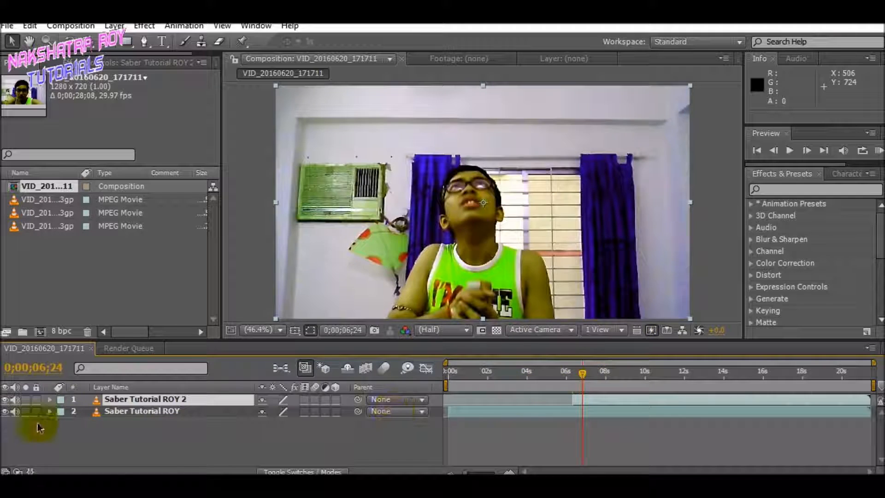
{"action": "left_click", "coordinate": [5, 412]}
{"action": "left_click", "coordinate": [608, 391]}
{"action": "left_click_drag", "start_coordinate": [584, 375], "coordinate": [782, 377]}
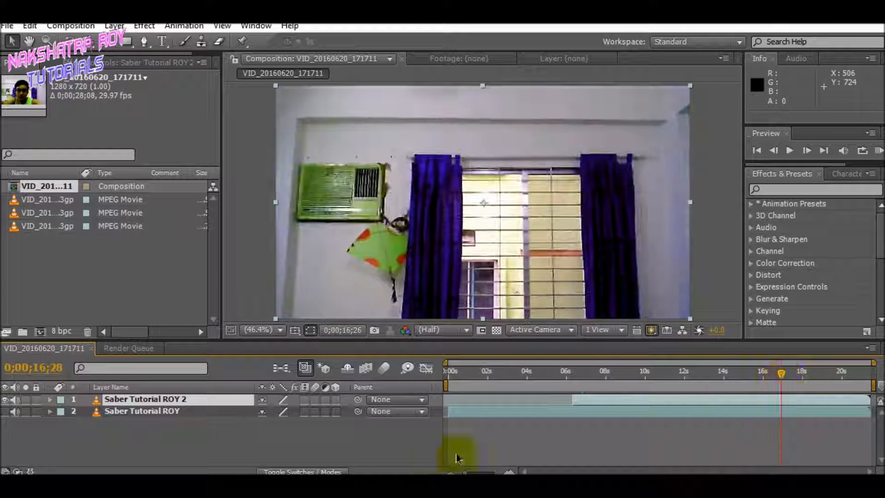
{"action": "left_click", "coordinate": [232, 404]}
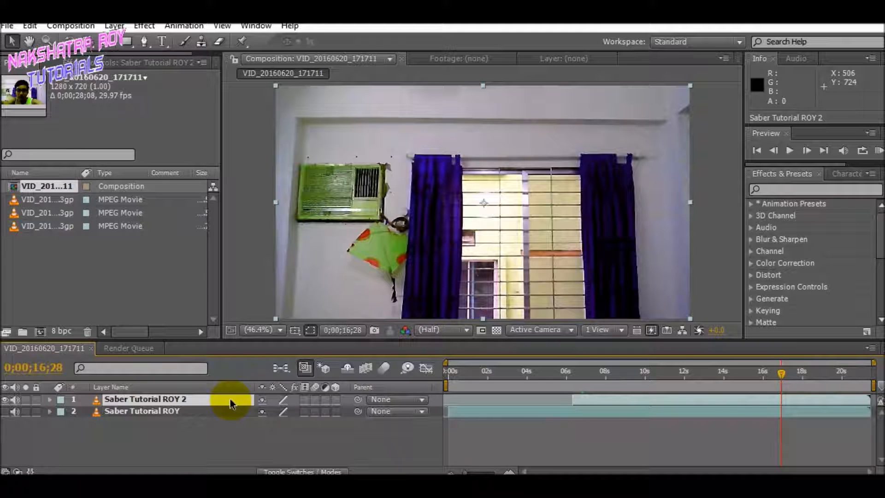
{"action": "key", "text": "alt+bracketright"}
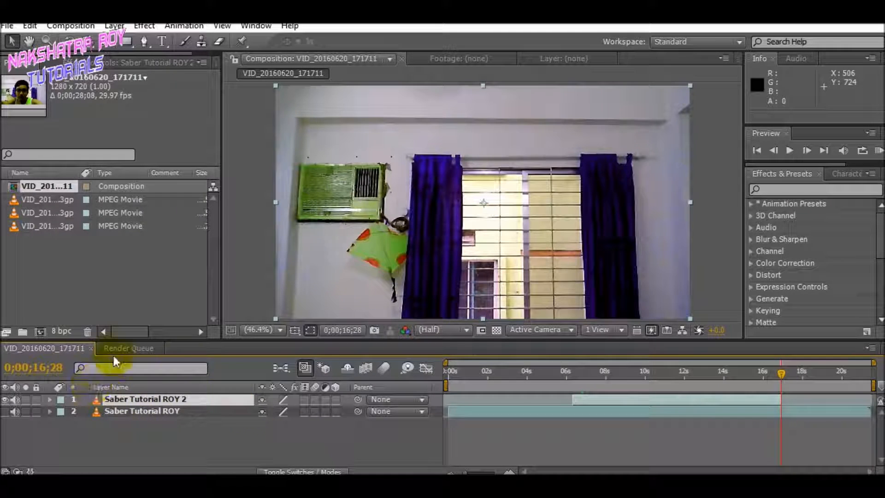
Preview the trimmed duplicate layer and return the current time to its start at 0;00;06;09.
{"action": "left_click_drag", "start_coordinate": [781, 374], "coordinate": [786, 378]}
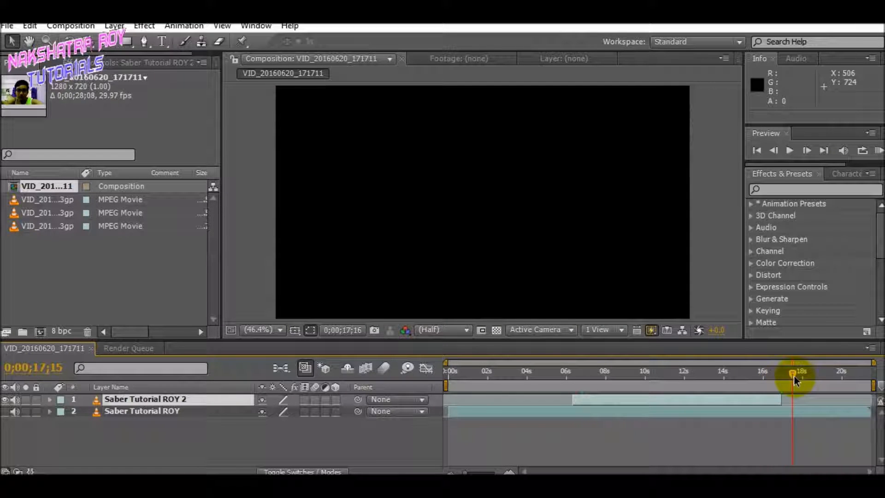
{"action": "left_click_drag", "start_coordinate": [798, 389], "coordinate": [576, 387]}
{"action": "key", "text": "space"}
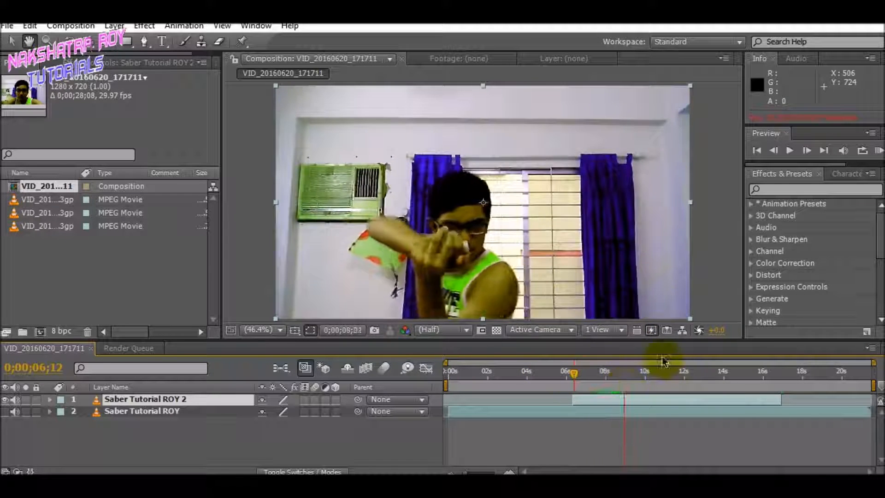
{"action": "left_click_drag", "start_coordinate": [673, 380], "coordinate": [571, 372]}
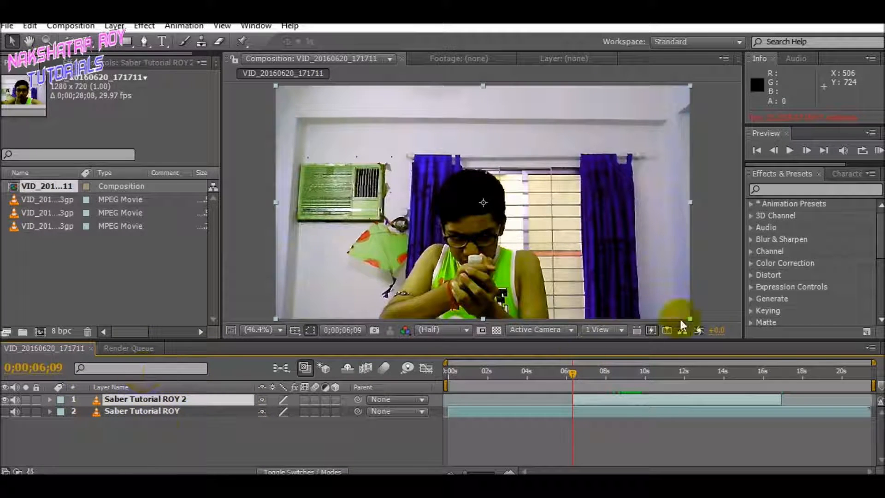
Find the Advanced Lightning effect and apply it to the Saber Tutorial ROY 2 layer.
{"action": "left_click", "coordinate": [815, 188]}
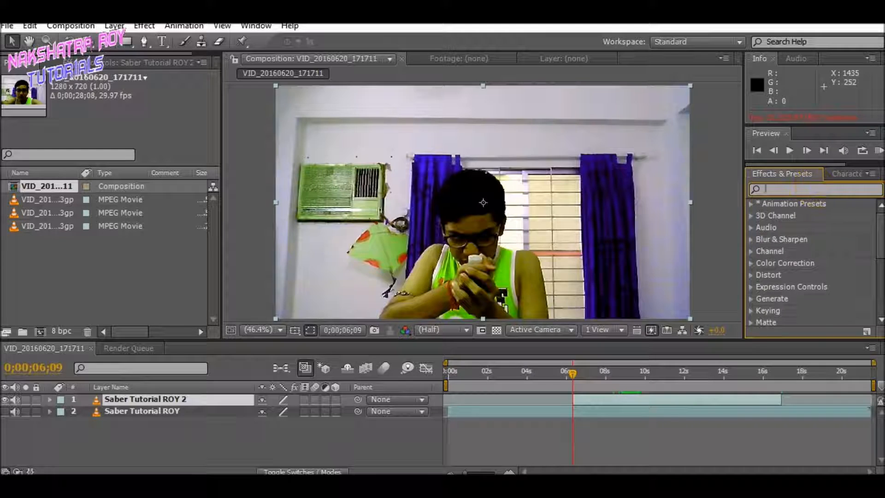
{"action": "type", "text": "Ligh"}
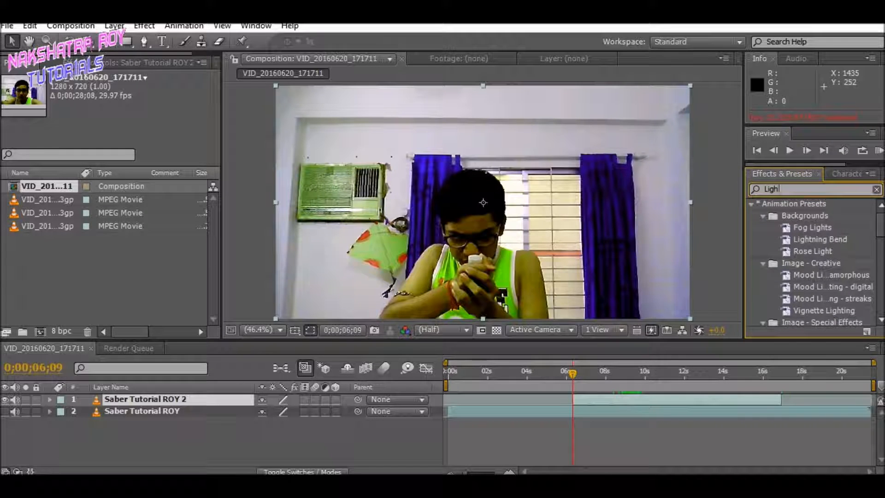
{"action": "type", "text": "tn"}
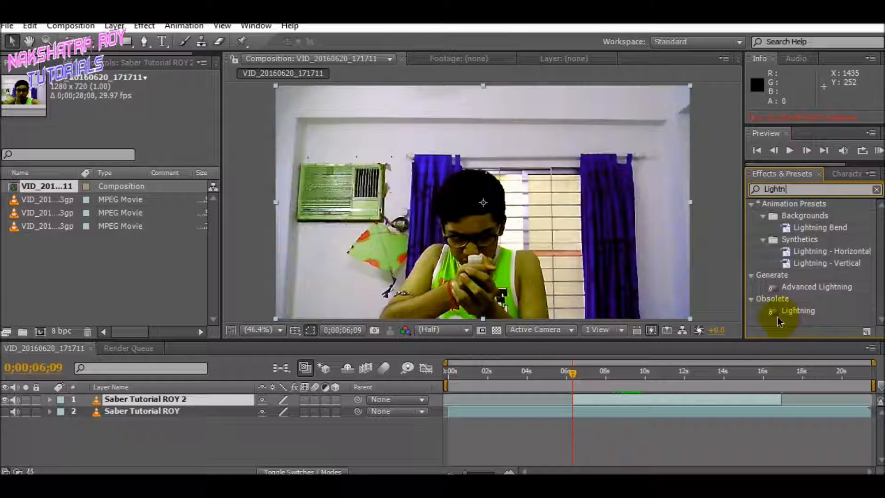
{"action": "left_click", "coordinate": [813, 289]}
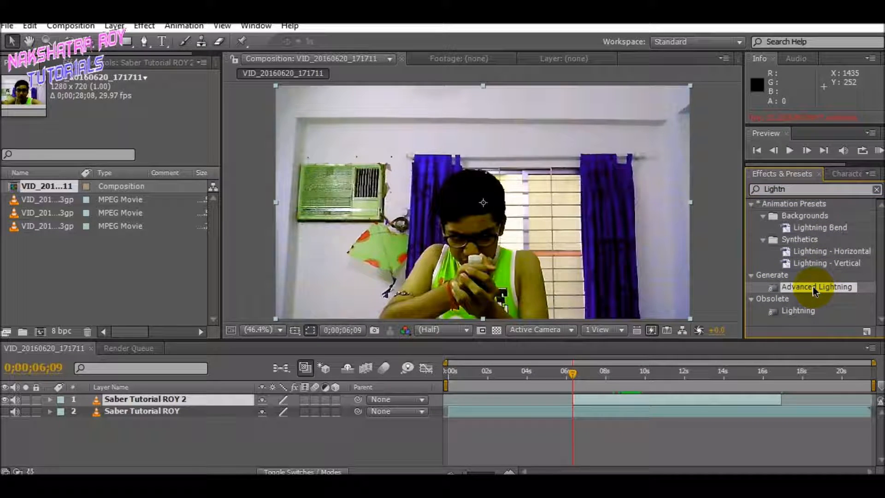
{"action": "left_click_drag", "start_coordinate": [754, 372], "coordinate": [198, 400]}
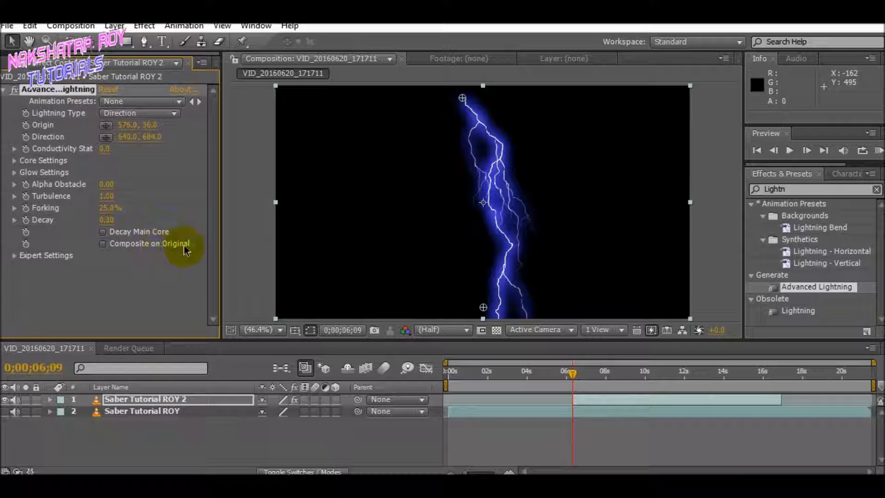
Composite the lightning on the original footage and set its lightning type to Strike.
{"action": "left_click", "coordinate": [103, 245]}
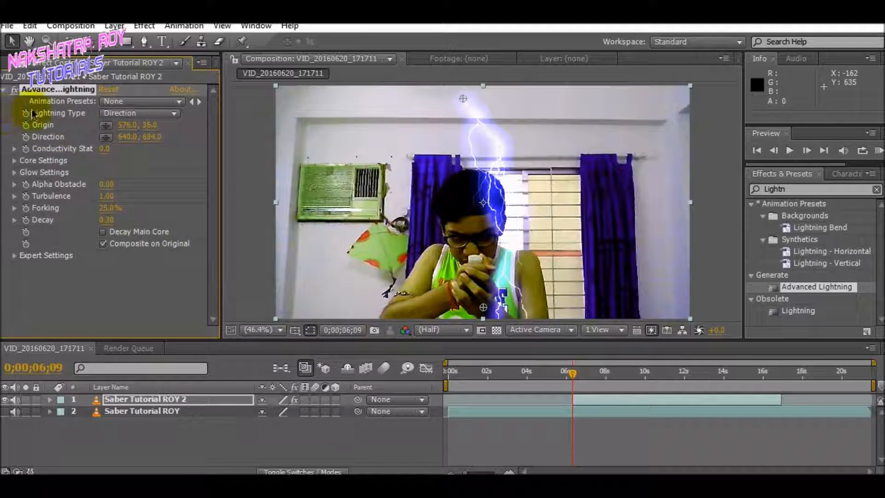
{"action": "left_click", "coordinate": [156, 114]}
{"action": "left_click", "coordinate": [157, 134]}
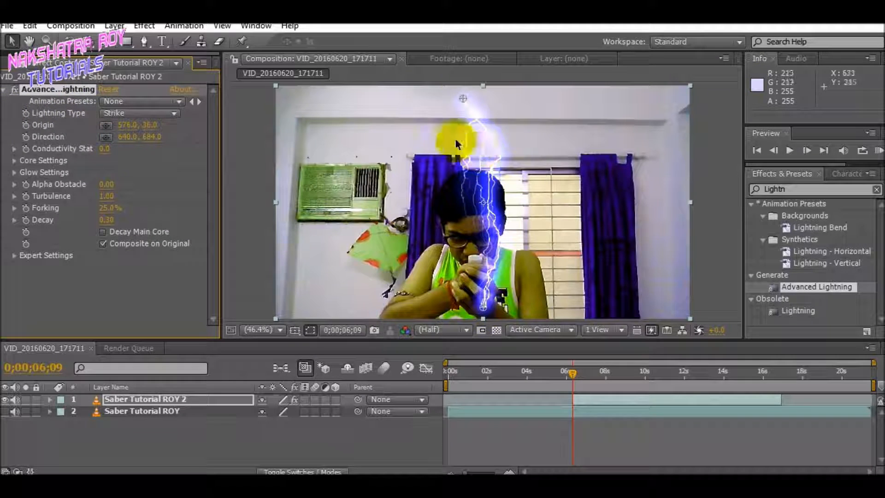
Place the lightning's direction point beside the hands at about 704.7, 569.7 and its origin above the window at about 895.0, 46.8.
{"action": "left_click_drag", "start_coordinate": [484, 315], "coordinate": [641, 190]}
{"action": "left_click_drag", "start_coordinate": [461, 99], "coordinate": [341, 191]}
{"action": "left_click_drag", "start_coordinate": [642, 191], "coordinate": [505, 270]}
{"action": "left_click_drag", "start_coordinate": [343, 188], "coordinate": [568, 99]}
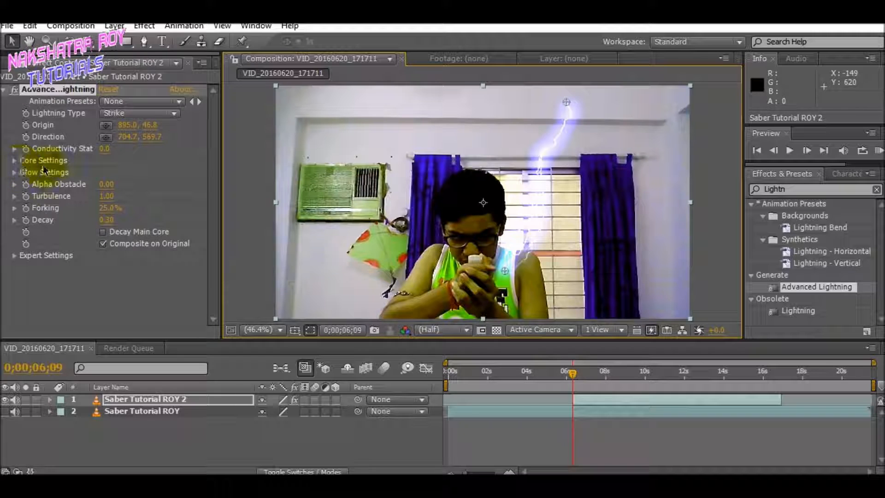
Expand the lightning's Core Settings and check the core color choices, keeping white.
{"action": "left_click", "coordinate": [105, 149]}
{"action": "left_click", "coordinate": [84, 257]}
{"action": "left_click", "coordinate": [14, 161]}
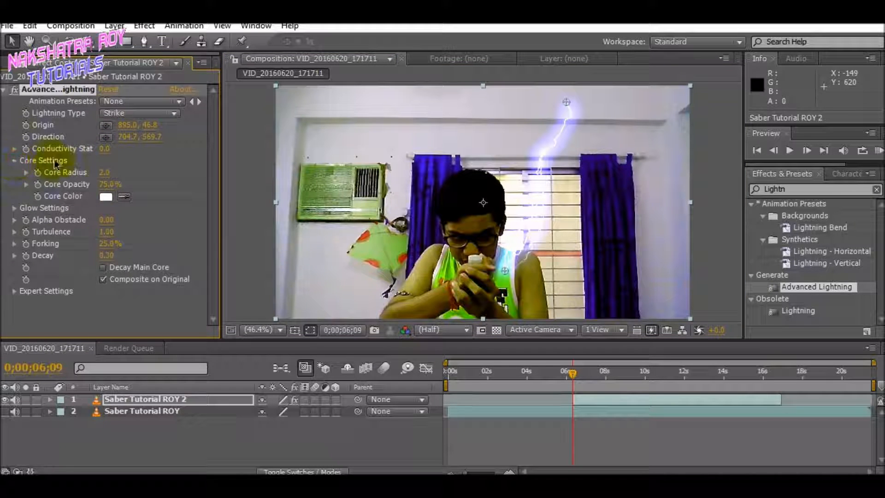
{"action": "left_click", "coordinate": [107, 195]}
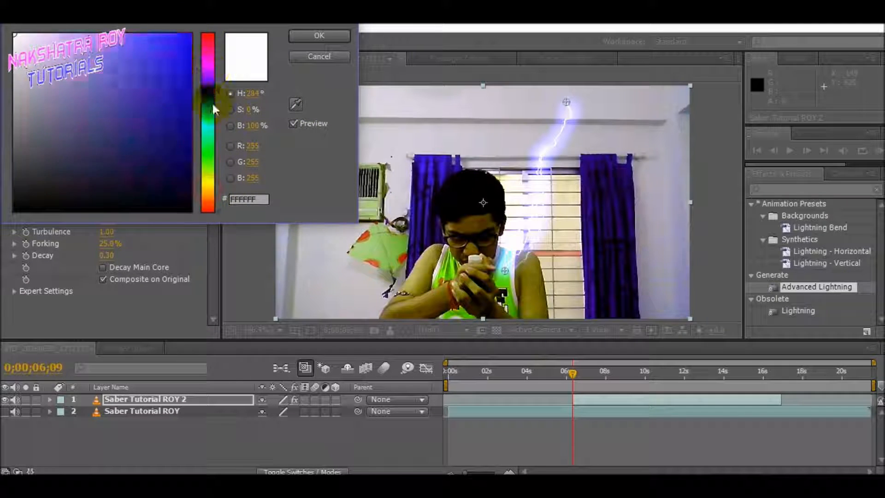
{"action": "left_click", "coordinate": [304, 35]}
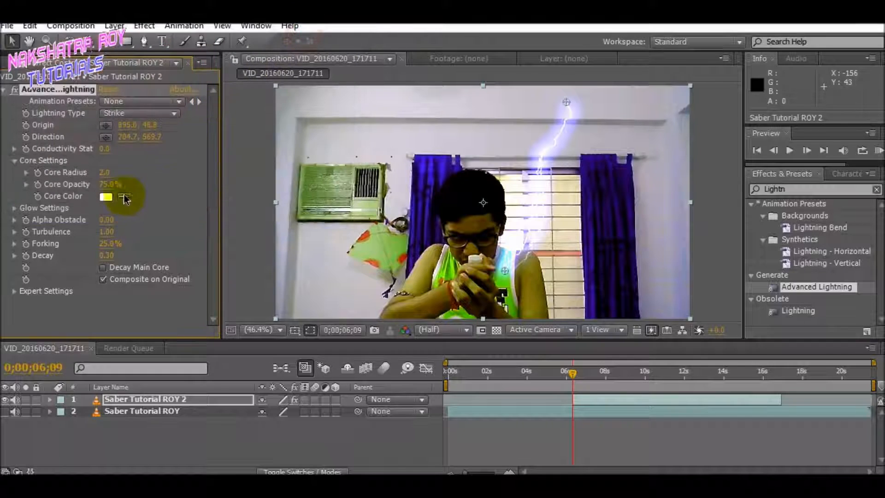
Set the lightning's core radius to 15.
{"action": "left_click", "coordinate": [107, 173]}
{"action": "type", "text": "2"}
{"action": "left_click", "coordinate": [147, 183]}
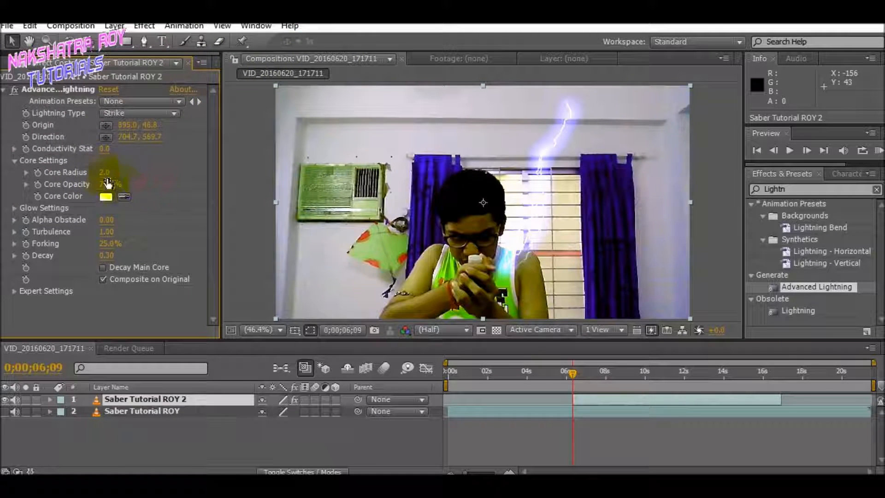
{"action": "left_click_drag", "start_coordinate": [105, 175], "coordinate": [270, 176]}
{"action": "left_click_drag", "start_coordinate": [104, 176], "coordinate": [863, 190]}
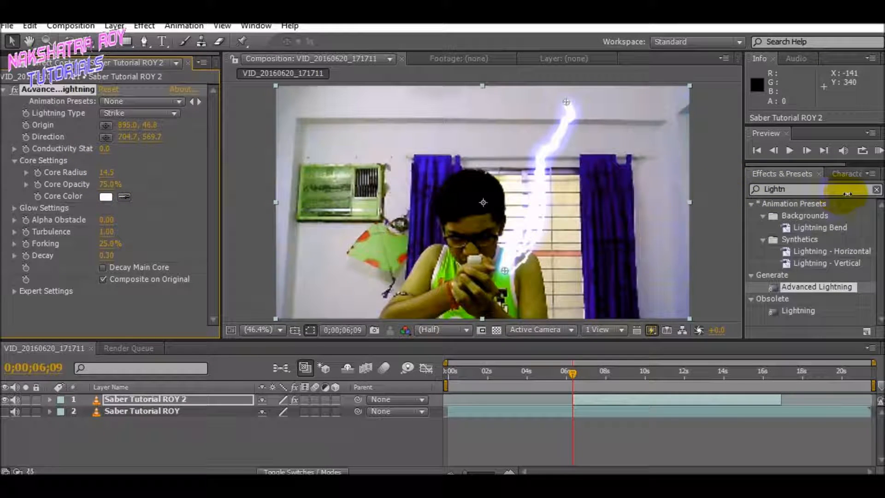
{"action": "left_click", "coordinate": [110, 173]}
{"action": "type", "text": "15"}
{"action": "left_click", "coordinate": [145, 301]}
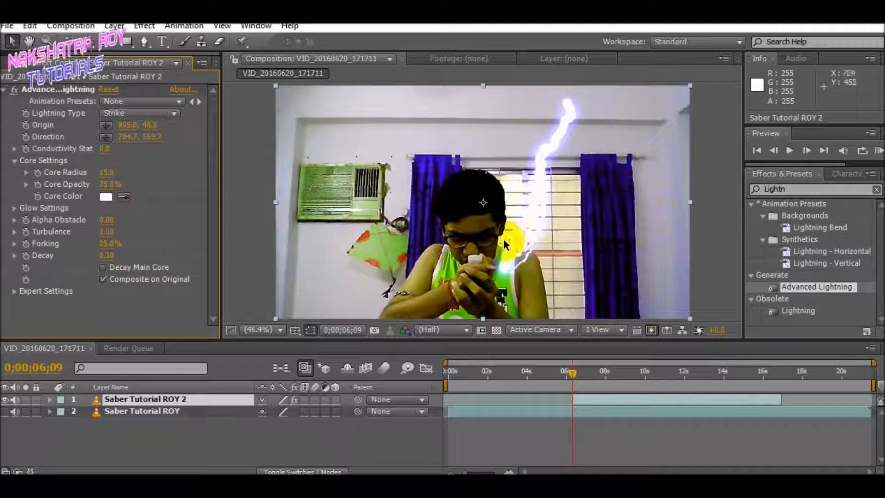
Move the lightning's origin to about 416.6, 94.2, above the curtain between the air conditioner and the head.
{"action": "left_click", "coordinate": [68, 90]}
{"action": "left_click", "coordinate": [112, 197]}
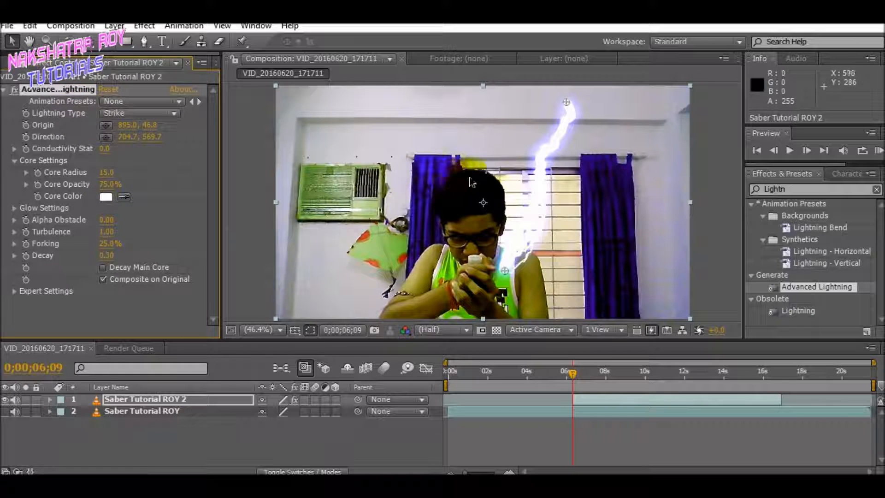
{"action": "left_click_drag", "start_coordinate": [568, 101], "coordinate": [413, 115]}
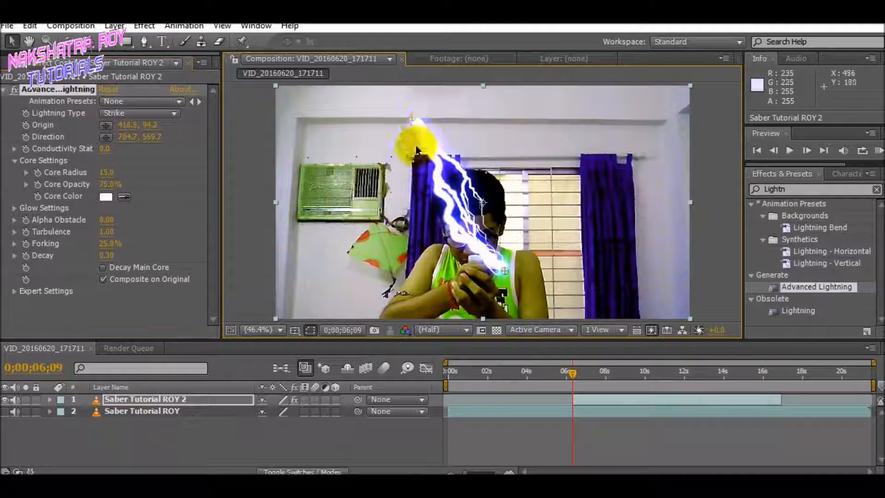
Raise the lightning's core opacity to 100% and collapse the Core Settings.
{"action": "left_click", "coordinate": [107, 178]}
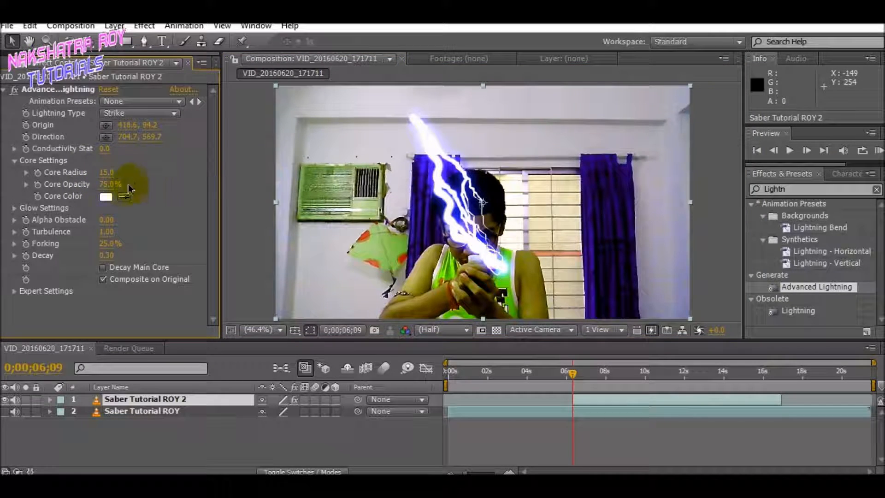
{"action": "left_click_drag", "start_coordinate": [105, 185], "coordinate": [168, 182]}
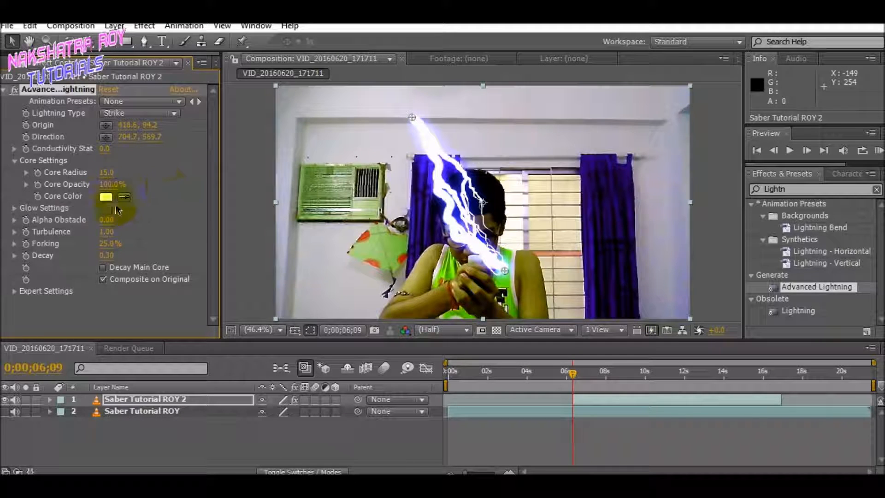
{"action": "left_click", "coordinate": [14, 161]}
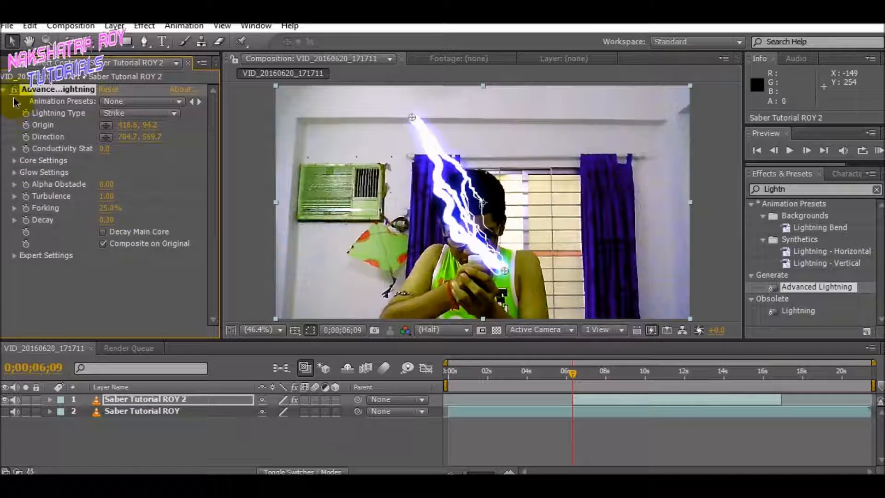
Expand the lightning's Glow Settings and set the glow color to the saturated blue 0C00FF.
{"action": "left_click", "coordinate": [14, 173]}
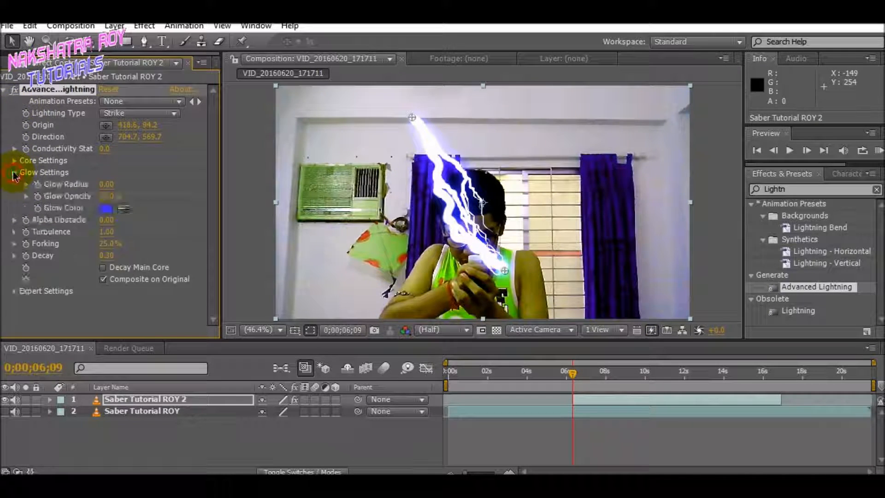
{"action": "left_click", "coordinate": [109, 211]}
{"action": "mouse_move", "coordinate": [178, 37]}
{"action": "left_mouse_down"}
{"action": "mouse_move", "coordinate": [158, 138]}
{"action": "mouse_move", "coordinate": [103, 173]}
{"action": "mouse_move", "coordinate": [159, 70]}
{"action": "mouse_move", "coordinate": [204, 25]}
{"action": "left_mouse_up"}
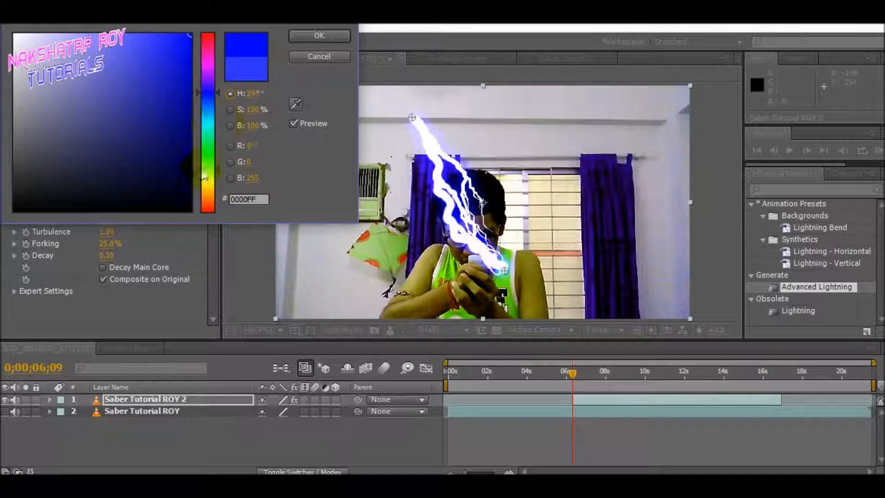
{"action": "left_click_drag", "start_coordinate": [211, 180], "coordinate": [210, 214]}
{"action": "left_click_drag", "start_coordinate": [168, 154], "coordinate": [192, 34]}
{"action": "left_click_drag", "start_coordinate": [210, 195], "coordinate": [211, 92]}
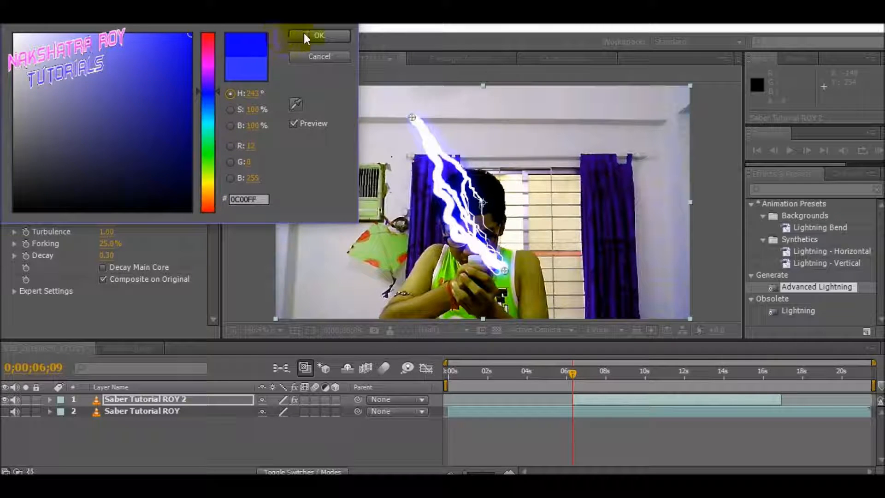
{"action": "left_click", "coordinate": [304, 36]}
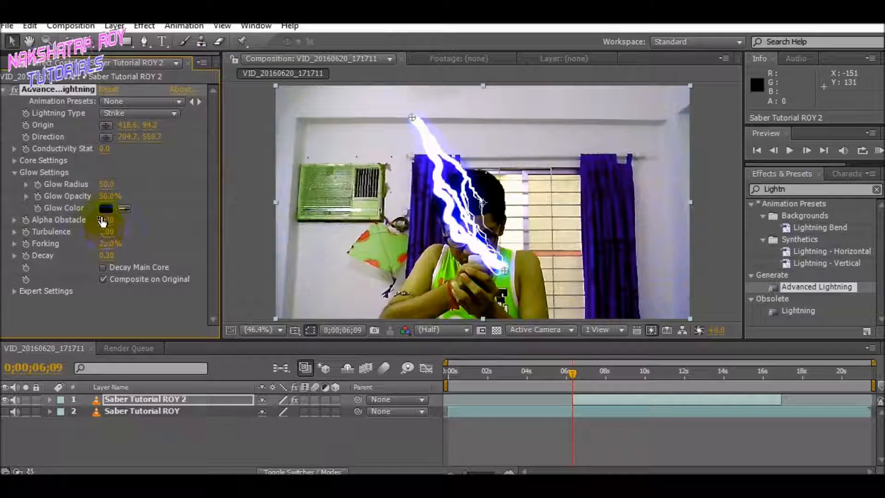
Raise the lightning's glow radius to about 53.6 and its glow opacity to about 59%, and collapse the Glow Settings.
{"action": "left_click", "coordinate": [107, 185]}
{"action": "left_click", "coordinate": [159, 183]}
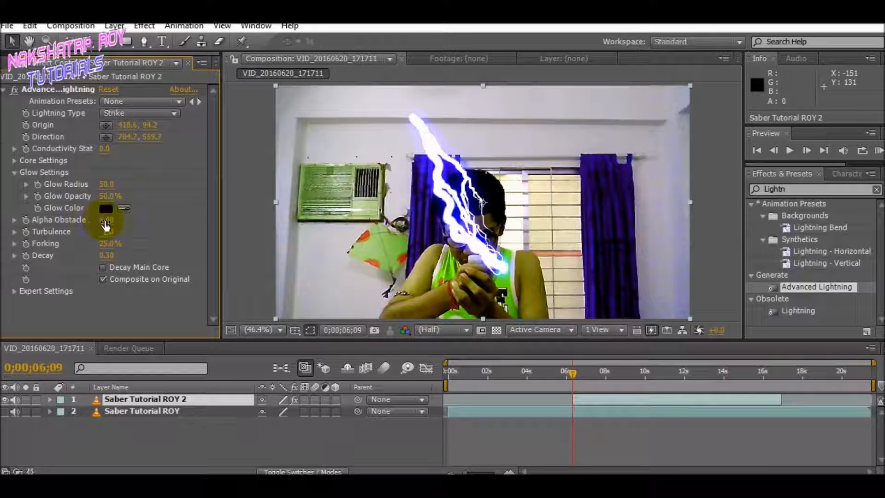
{"action": "left_click_drag", "start_coordinate": [106, 184], "coordinate": [143, 185]}
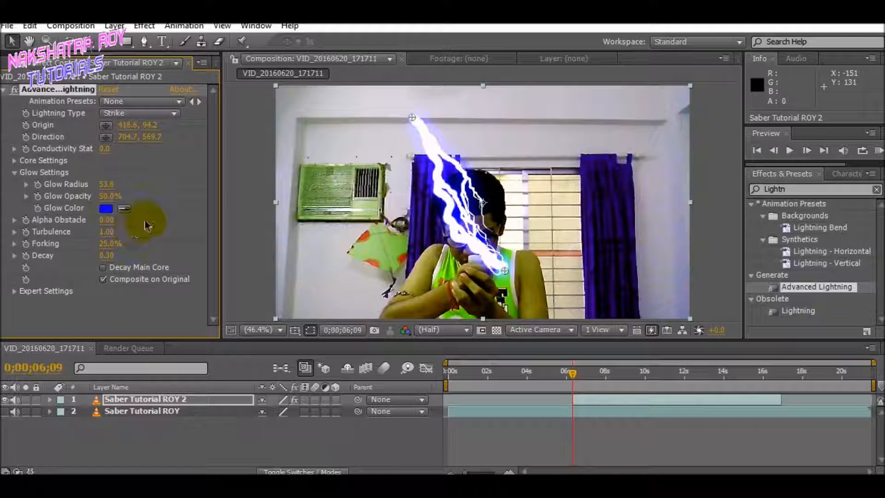
{"action": "left_click_drag", "start_coordinate": [107, 196], "coordinate": [135, 195]}
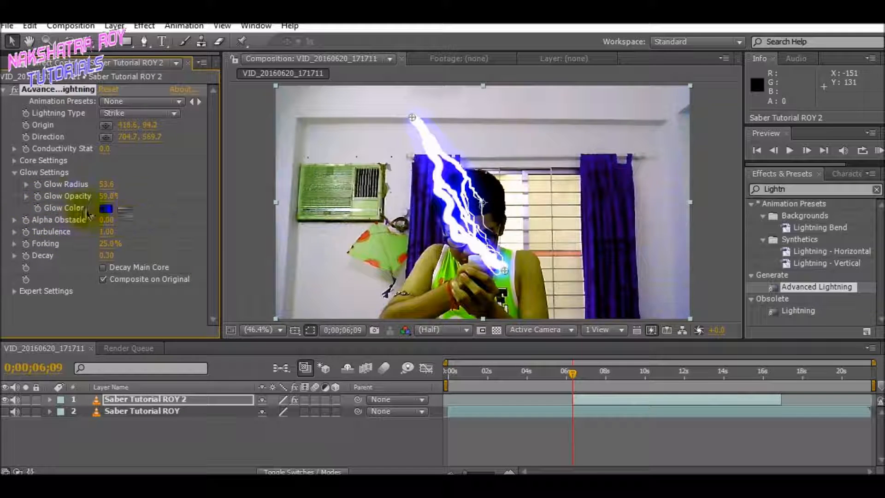
{"action": "left_click", "coordinate": [14, 172]}
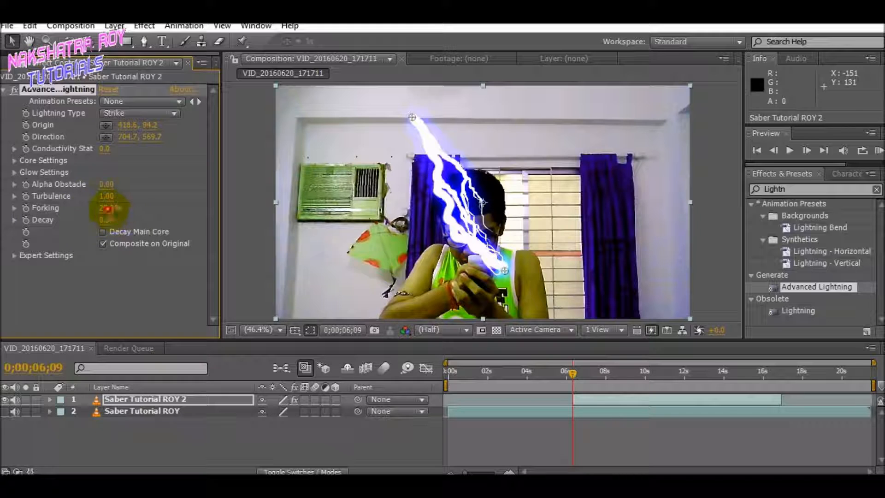
Set the lightning's forking to 0% to leave a single beam without branches.
{"action": "left_click", "coordinate": [111, 210]}
{"action": "type", "text": "0"}
{"action": "key", "text": "Return"}
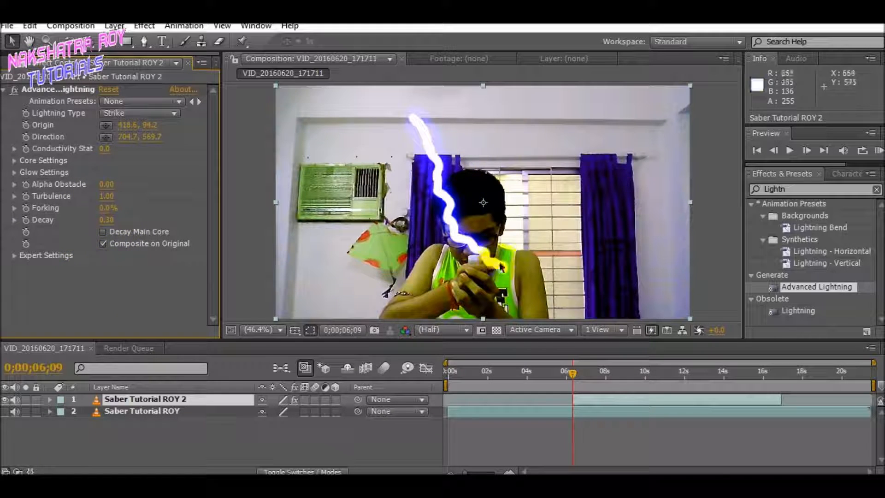
Stretch the lightning from about 565.2, 12.3 above the head to the hands at about 605.5, 522.3, and straighten it with turbulence 0.
{"action": "left_click", "coordinate": [51, 92]}
{"action": "left_click_drag", "start_coordinate": [504, 270], "coordinate": [473, 255]}
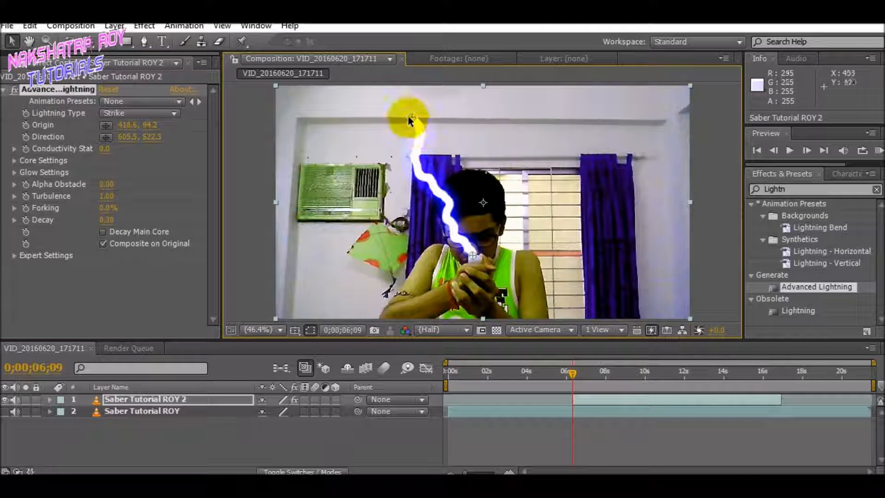
{"action": "left_click_drag", "start_coordinate": [408, 116], "coordinate": [457, 90]}
{"action": "left_click", "coordinate": [107, 196]}
{"action": "type", "text": "0"}
{"action": "key", "text": "Return"}
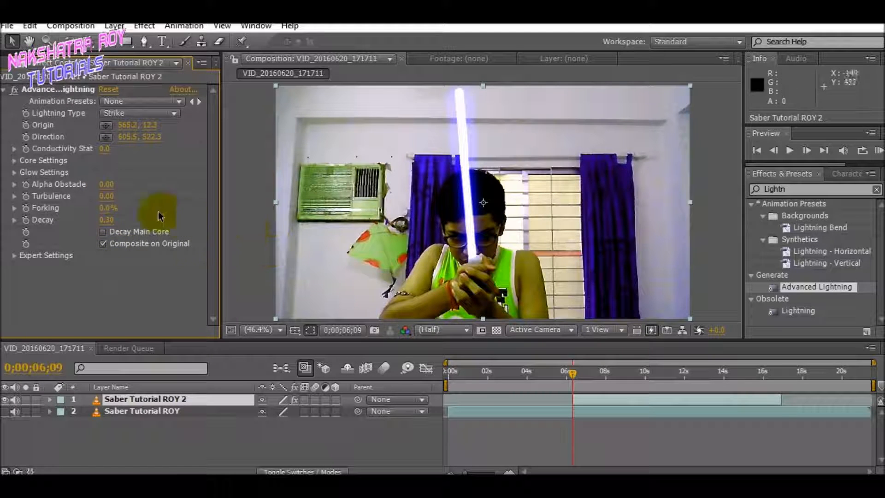
Move the beam's direction point to about 614.1, 533.1 at the hands and its origin to about 483.4, 52.3.
{"action": "left_click_drag", "start_coordinate": [459, 92], "coordinate": [362, 102]}
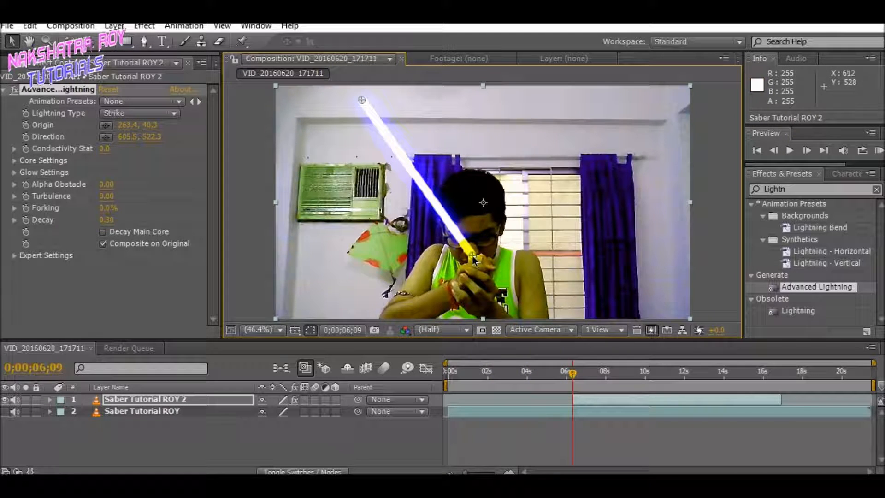
{"action": "mouse_move", "coordinate": [471, 257]}
{"action": "left_mouse_down"}
{"action": "mouse_move", "coordinate": [498, 180]}
{"action": "mouse_move", "coordinate": [461, 263]}
{"action": "mouse_move", "coordinate": [474, 258]}
{"action": "left_mouse_up"}
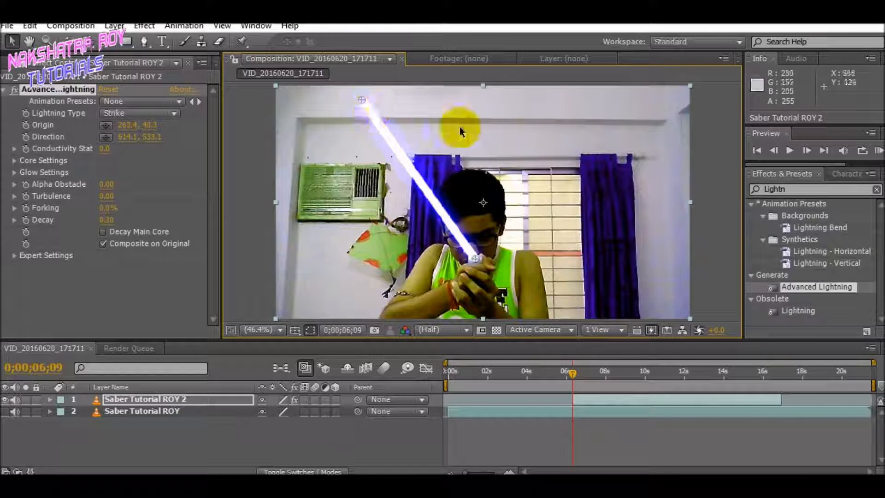
{"action": "scroll", "coordinate": [469, 132], "scroll_direction": "down", "scroll_amount": 2}
{"action": "left_click_drag", "start_coordinate": [418, 147], "coordinate": [457, 151]}
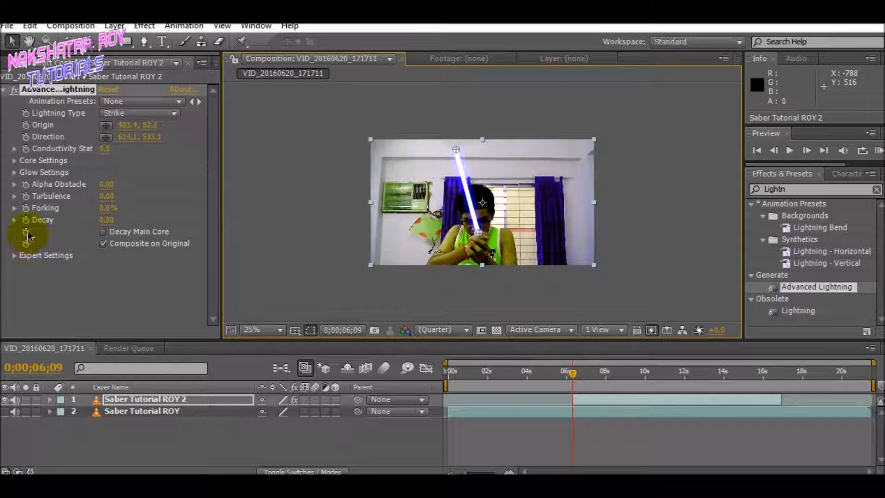
Set the lightning's decay to 0.
{"action": "left_click", "coordinate": [114, 222]}
{"action": "type", "text": "0"}
{"action": "left_click", "coordinate": [158, 284]}
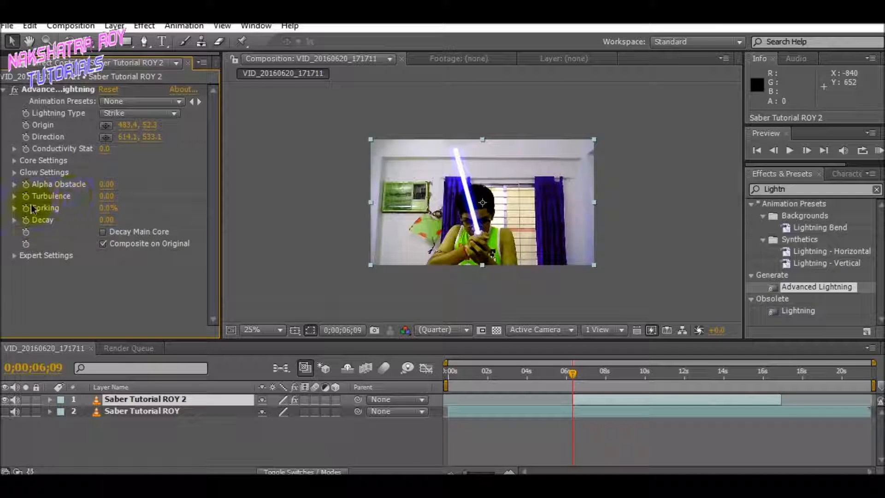
In the lightning's Expert Settings, lower the complexity to 1 and the fork strength to 0%, and collapse the group.
{"action": "left_click", "coordinate": [15, 257]}
{"action": "left_click_drag", "start_coordinate": [102, 255], "coordinate": [9, 258]}
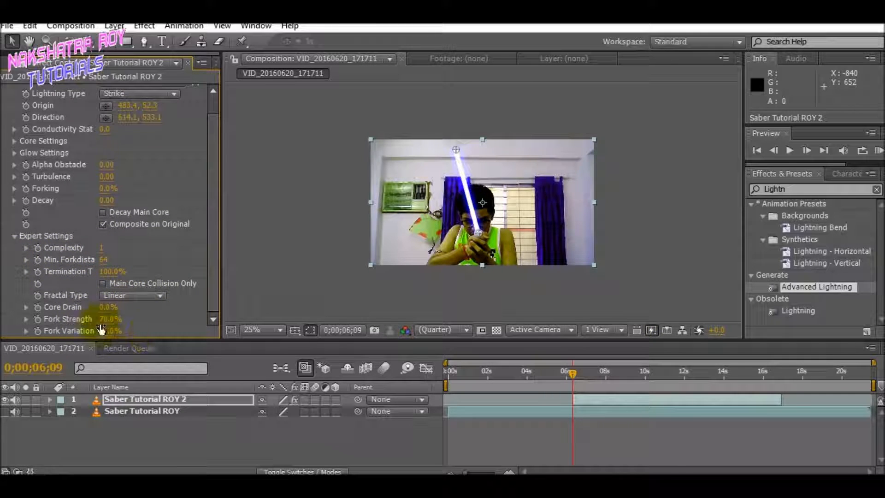
{"action": "left_click_drag", "start_coordinate": [112, 326], "coordinate": [12, 318]}
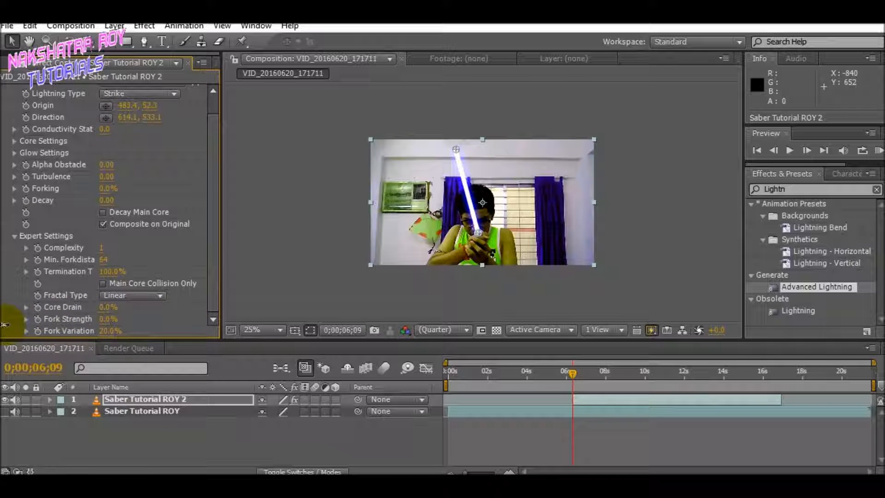
{"action": "left_click", "coordinate": [15, 237]}
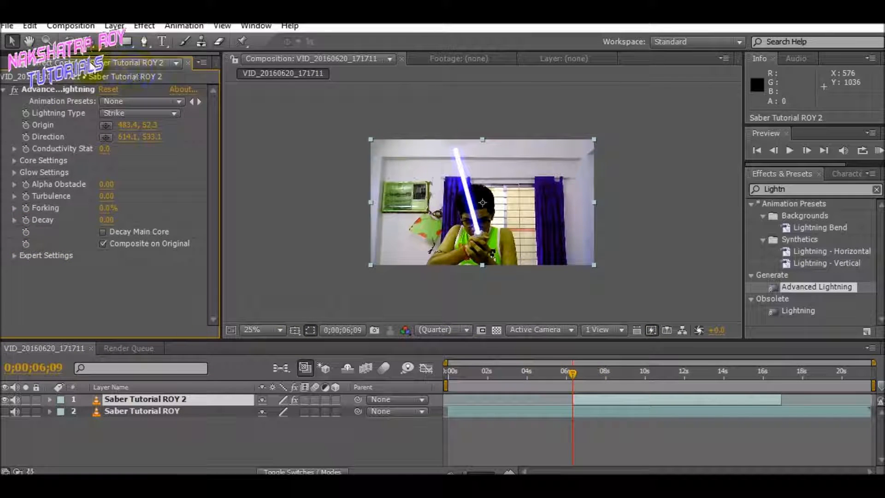
Select the lightning effect and step between frames 0;00;06;08 and 0;00;06;09 to check where the trimmed saber layer starts.
{"action": "left_click", "coordinate": [277, 330]}
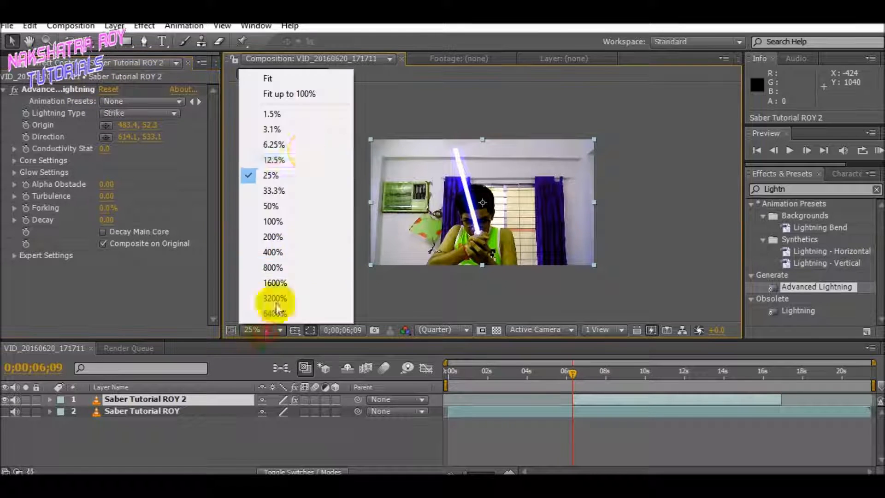
{"action": "left_click", "coordinate": [300, 95]}
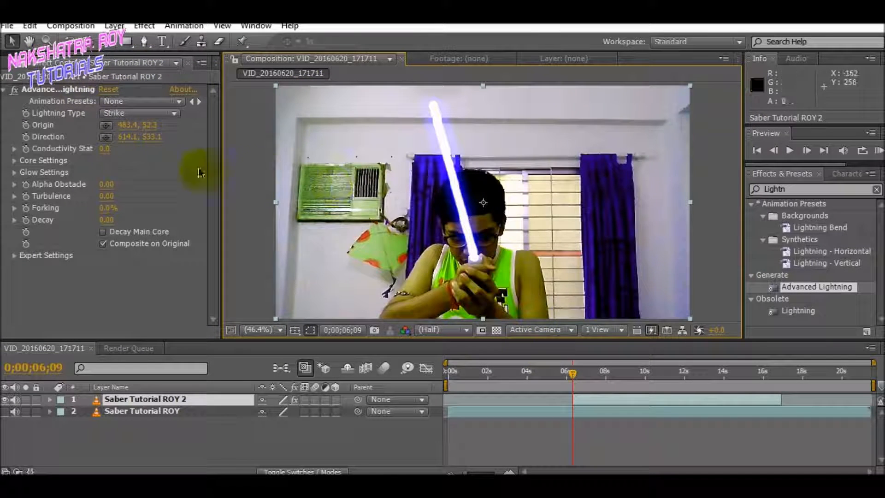
{"action": "left_click", "coordinate": [71, 89]}
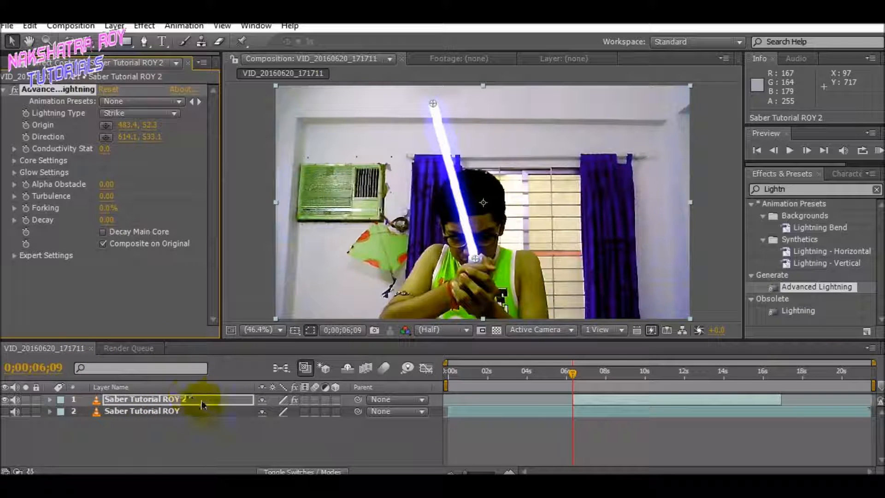
{"action": "left_click", "coordinate": [778, 151]}
{"action": "left_click", "coordinate": [805, 153]}
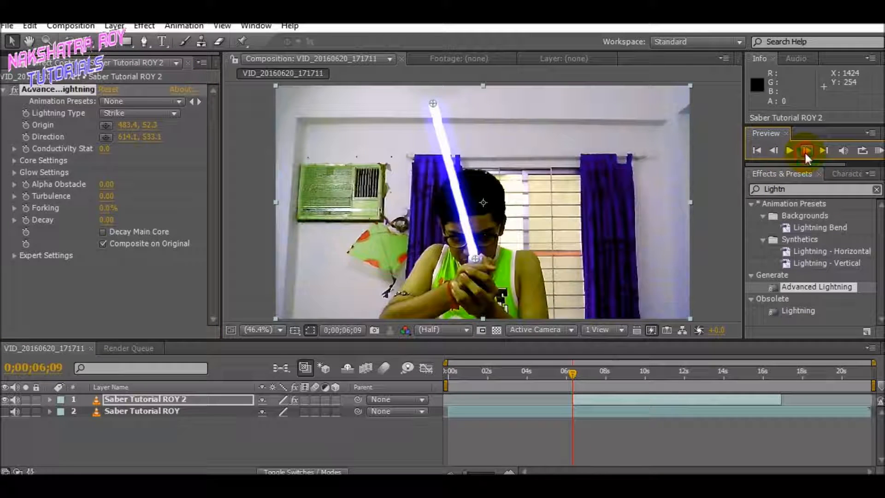
{"action": "left_click", "coordinate": [772, 152]}
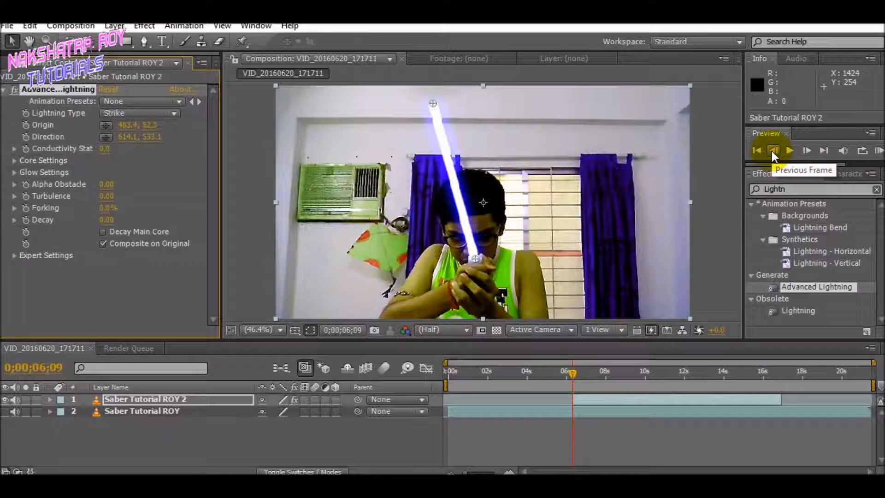
{"action": "left_click", "coordinate": [773, 151]}
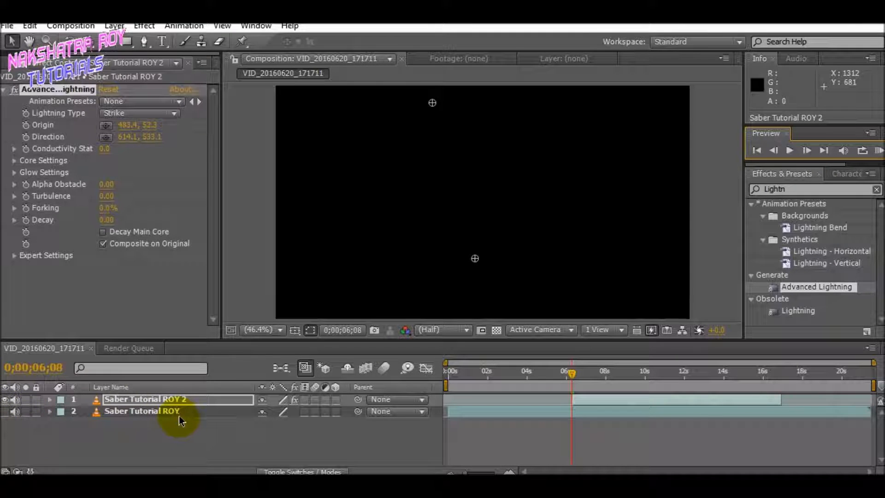
{"action": "left_click", "coordinate": [806, 150]}
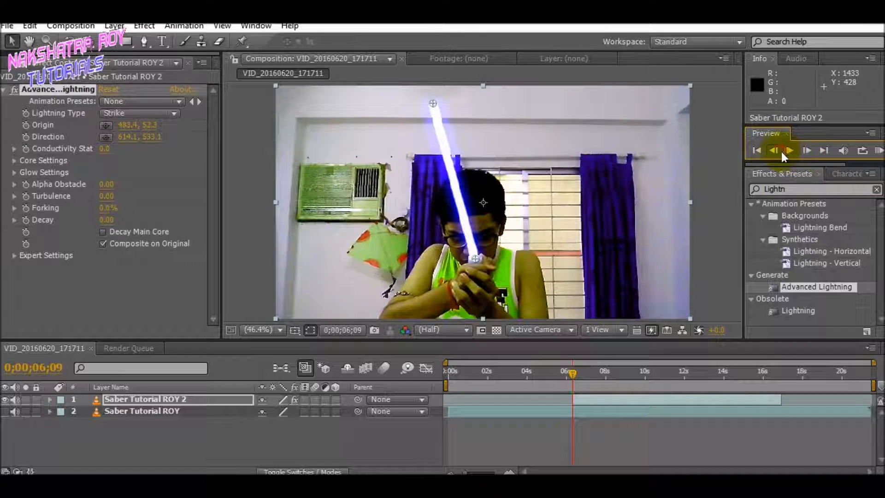
{"action": "left_click", "coordinate": [778, 151]}
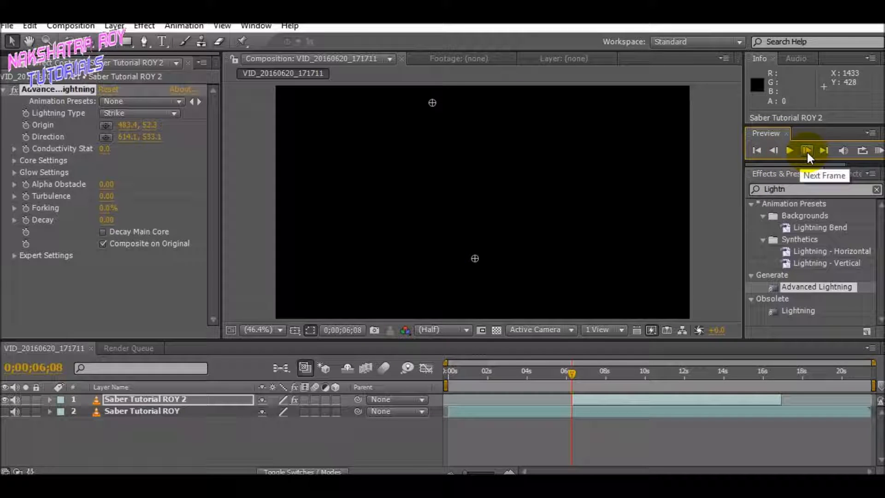
{"action": "left_click", "coordinate": [807, 150]}
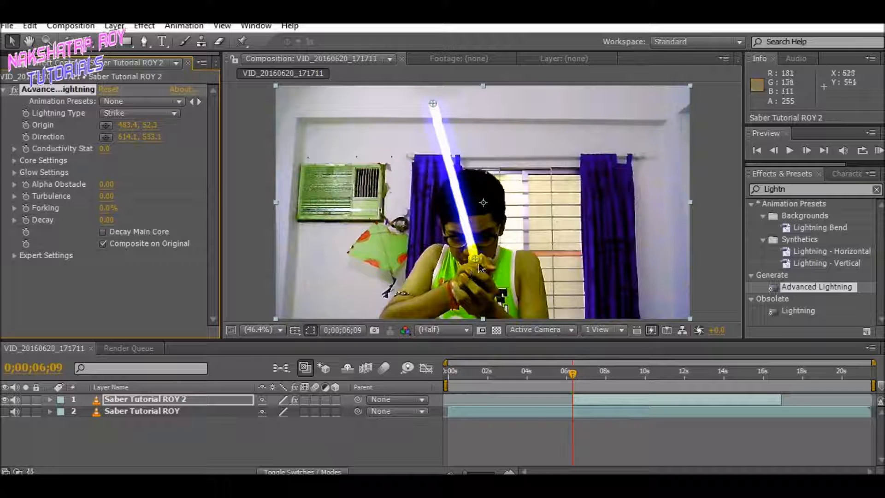
Place the beam's direction point on the hands at about 616.3, 526.6 and its origin above the head at about 597.7, 104.0.
{"action": "left_click_drag", "start_coordinate": [475, 259], "coordinate": [480, 250]}
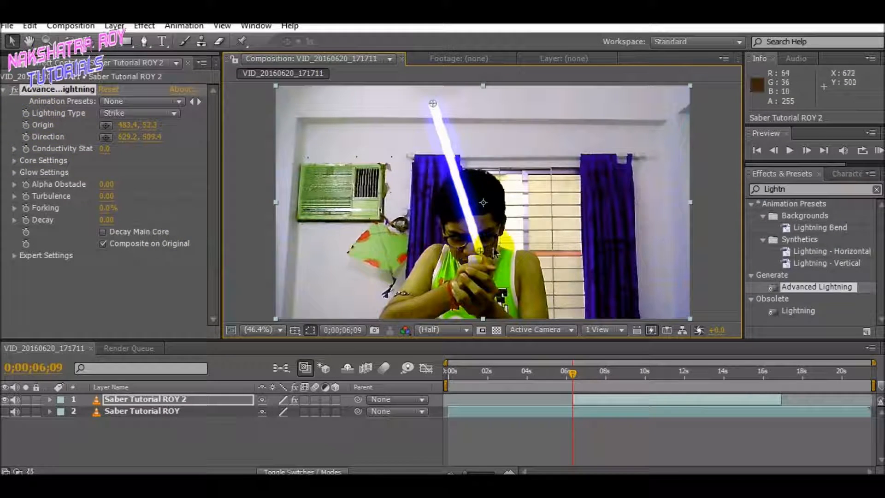
{"action": "left_click_drag", "start_coordinate": [480, 250], "coordinate": [491, 244]}
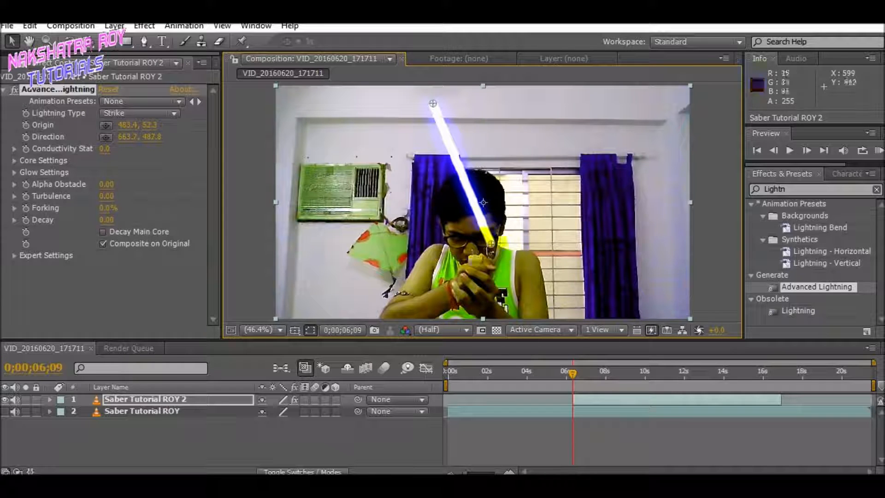
{"action": "left_click_drag", "start_coordinate": [492, 248], "coordinate": [477, 261]}
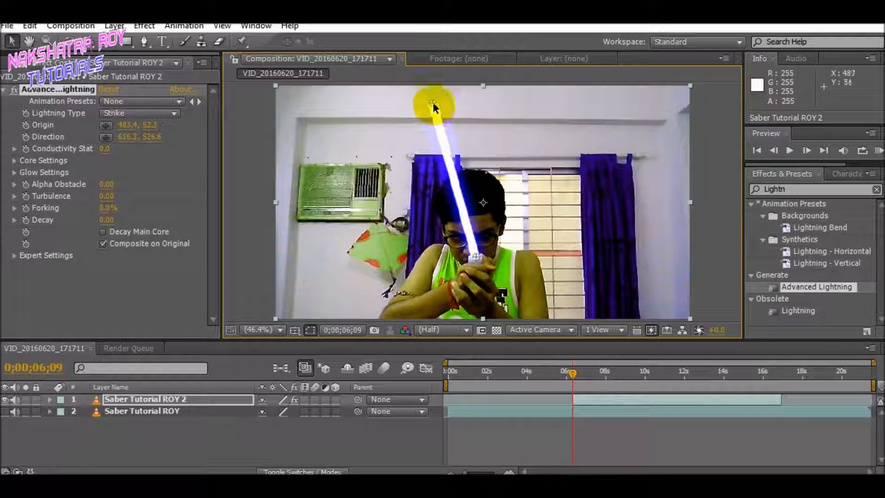
{"action": "left_click_drag", "start_coordinate": [432, 103], "coordinate": [469, 120]}
{"action": "left_click", "coordinate": [349, 155]}
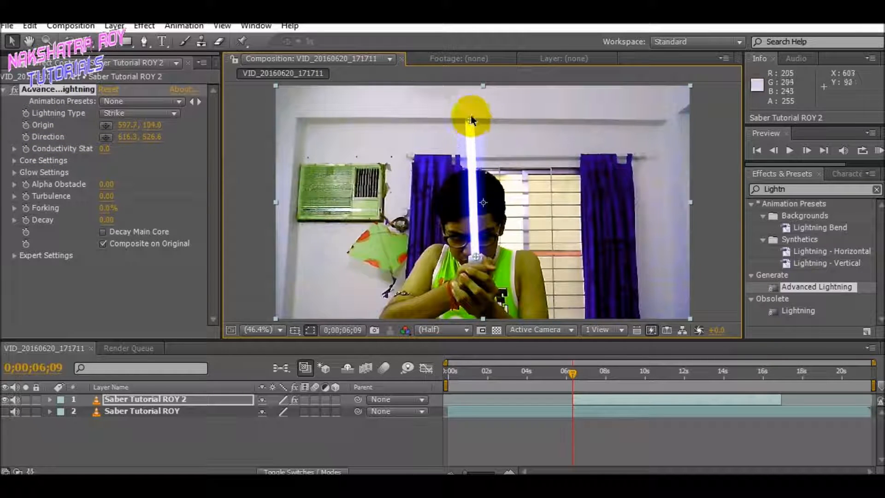
Check the footage at 0;00;06;26, return to 0;00;06;09, and refine the beam's direction point to about 614.1, 524.5 on the hands.
{"action": "left_click_drag", "start_coordinate": [573, 371], "coordinate": [585, 374]}
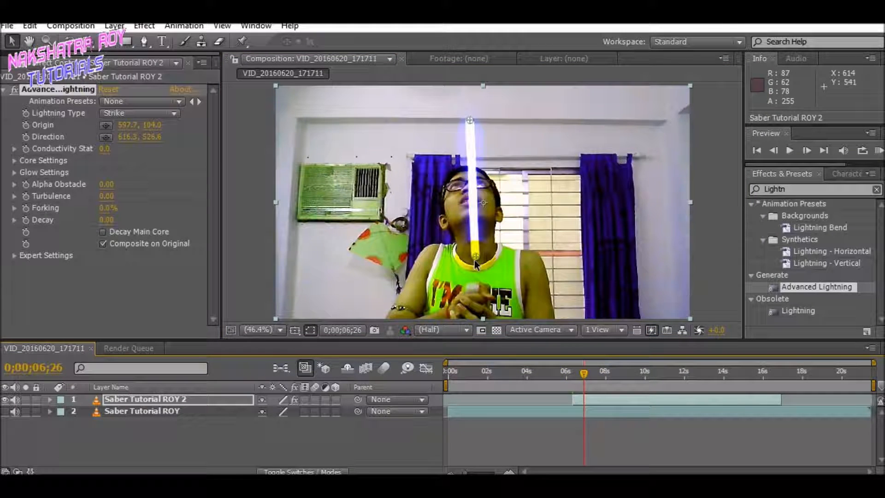
{"action": "left_click_drag", "start_coordinate": [584, 373], "coordinate": [571, 372]}
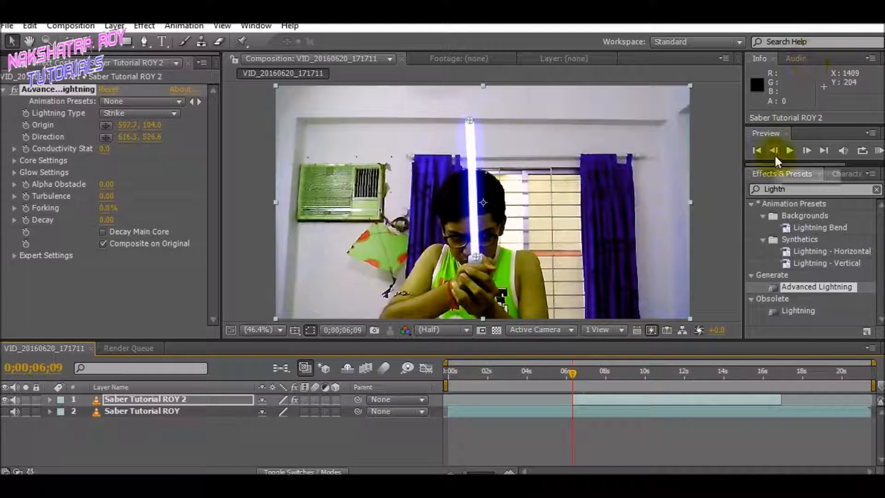
{"action": "left_click", "coordinate": [774, 153]}
{"action": "left_click", "coordinate": [808, 153]}
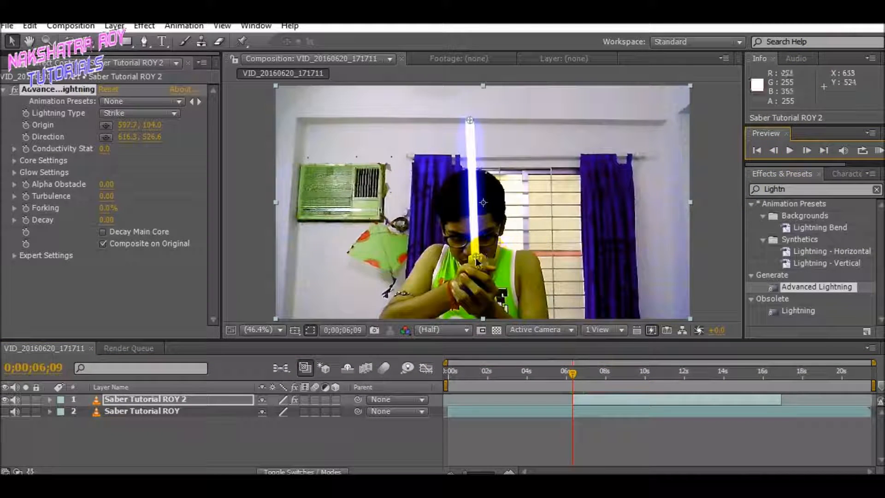
{"action": "left_click_drag", "start_coordinate": [476, 258], "coordinate": [476, 257]}
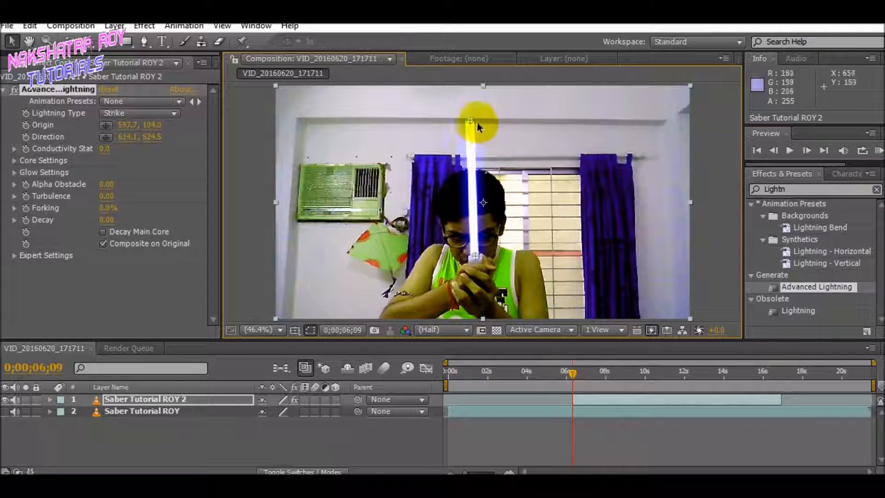
Collapse the beam onto the top of the hilt, with its origin at about 615.3, 521.6 and direction at about 615.4, 524.5.
{"action": "left_click_drag", "start_coordinate": [470, 119], "coordinate": [477, 262]}
{"action": "key", "text": "/"}
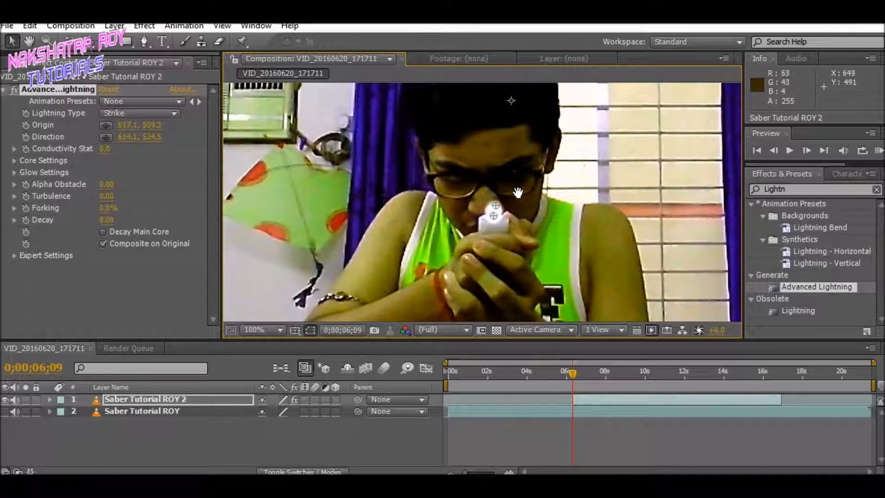
{"action": "scroll", "coordinate": [495, 254], "scroll_direction": "up", "scroll_amount": 1}
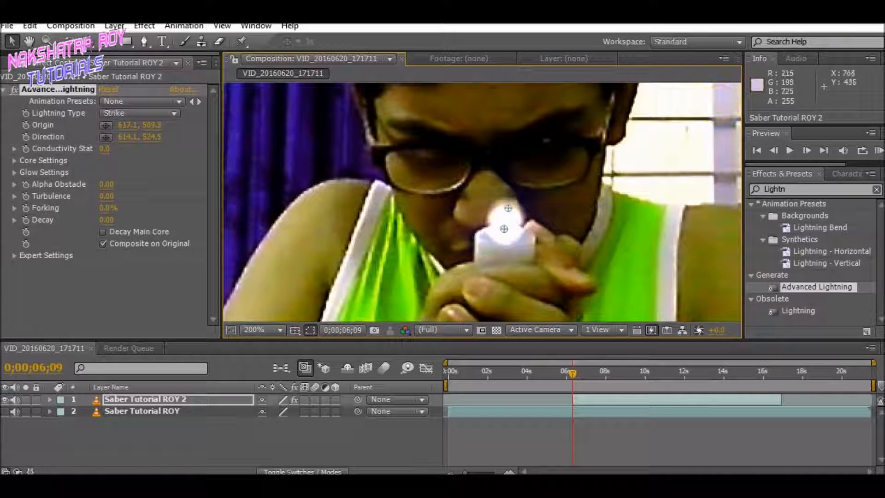
{"action": "scroll", "coordinate": [533, 206], "scroll_direction": "up", "scroll_amount": 1}
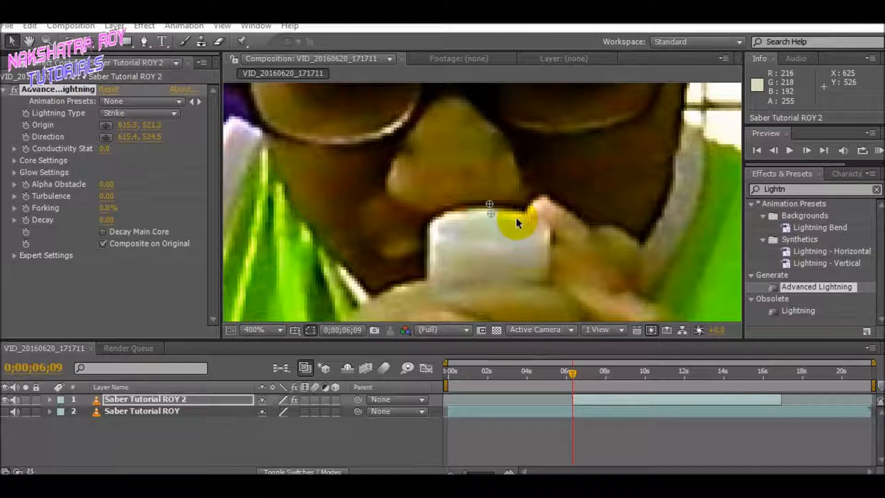
{"action": "scroll", "coordinate": [493, 206], "scroll_direction": "up", "scroll_amount": 1}
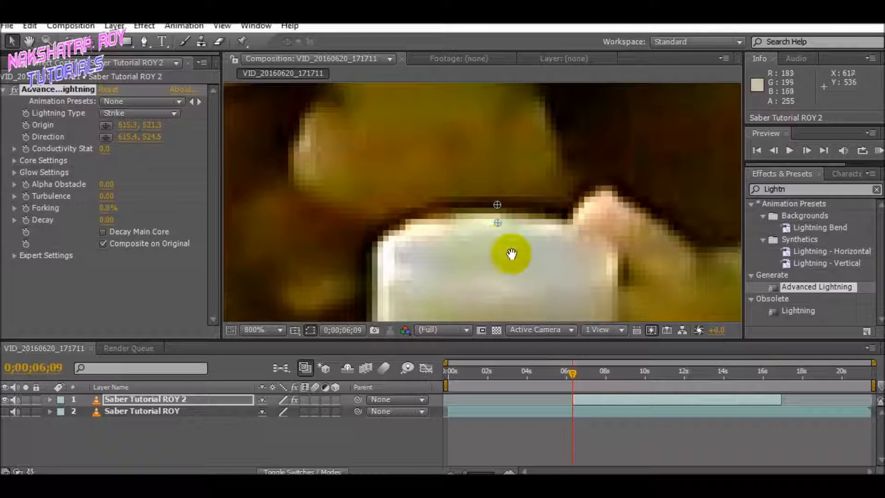
{"action": "mouse_move", "coordinate": [499, 199]}
{"action": "left_mouse_down"}
{"action": "mouse_move", "coordinate": [495, 109]}
{"action": "mouse_move", "coordinate": [498, 189]}
{"action": "left_mouse_up"}
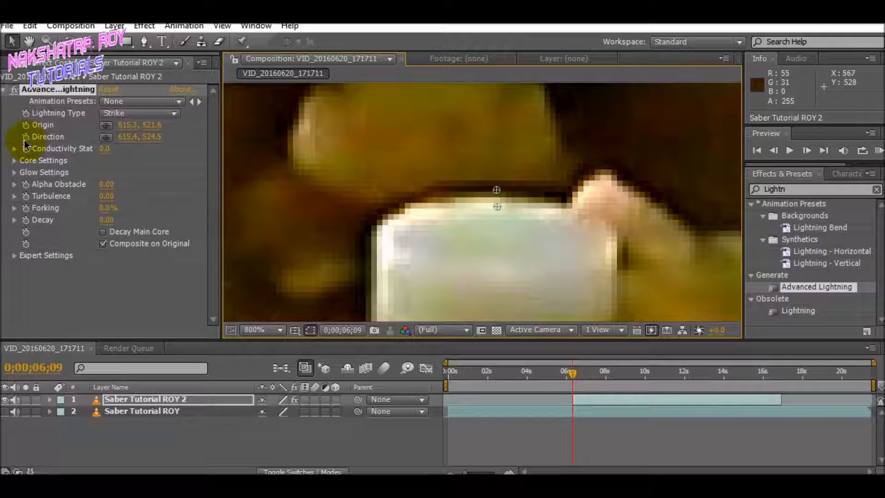
{"action": "left_click", "coordinate": [26, 126]}
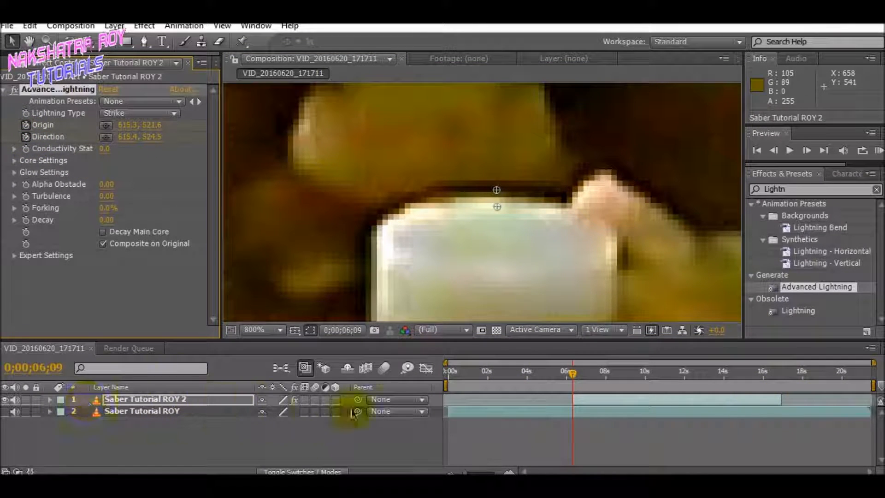
{"action": "key", "text": "comma"}
{"action": "key", "text": "comma"}
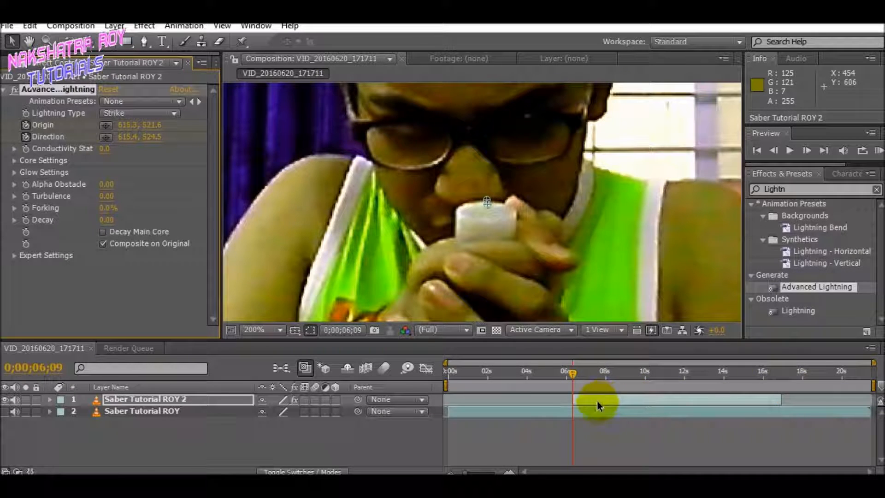
{"action": "scroll", "coordinate": [512, 233], "scroll_direction": "up", "scroll_amount": 2}
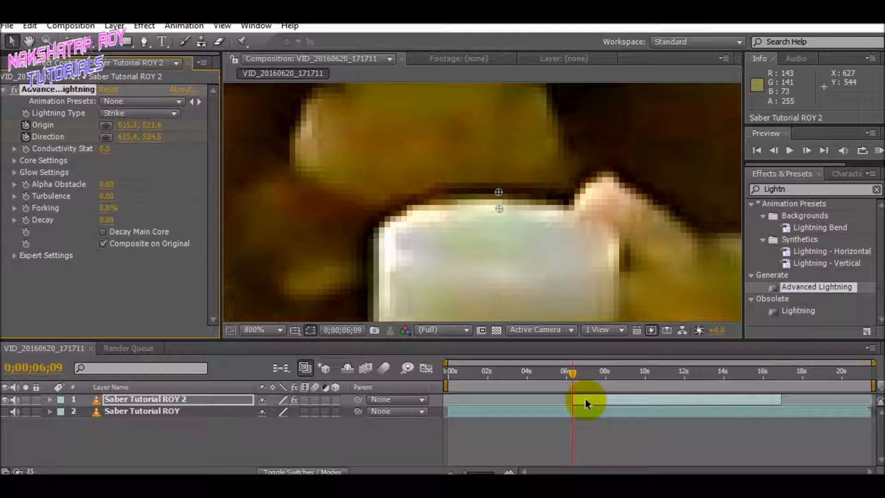
{"action": "key", "text": "alt+bracketleft"}
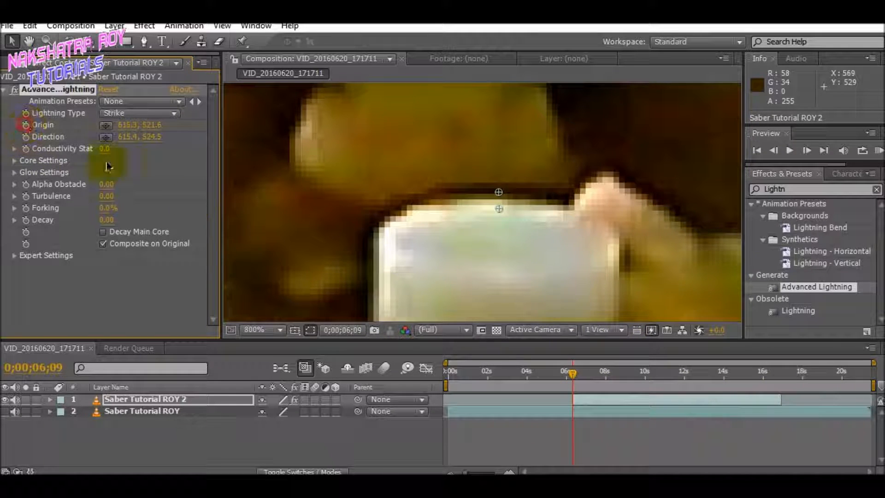
Check the footage from 0;00;06;09 to 0;00;06;25 and return to 0;00;06;09.
{"action": "scroll", "coordinate": [505, 253], "scroll_direction": "down", "scroll_amount": 4}
{"action": "scroll", "coordinate": [507, 256], "scroll_direction": "down", "scroll_amount": 3}
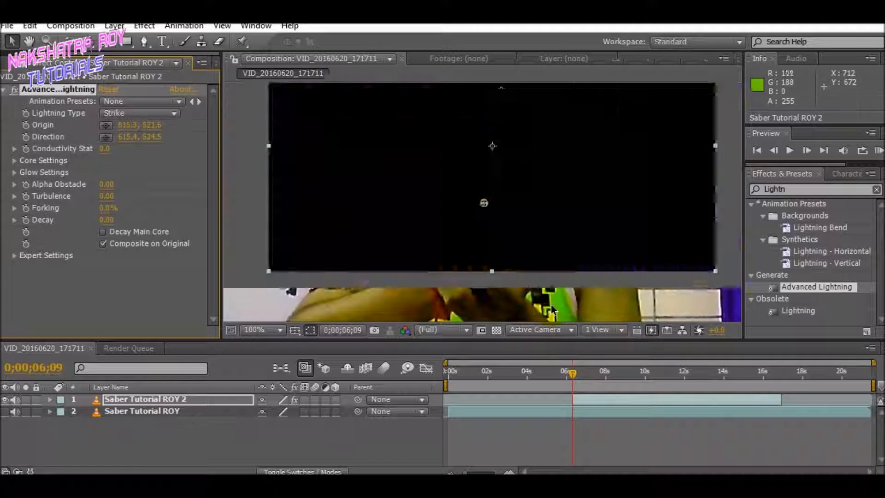
{"action": "mouse_move", "coordinate": [572, 376]}
{"action": "left_mouse_down"}
{"action": "mouse_move", "coordinate": [649, 370]}
{"action": "mouse_move", "coordinate": [780, 387]}
{"action": "mouse_move", "coordinate": [700, 369]}
{"action": "mouse_move", "coordinate": [571, 375]}
{"action": "left_mouse_up"}
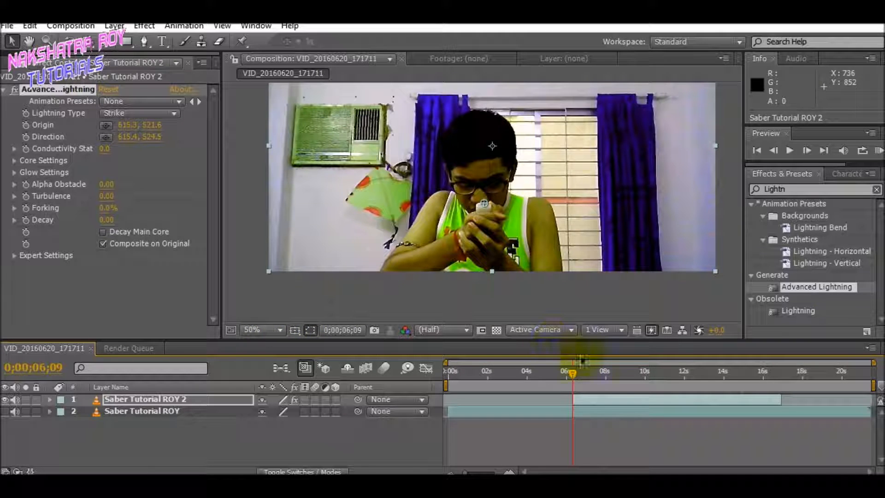
{"action": "mouse_move", "coordinate": [573, 374]}
{"action": "left_mouse_down"}
{"action": "mouse_move", "coordinate": [597, 372]}
{"action": "mouse_move", "coordinate": [572, 372]}
{"action": "mouse_move", "coordinate": [583, 369]}
{"action": "mouse_move", "coordinate": [583, 379]}
{"action": "left_mouse_up"}
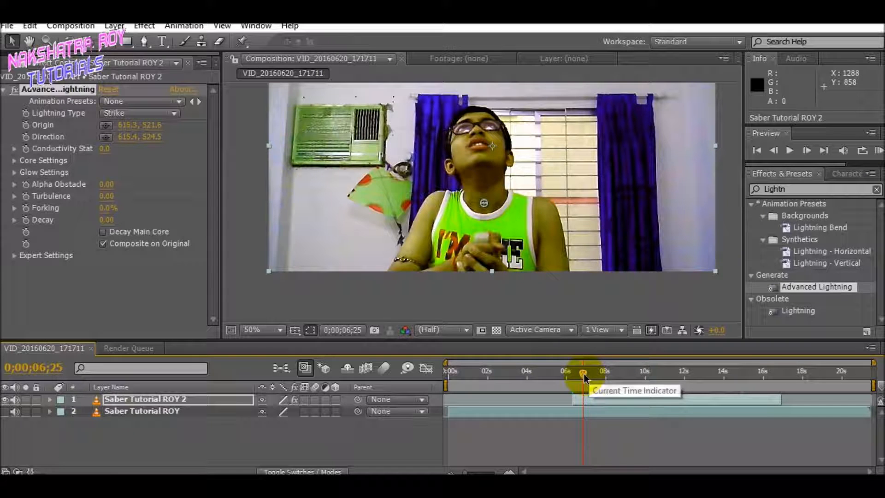
{"action": "mouse_move", "coordinate": [583, 377]}
{"action": "left_mouse_down"}
{"action": "mouse_move", "coordinate": [725, 379]}
{"action": "mouse_move", "coordinate": [575, 385]}
{"action": "left_mouse_up"}
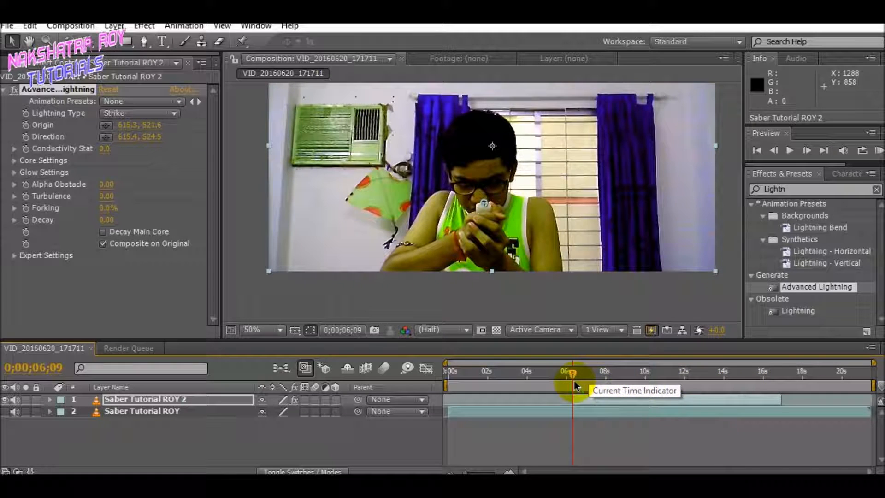
Enable keyframing for Origin and Direction at 0;00;06;09 and lower them into the hilt at about 615.3, 524.9 and 615.4, 528.2.
{"action": "left_click", "coordinate": [26, 125]}
{"action": "left_click", "coordinate": [26, 137]}
{"action": "scroll", "coordinate": [475, 258], "scroll_direction": "up", "scroll_amount": 2}
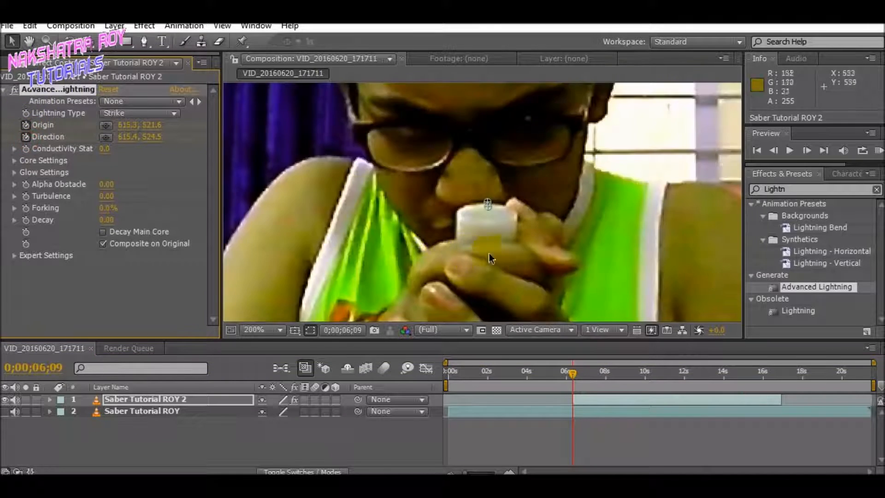
{"action": "scroll", "coordinate": [502, 260], "scroll_direction": "up", "scroll_amount": 2}
{"action": "left_click_drag", "start_coordinate": [469, 196], "coordinate": [469, 214]}
{"action": "left_click_drag", "start_coordinate": [470, 176], "coordinate": [470, 195]}
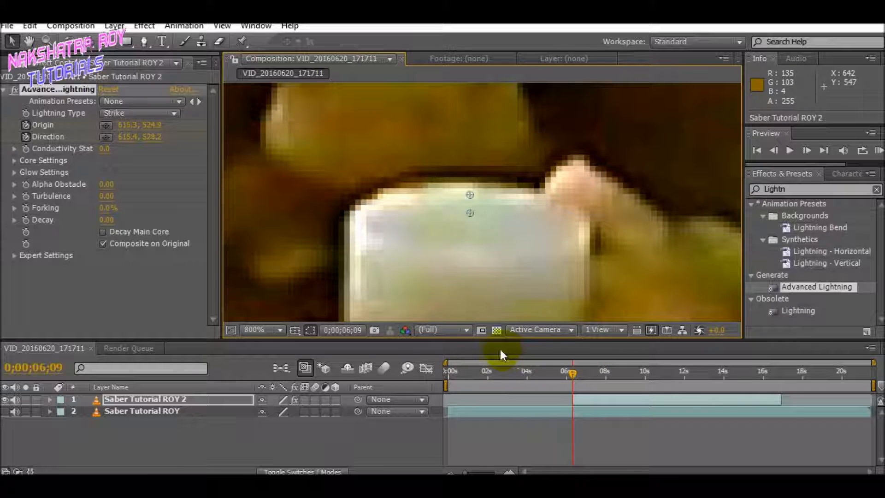
At 0;00;06;28, extend the beam with its direction point on the hilt at about 606.9, 618.7 and origin above the head at about 603.3, 158.9.
{"action": "scroll", "coordinate": [472, 242], "scroll_direction": "down", "scroll_amount": 4}
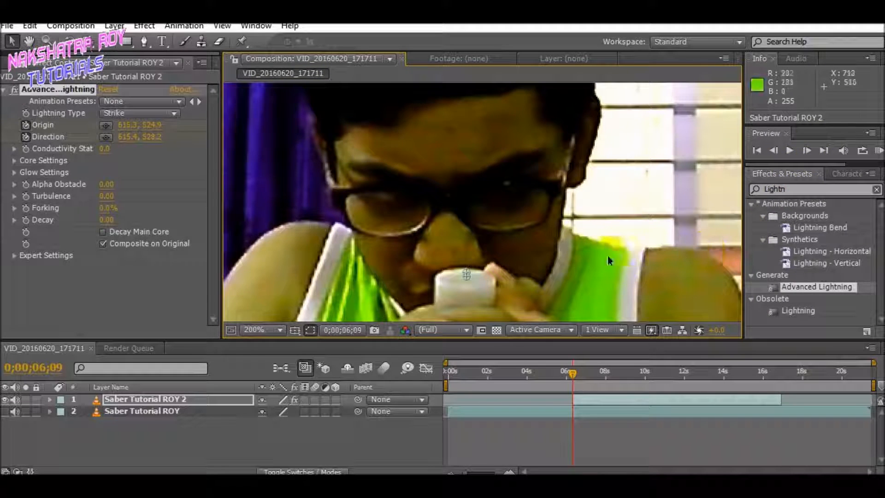
{"action": "scroll", "coordinate": [588, 283], "scroll_direction": "down", "scroll_amount": 2}
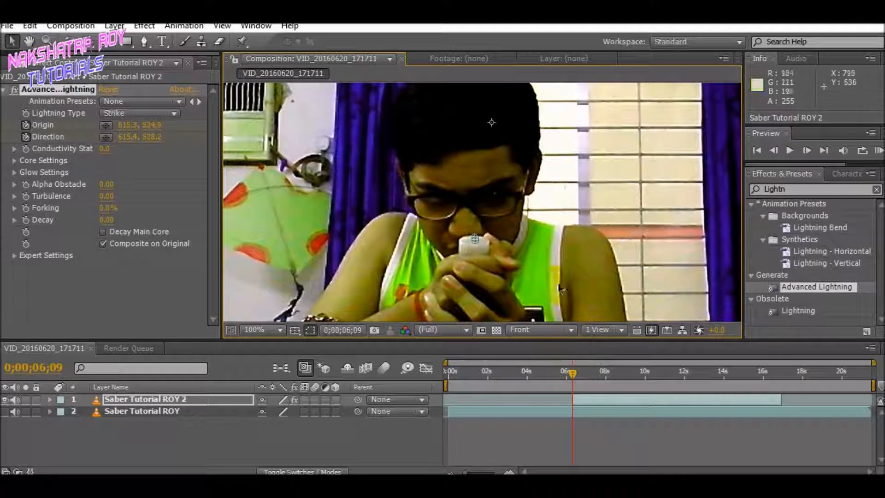
{"action": "scroll", "coordinate": [561, 323], "scroll_direction": "down", "scroll_amount": 1}
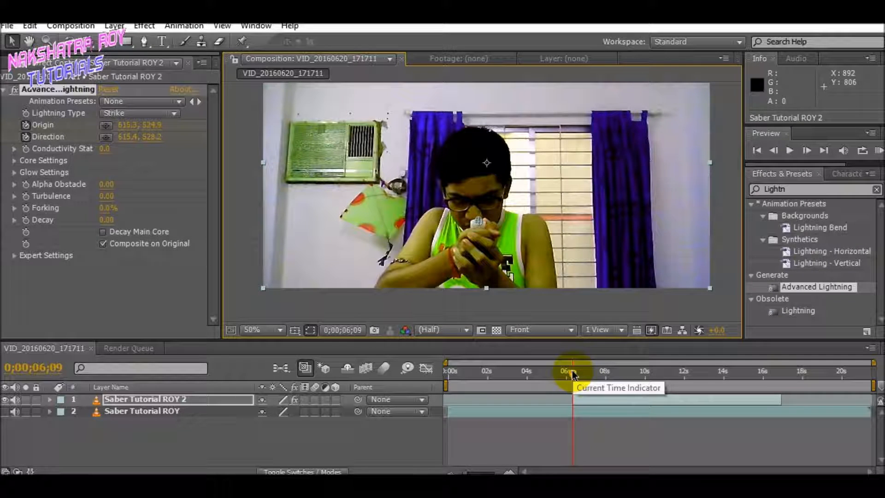
{"action": "left_click_drag", "start_coordinate": [575, 374], "coordinate": [584, 372]}
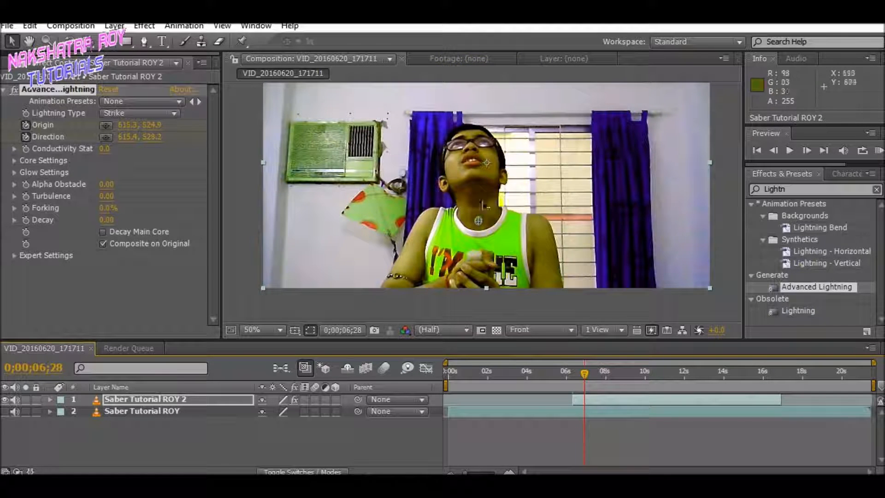
{"action": "scroll", "coordinate": [534, 277], "scroll_direction": "up", "scroll_amount": 1}
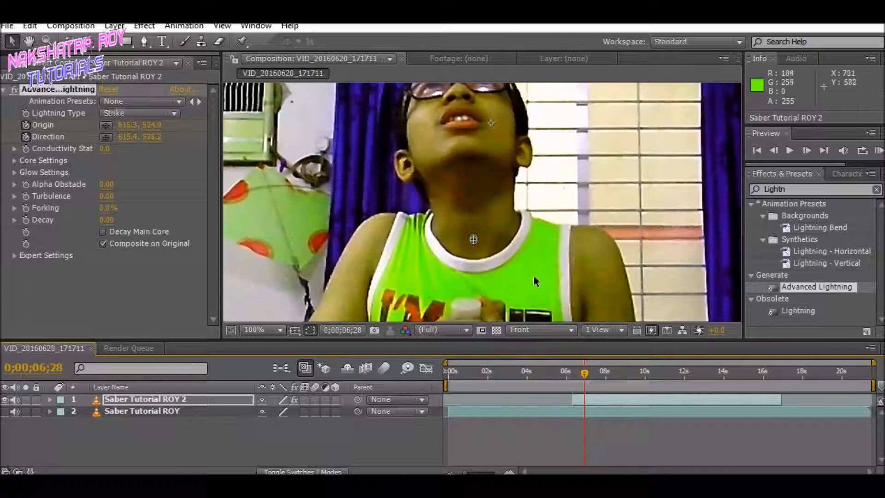
{"action": "left_click_drag", "start_coordinate": [512, 275], "coordinate": [536, 214]}
{"action": "scroll", "coordinate": [528, 194], "scroll_direction": "up", "scroll_amount": 1}
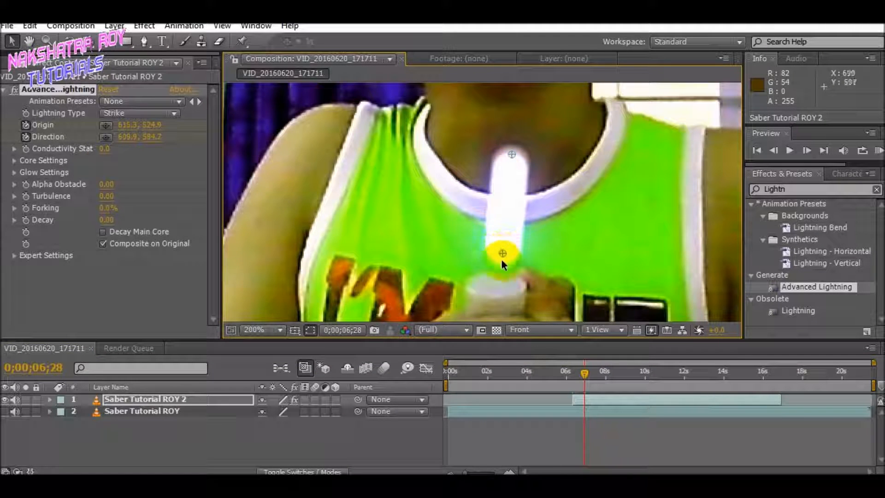
{"action": "scroll", "coordinate": [575, 174], "scroll_direction": "down", "scroll_amount": 4}
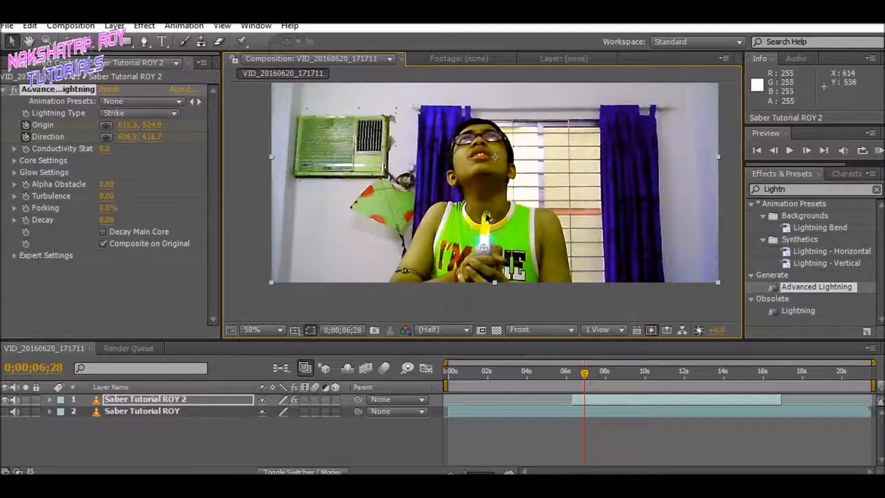
{"action": "left_click_drag", "start_coordinate": [488, 173], "coordinate": [485, 94]}
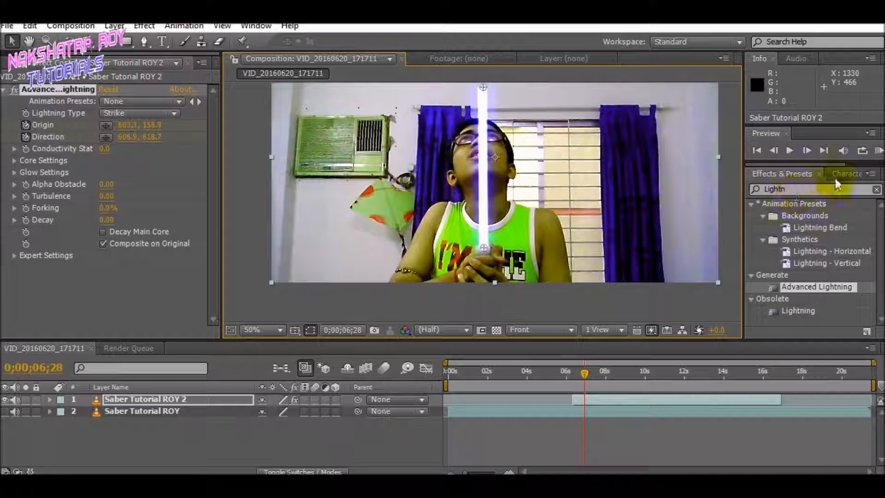
Advance frame by frame through 0;00;07;00 and realign the beam's direction point with the hilt, ending at about 609.9, 625.7.
{"action": "left_click", "coordinate": [806, 151]}
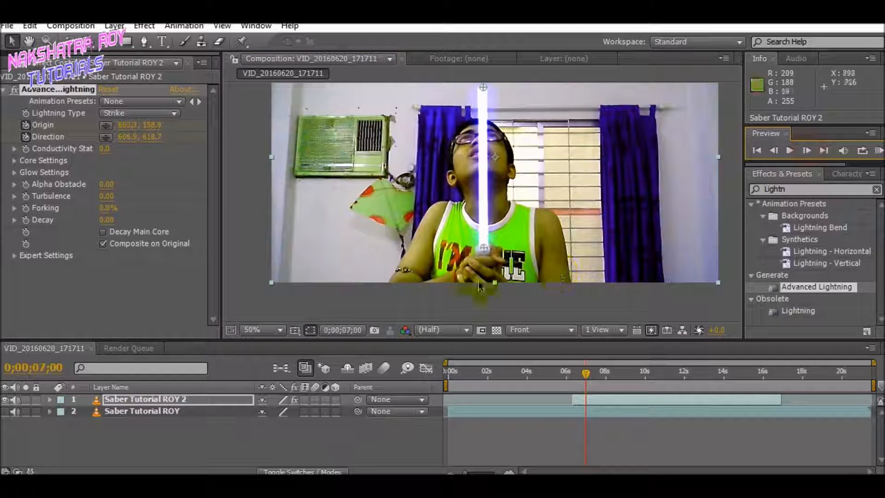
{"action": "left_click_drag", "start_coordinate": [482, 248], "coordinate": [495, 243]}
{"action": "scroll", "coordinate": [486, 278], "scroll_direction": "up", "scroll_amount": 1}
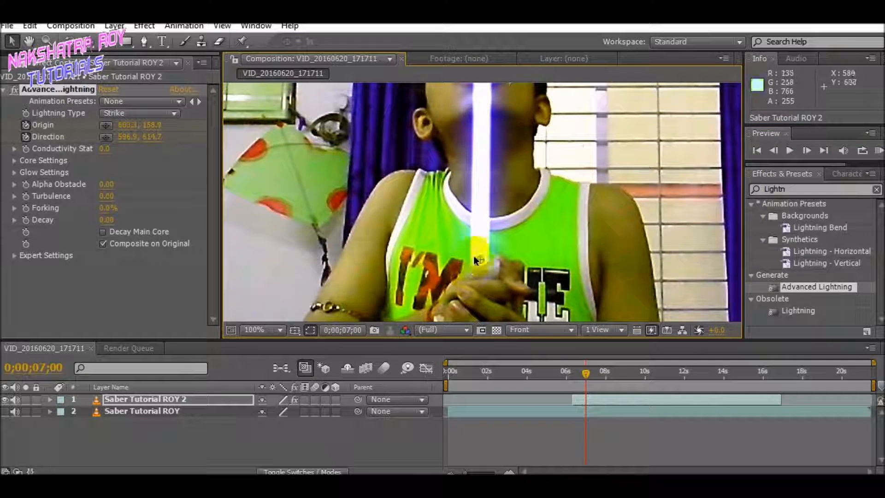
{"action": "left_click", "coordinate": [808, 150]}
{"action": "left_click_drag", "start_coordinate": [482, 257], "coordinate": [492, 266]}
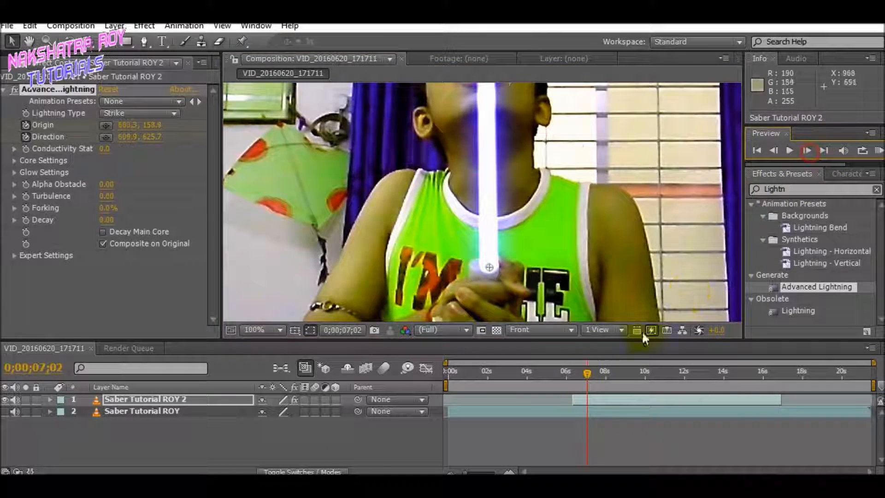
Play back the beam's growth animation from 0;00;06;05 with the whole frame in view, and stop the preview.
{"action": "left_click_drag", "start_coordinate": [587, 370], "coordinate": [571, 370]}
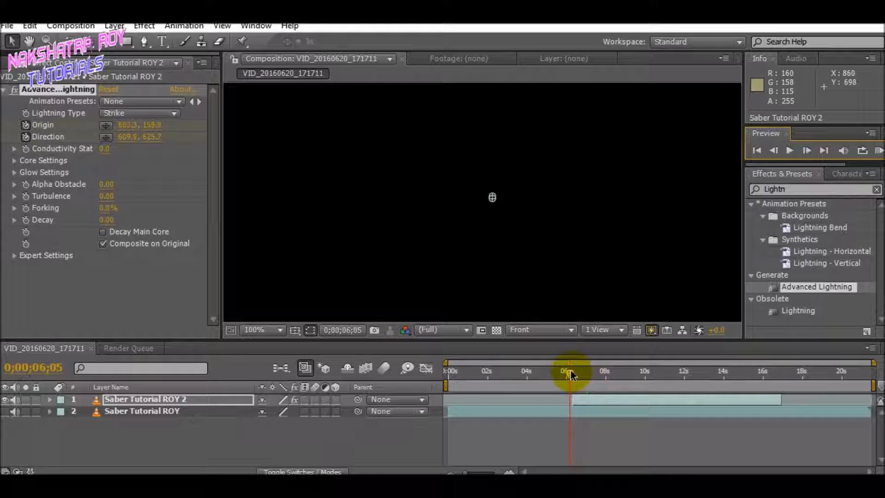
{"action": "scroll", "coordinate": [486, 253], "scroll_direction": "down", "scroll_amount": 2}
{"action": "left_click_drag", "start_coordinate": [523, 279], "coordinate": [513, 298]}
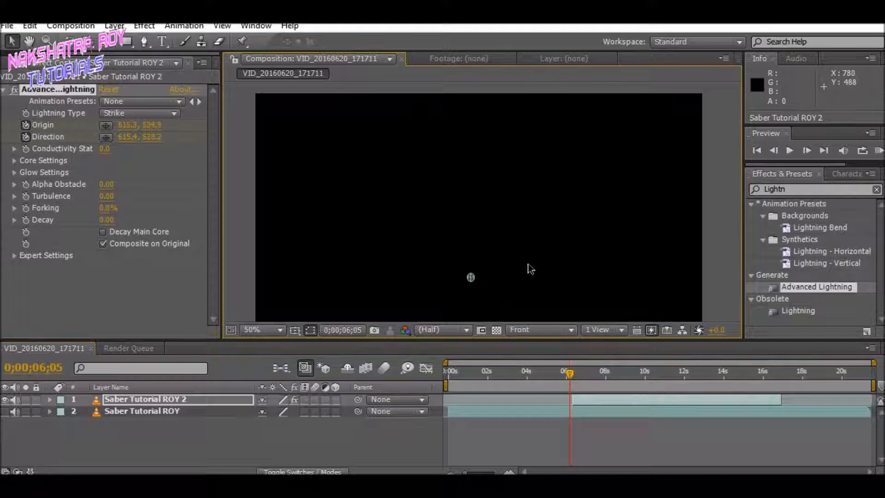
{"action": "key", "text": "space"}
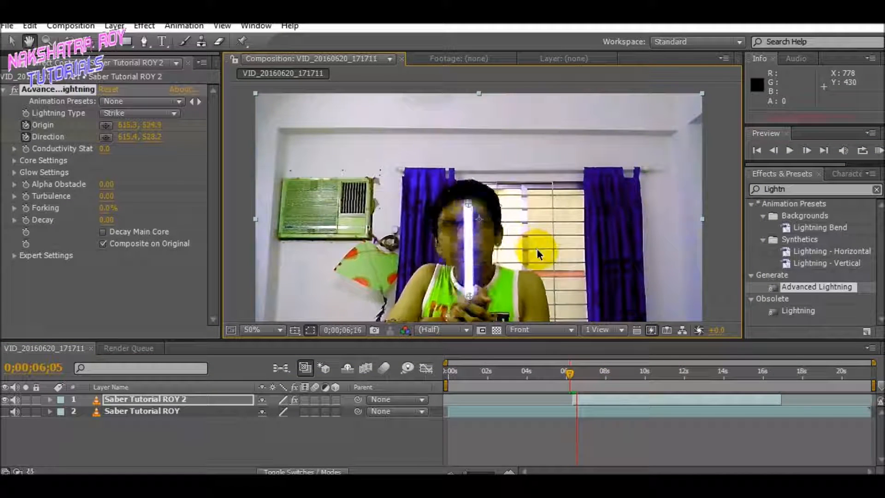
{"action": "left_click", "coordinate": [538, 250]}
Move the direction point to about 601.9, 621.7 at 0;00;07;04, raise the origin to about 609.3, 32.9, and advance to 0;00;07;06.
{"action": "left_click", "coordinate": [807, 150]}
{"action": "left_click", "coordinate": [807, 150]}
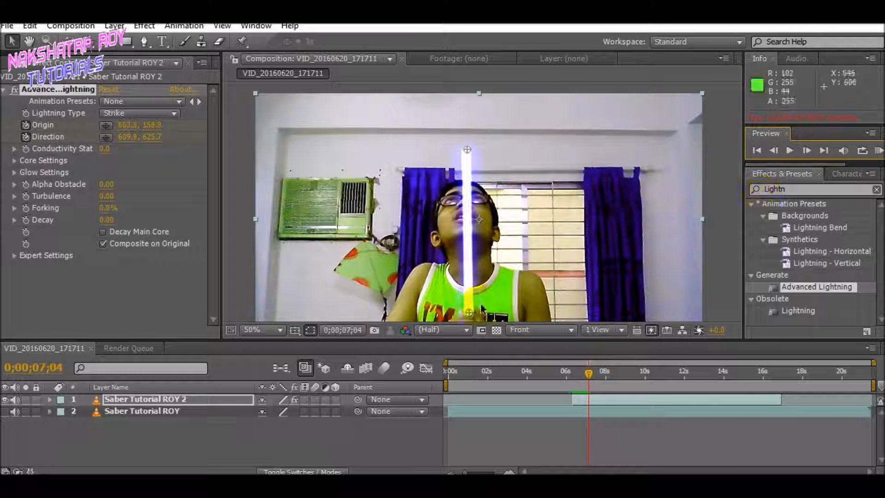
{"action": "left_click", "coordinate": [807, 151]}
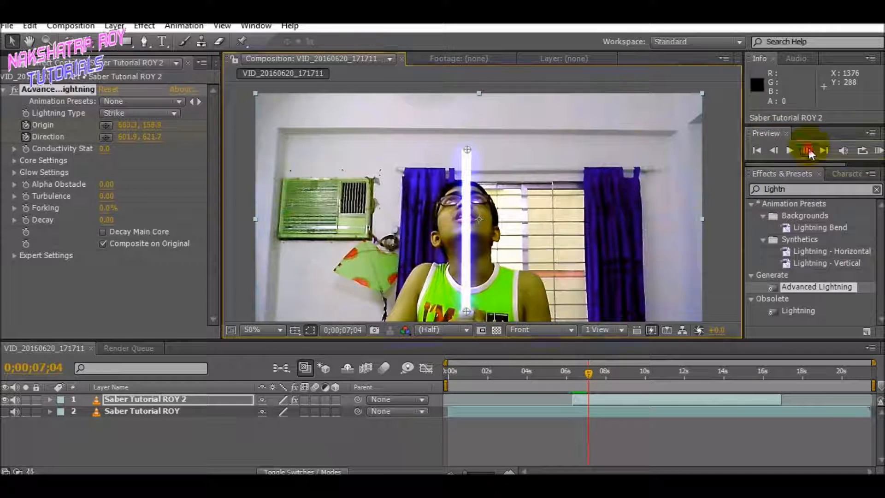
{"action": "left_click", "coordinate": [469, 152]}
{"action": "left_click_drag", "start_coordinate": [471, 153], "coordinate": [467, 101]}
{"action": "left_click", "coordinate": [806, 152]}
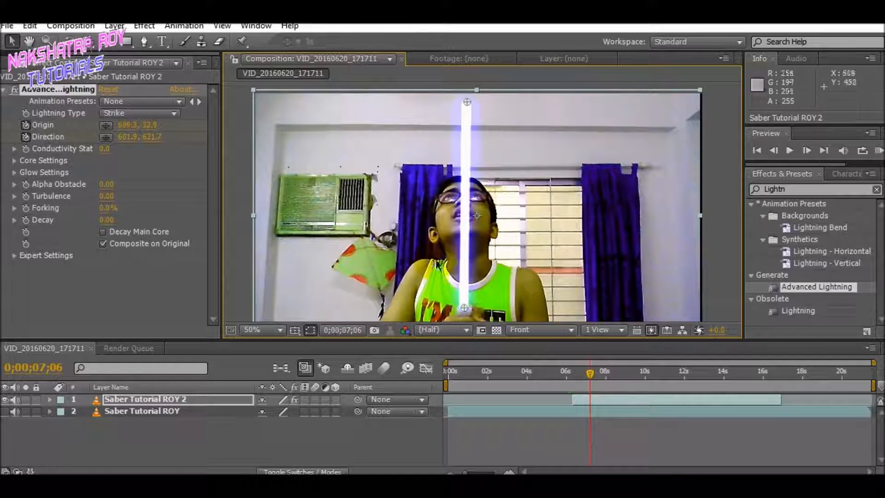
{"action": "scroll", "coordinate": [437, 263], "scroll_direction": "up", "scroll_amount": 3}
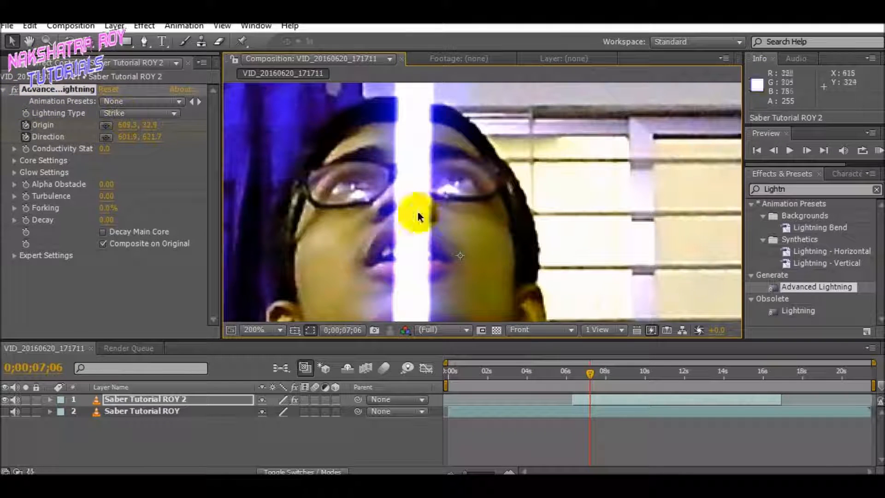
{"action": "scroll", "coordinate": [438, 258], "scroll_direction": "up", "scroll_amount": 2}
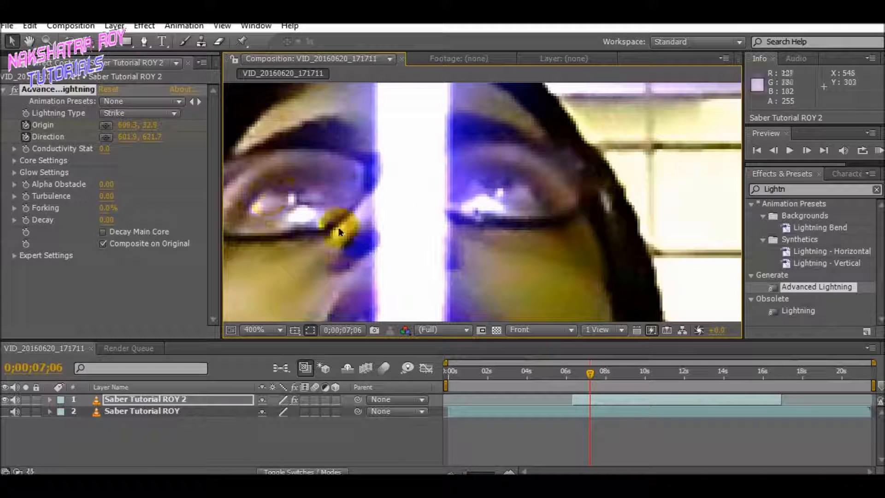
{"action": "scroll", "coordinate": [430, 209], "scroll_direction": "down", "scroll_amount": 3}
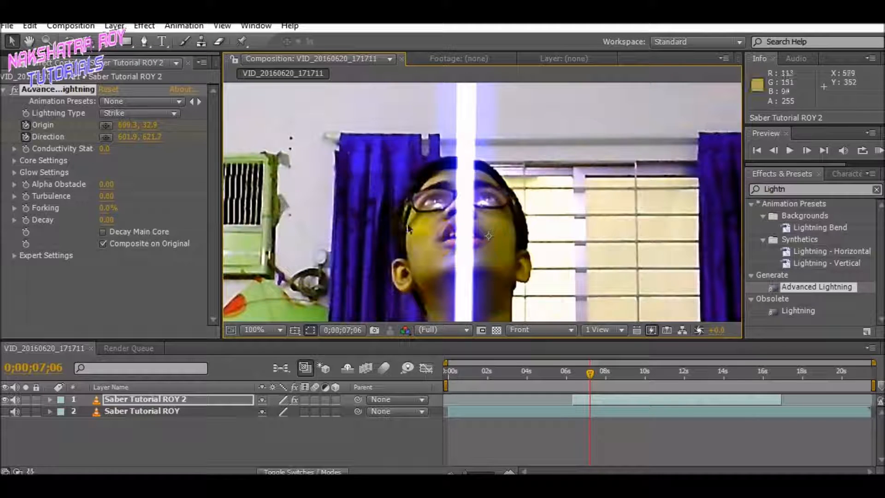
Advance to 0;00;07;07 with the whole frame in view and align the beam's direction point with the hilt at about 604.0, 619.6.
{"action": "scroll", "coordinate": [505, 248], "scroll_direction": "down", "scroll_amount": 3}
{"action": "scroll", "coordinate": [503, 247], "scroll_direction": "up", "scroll_amount": 1}
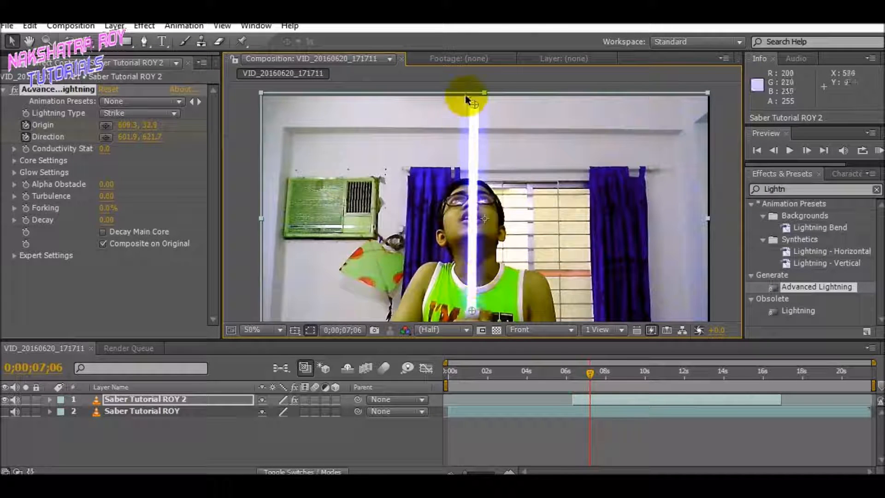
{"action": "scroll", "coordinate": [493, 221], "scroll_direction": "up", "scroll_amount": 4}
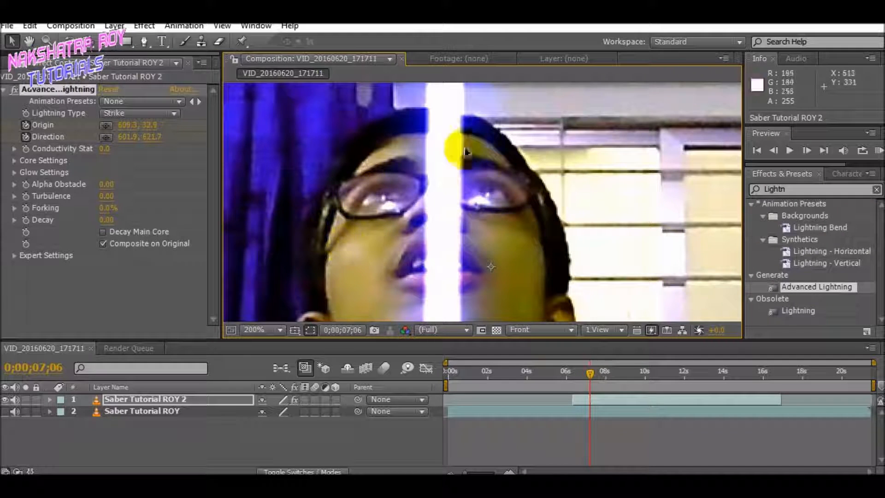
{"action": "scroll", "coordinate": [472, 256], "scroll_direction": "down", "scroll_amount": 4}
{"action": "left_click", "coordinate": [276, 329]}
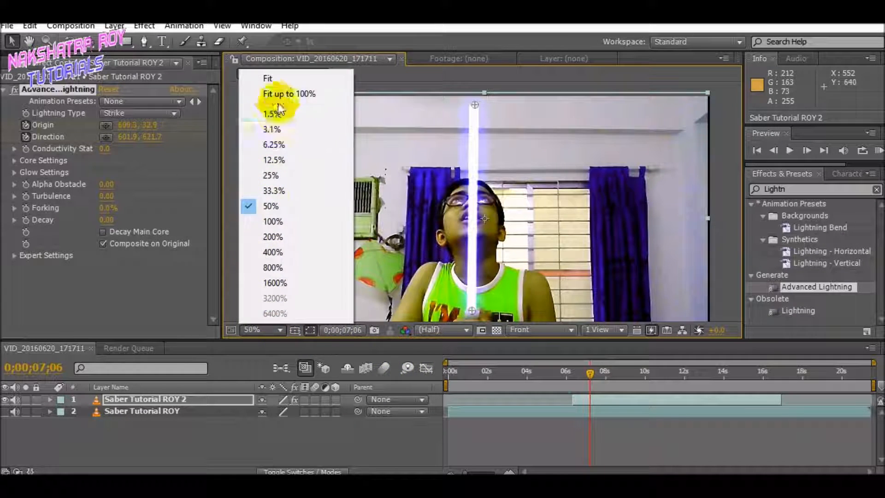
{"action": "left_click", "coordinate": [273, 95]}
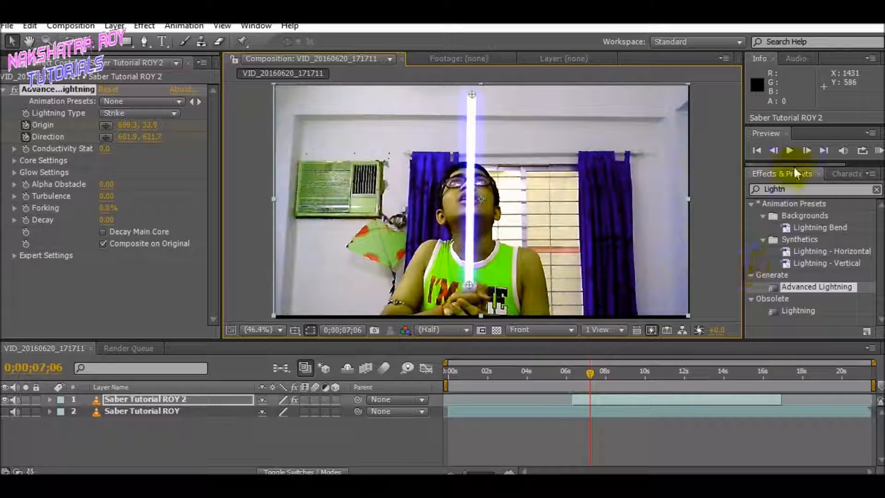
{"action": "left_click", "coordinate": [807, 151]}
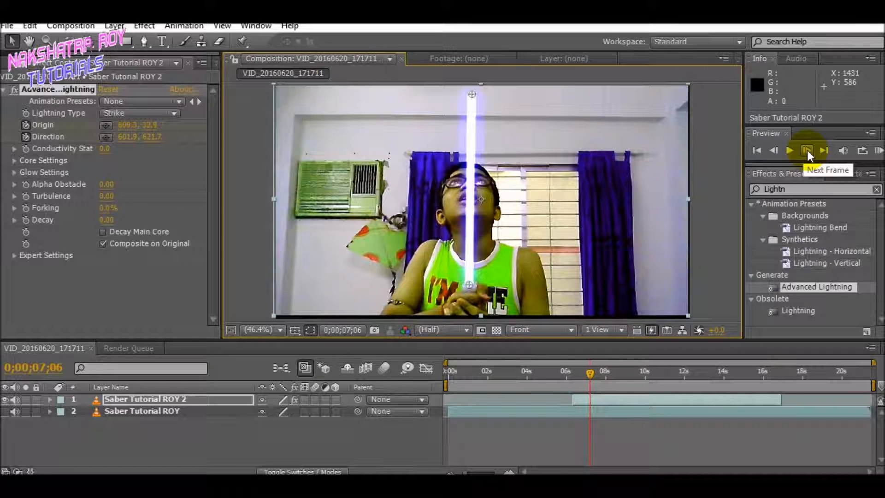
{"action": "left_click", "coordinate": [806, 150]}
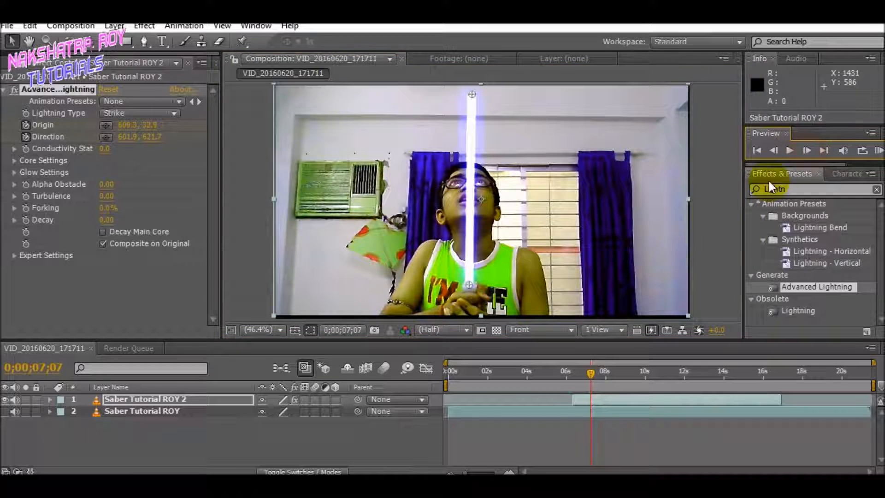
{"action": "left_click", "coordinate": [470, 283]}
Tilt the beam by moving its origin to the frame's upper edge at about 661.1, -3.7, and advance to 0;00;07;09.
{"action": "left_click", "coordinate": [807, 151]}
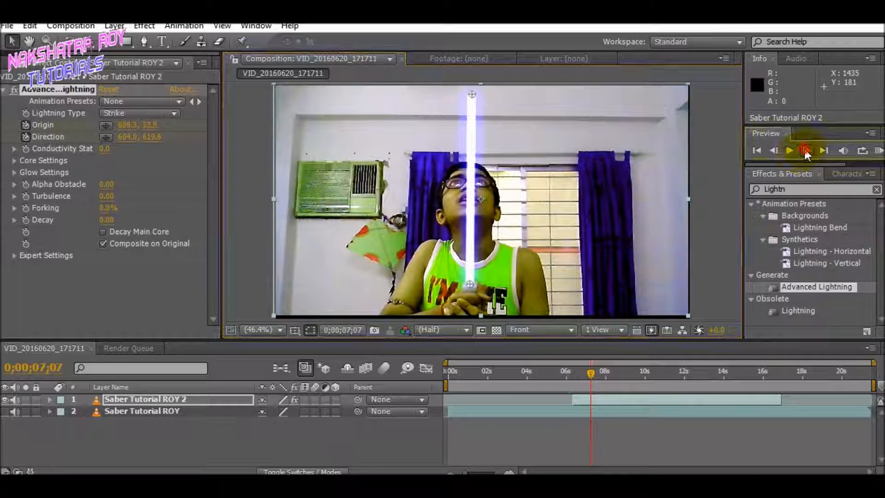
{"action": "left_click_drag", "start_coordinate": [471, 95], "coordinate": [499, 90]}
{"action": "left_click", "coordinate": [806, 150]}
{"action": "left_click", "coordinate": [806, 150]}
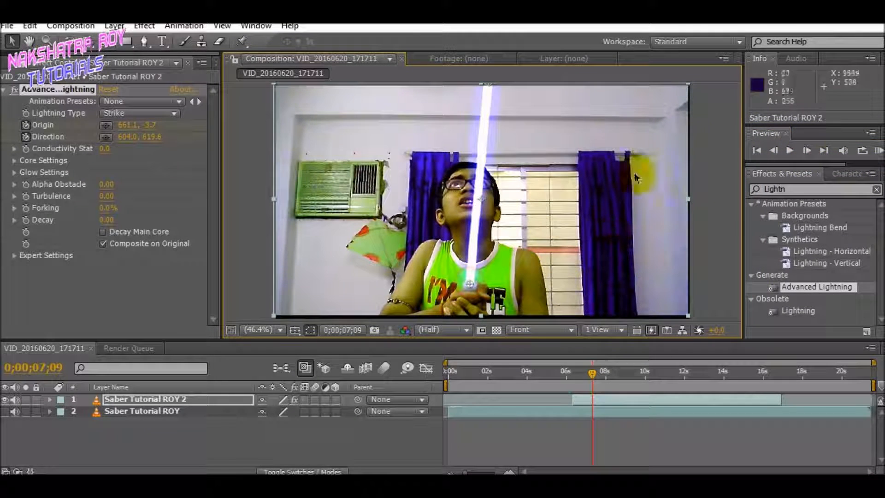
At 0;00;07;11, move the beam's origin to about 765.1, 48.3 and advance one frame.
{"action": "left_click", "coordinate": [806, 150]}
{"action": "key", "text": "comma"}
{"action": "key", "text": "comma"}
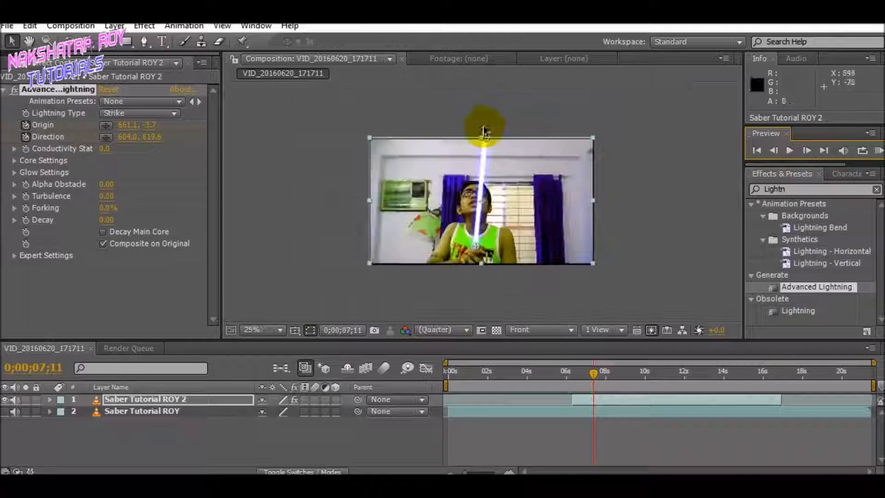
{"action": "left_click_drag", "start_coordinate": [488, 141], "coordinate": [504, 150]}
{"action": "left_click", "coordinate": [808, 150]}
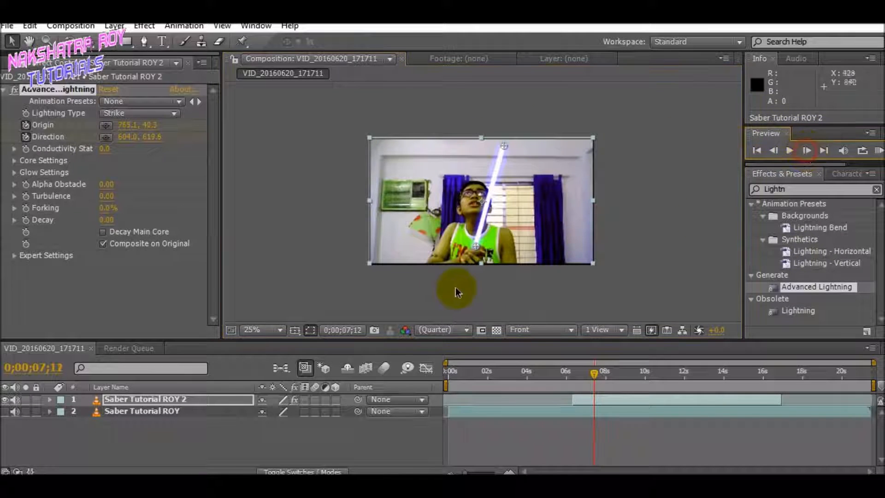
Raise the direction point to the hilt at about 605.0, 607.6, and at 0;00;07;13 move the origin to about 881.1, 23.3.
{"action": "scroll", "coordinate": [524, 274], "scroll_direction": "up", "scroll_amount": 3}
{"action": "left_click_drag", "start_coordinate": [508, 302], "coordinate": [533, 172]}
{"action": "left_click_drag", "start_coordinate": [478, 248], "coordinate": [479, 240]}
{"action": "left_click", "coordinate": [807, 151]}
{"action": "left_click", "coordinate": [803, 153]}
{"action": "left_click_drag", "start_coordinate": [657, 186], "coordinate": [619, 332]}
{"action": "left_click_drag", "start_coordinate": [584, 143], "coordinate": [537, 341]}
{"action": "left_click_drag", "start_coordinate": [580, 183], "coordinate": [588, 188]}
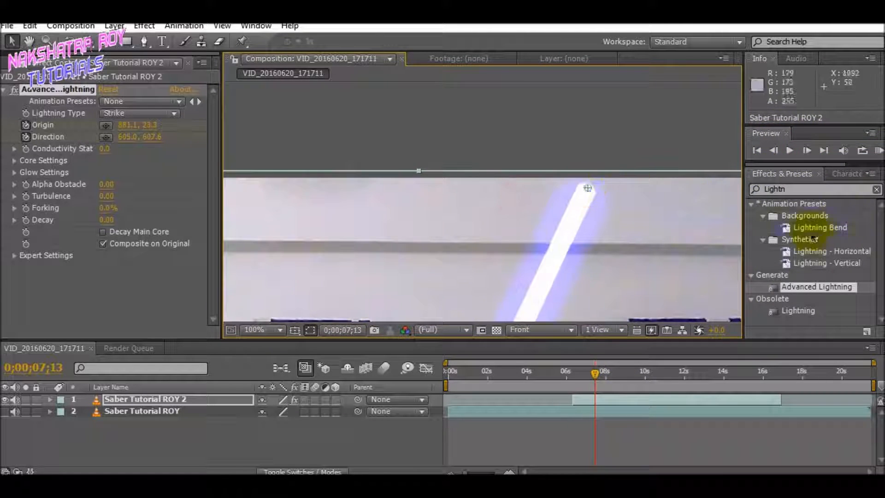
Advance to 0;00;07;17 with the whole frame in view and swing the beam's origin back to about 678.4, -4.7.
{"action": "scroll", "coordinate": [575, 267], "scroll_direction": "down", "scroll_amount": 3}
{"action": "left_click_drag", "start_coordinate": [575, 267], "coordinate": [614, 182]}
{"action": "scroll", "coordinate": [614, 182], "scroll_direction": "up", "scroll_amount": 3}
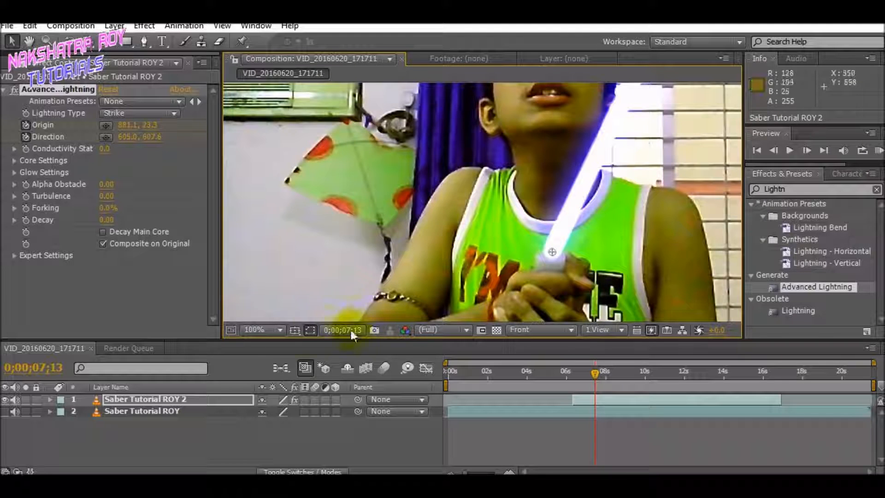
{"action": "left_click", "coordinate": [262, 329]}
{"action": "left_click", "coordinate": [295, 90]}
{"action": "left_click", "coordinate": [790, 150]}
{"action": "left_click", "coordinate": [809, 154]}
{"action": "left_click", "coordinate": [809, 154]}
{"action": "left_click", "coordinate": [810, 154]}
{"action": "left_click", "coordinate": [809, 153]}
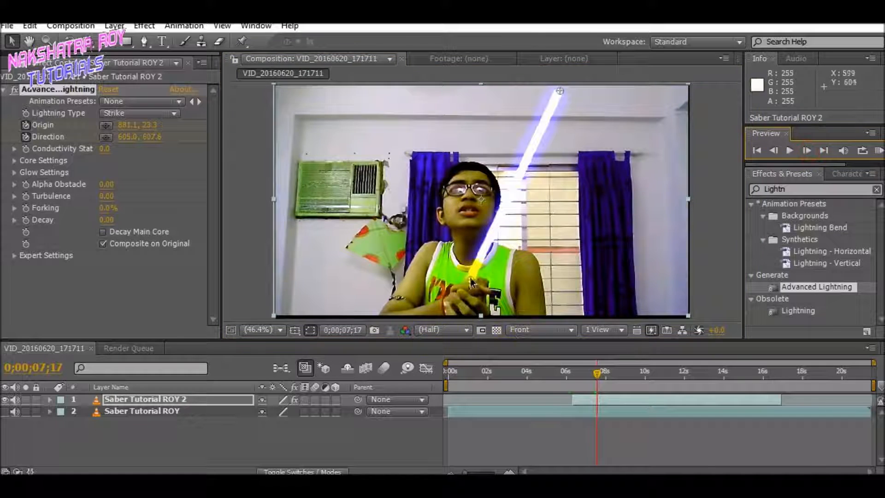
{"action": "left_click_drag", "start_coordinate": [560, 91], "coordinate": [493, 86]}
Advance to 0;00;07;19 and move the beam's direction point onto the hilt at about 605.0, 583.9.
{"action": "left_click", "coordinate": [807, 151]}
{"action": "left_click", "coordinate": [807, 151]}
{"action": "left_click", "coordinate": [470, 278]}
{"action": "left_click_drag", "start_coordinate": [470, 279], "coordinate": [470, 273]}
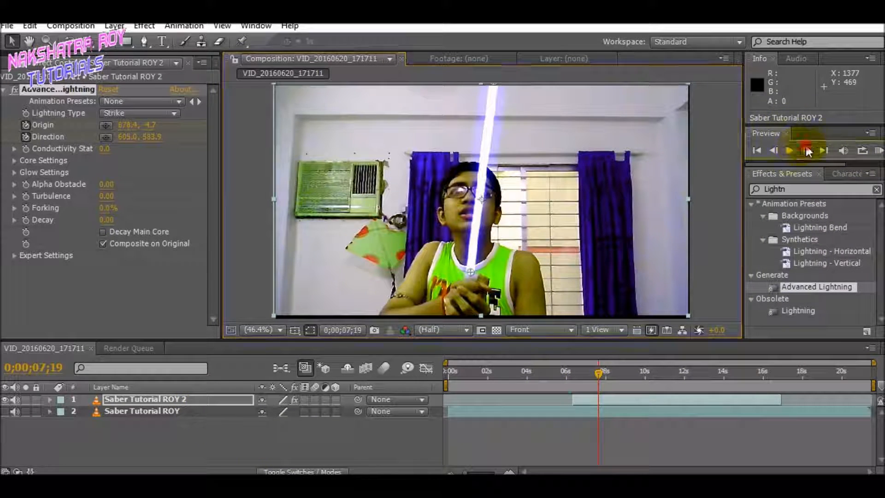
At 0;00;07;21, place the direction point at about 604.0, 574.9 and the origin above the frame at about 776.4, -67.7.
{"action": "scroll", "coordinate": [472, 302], "scroll_direction": "up", "scroll_amount": 1}
{"action": "scroll", "coordinate": [471, 299], "scroll_direction": "up", "scroll_amount": 1}
{"action": "left_click_drag", "start_coordinate": [534, 281], "coordinate": [542, 153]}
{"action": "left_click_drag", "start_coordinate": [464, 229], "coordinate": [463, 218]}
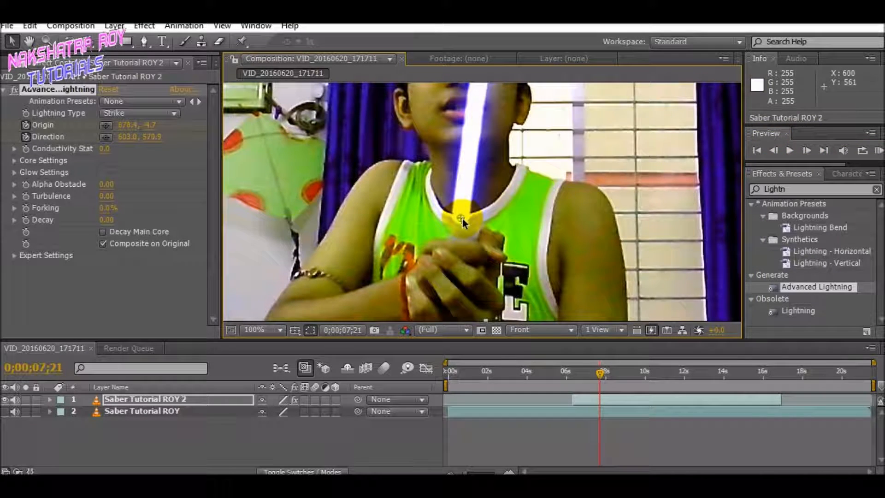
{"action": "left_click_drag", "start_coordinate": [576, 159], "coordinate": [566, 320]}
{"action": "left_click_drag", "start_coordinate": [568, 103], "coordinate": [562, 247]}
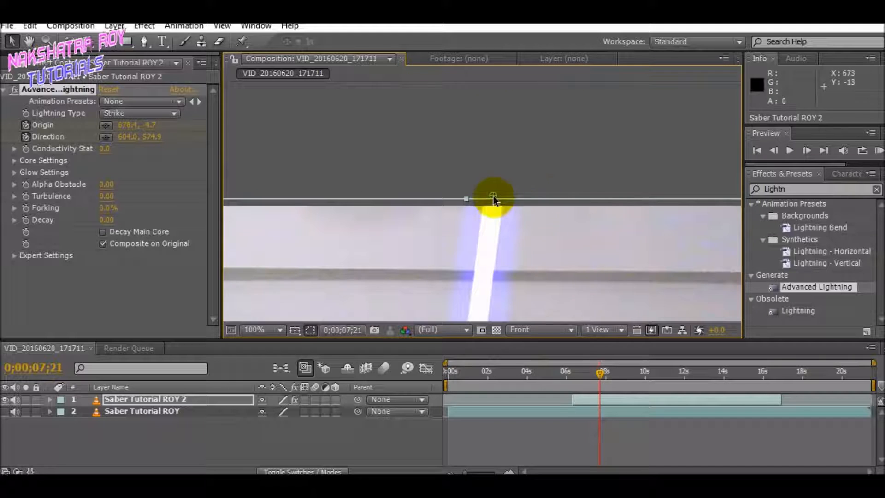
{"action": "left_click_drag", "start_coordinate": [493, 195], "coordinate": [561, 151]}
With the whole frame in view, realign the direction point at 0;00;07;23 to about 608.3, 566.2, and advance to 0;00;07;25.
{"action": "left_click", "coordinate": [261, 329]}
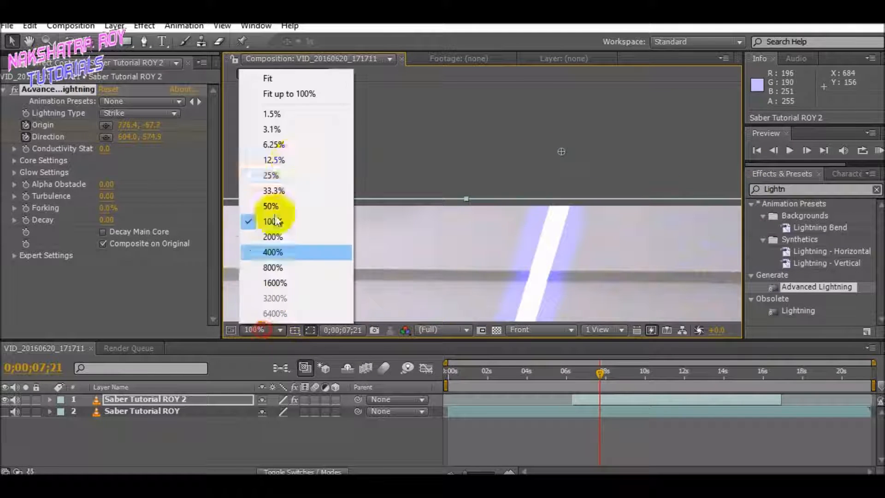
{"action": "left_click", "coordinate": [283, 93]}
{"action": "left_click", "coordinate": [265, 330]}
{"action": "left_click", "coordinate": [283, 93]}
{"action": "left_click", "coordinate": [807, 150]}
{"action": "left_click", "coordinate": [806, 150]}
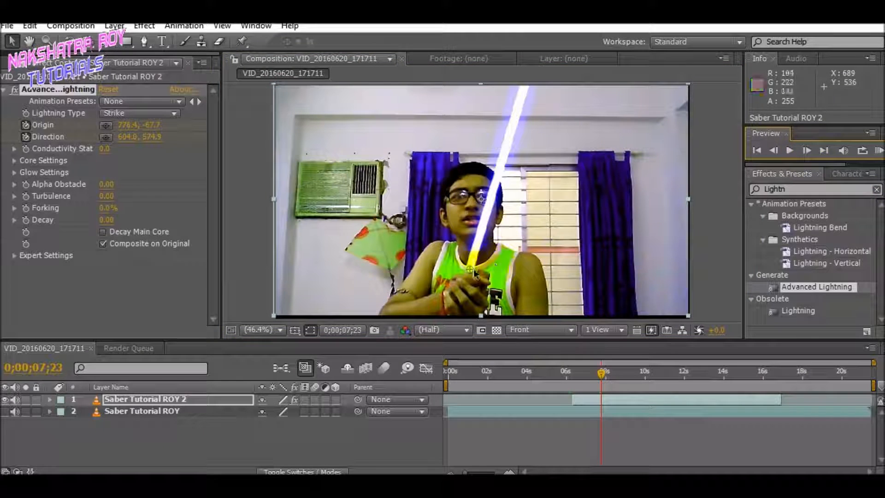
{"action": "left_click", "coordinate": [806, 150]}
{"action": "left_click", "coordinate": [807, 150]}
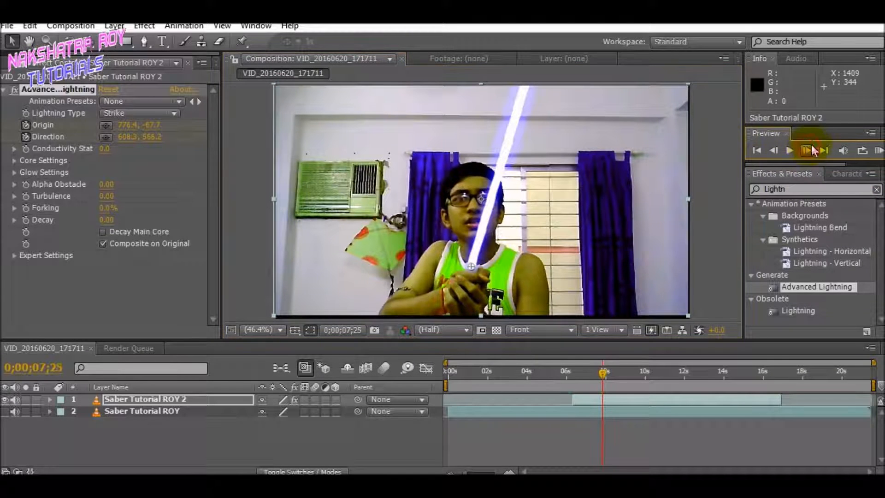
At 0;00;07;25, move the direction point to about 601.9, 546.8 and the origin far above the frame at about 912.2, -194.9.
{"action": "left_click_drag", "start_coordinate": [472, 265], "coordinate": [469, 259]}
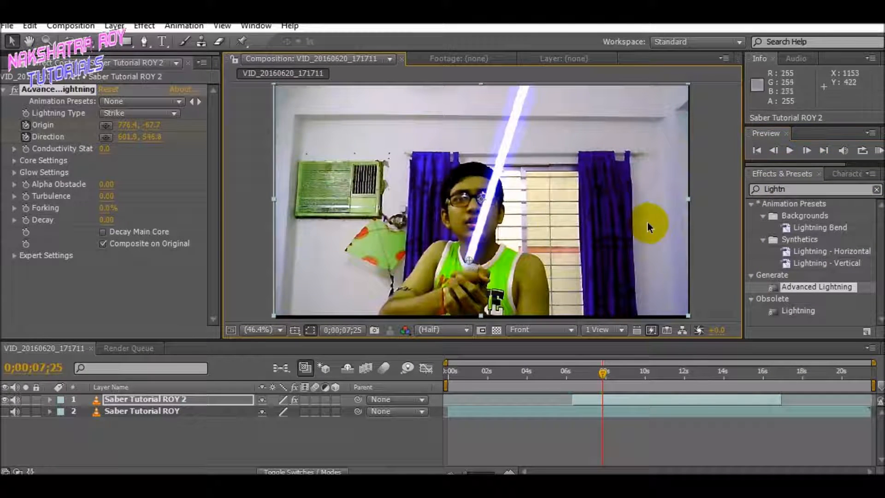
{"action": "left_click_drag", "start_coordinate": [646, 198], "coordinate": [581, 350]}
{"action": "left_click_drag", "start_coordinate": [463, 219], "coordinate": [503, 174]}
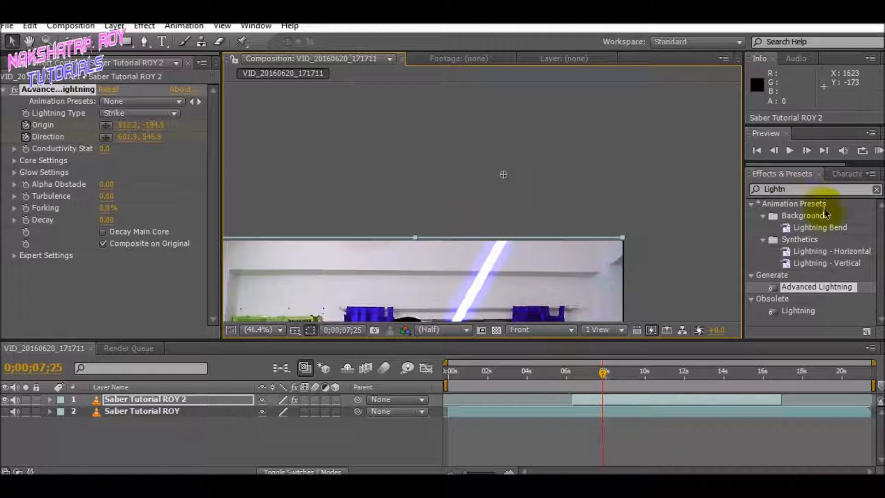
Advance to 0;00;07;26 and move the beam's direction point to about 629.9, 554.8.
{"action": "left_click", "coordinate": [809, 150]}
{"action": "scroll", "coordinate": [553, 288], "scroll_direction": "down", "scroll_amount": 2}
{"action": "left_click_drag", "start_coordinate": [553, 292], "coordinate": [629, 157]}
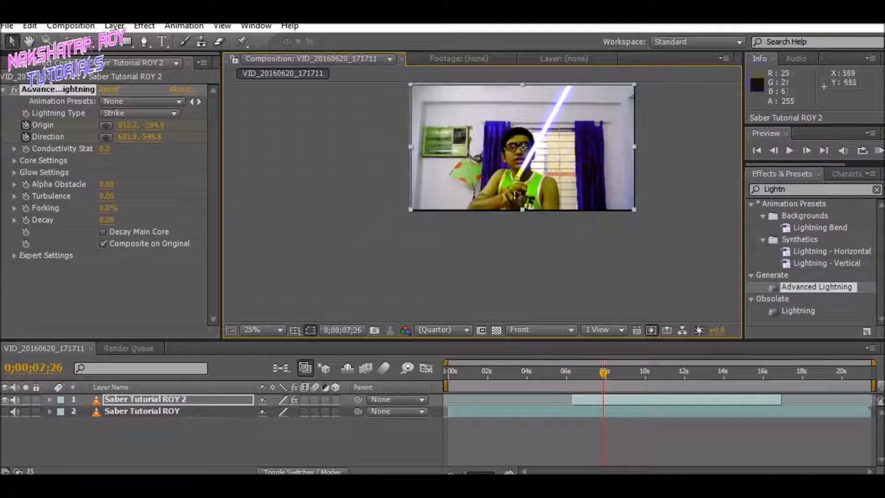
{"action": "left_click_drag", "start_coordinate": [517, 179], "coordinate": [522, 181]}
Advance to 0;00;08;05 with the whole frame in view and raise the direction point to the hands at about 636.3, 496.6.
{"action": "left_click", "coordinate": [280, 330]}
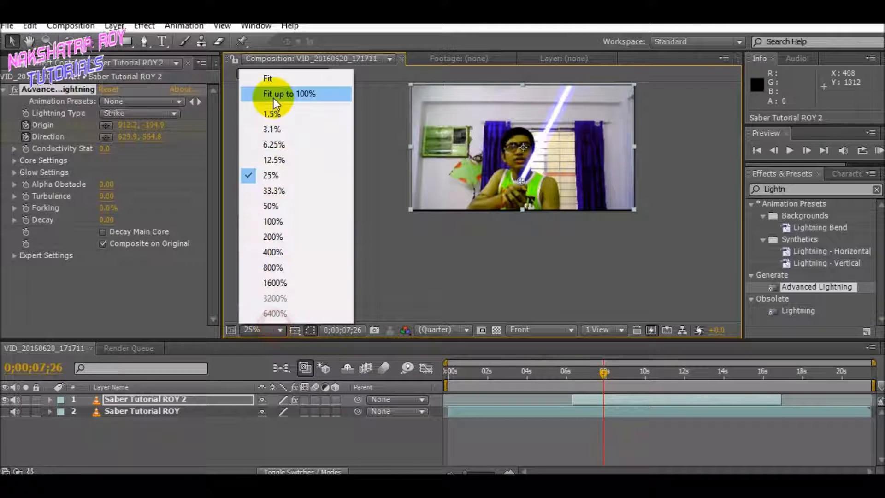
{"action": "left_click", "coordinate": [275, 94]}
{"action": "left_click", "coordinate": [812, 150]}
{"action": "left_click", "coordinate": [811, 150]}
{"action": "left_click", "coordinate": [811, 150]}
{"action": "left_click", "coordinate": [811, 150]}
{"action": "left_click", "coordinate": [811, 150]}
{"action": "left_click", "coordinate": [811, 150]}
{"action": "left_click", "coordinate": [811, 150]}
{"action": "left_click", "coordinate": [811, 150]}
{"action": "left_click_drag", "start_coordinate": [479, 263], "coordinate": [480, 245]}
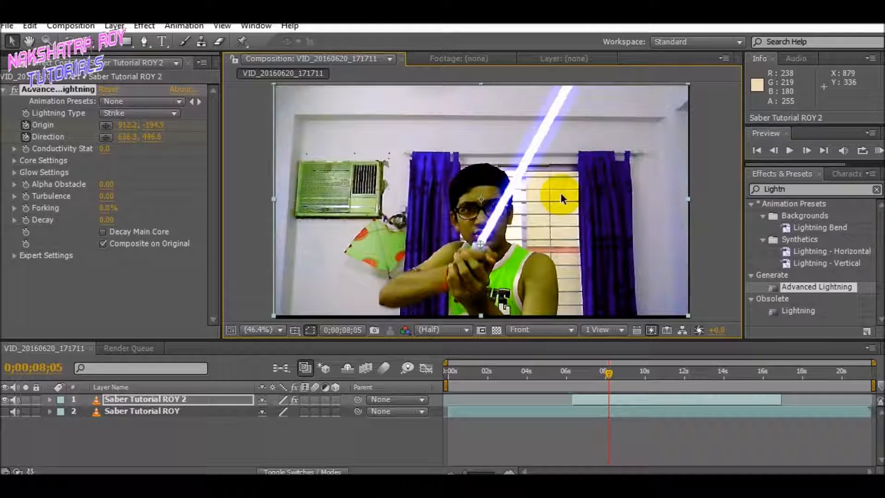
Make the beam more upright at 0;00;08;05 by moving its origin to about 731.2, -3.1.
{"action": "scroll", "coordinate": [554, 175], "scroll_direction": "up", "scroll_amount": 3}
{"action": "left_click_drag", "start_coordinate": [546, 112], "coordinate": [488, 175]}
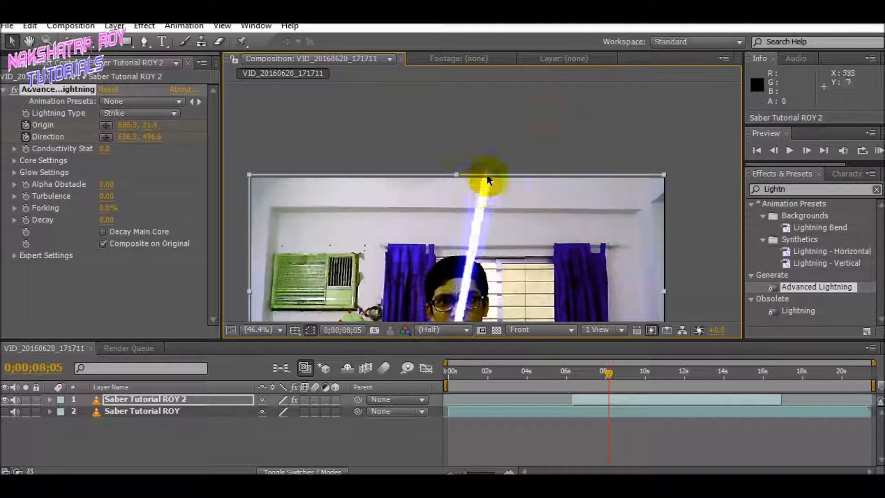
{"action": "left_click_drag", "start_coordinate": [537, 314], "coordinate": [605, 249]}
At 0;00;08;07, raise the direction point slightly onto the hilt and move the origin just above the frame's upper edge.
{"action": "left_click", "coordinate": [807, 150]}
{"action": "left_click", "coordinate": [806, 151]}
{"action": "left_click_drag", "start_coordinate": [525, 276], "coordinate": [524, 269]}
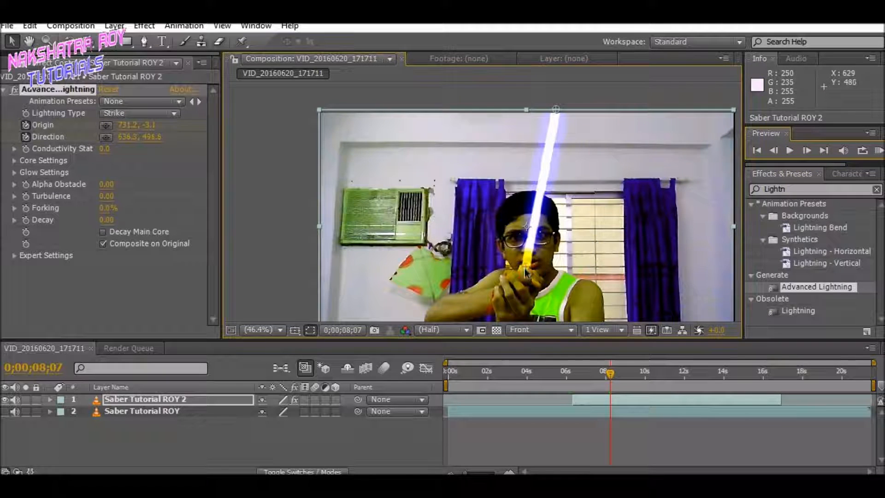
{"action": "left_click_drag", "start_coordinate": [556, 110], "coordinate": [566, 102]}
At 0;00;08;09, set the direction point to about 640.7, 481.5 and the origin to about 858.2, 28.3.
{"action": "left_click", "coordinate": [807, 150]}
{"action": "left_click", "coordinate": [807, 150]}
{"action": "mouse_move", "coordinate": [529, 271]}
{"action": "left_mouse_down"}
{"action": "mouse_move", "coordinate": [521, 271]}
{"action": "mouse_move", "coordinate": [528, 266]}
{"action": "left_mouse_up"}
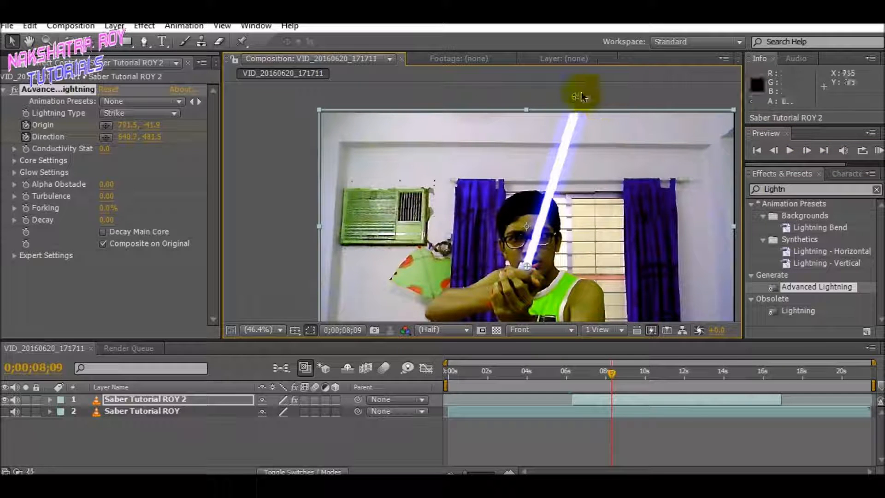
{"action": "left_click_drag", "start_coordinate": [576, 96], "coordinate": [603, 114]}
At 0;00;08;10, move the direction point to about 640.7, 472.9 and the origin to about 951.0, 42.2.
{"action": "left_click", "coordinate": [806, 150]}
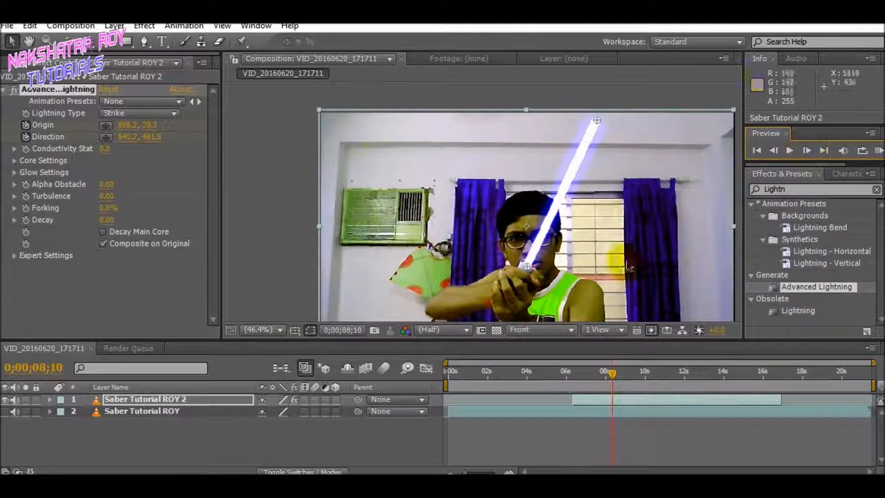
{"action": "left_click_drag", "start_coordinate": [531, 271], "coordinate": [528, 268]}
{"action": "left_click_drag", "start_coordinate": [596, 121], "coordinate": [628, 125]}
Advance to 0;00;08;16 and adjust the beam with its direction point at about 645.0, 472.9 and origin at about 981.2, 59.5.
{"action": "left_click", "coordinate": [805, 151]}
{"action": "left_click", "coordinate": [806, 151]}
{"action": "left_click", "coordinate": [806, 150]}
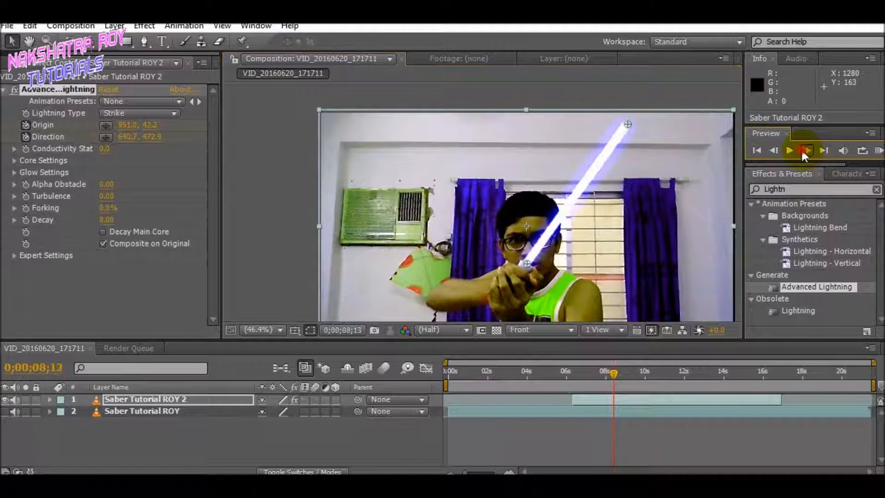
{"action": "left_click", "coordinate": [806, 150]}
{"action": "left_click", "coordinate": [806, 150]}
{"action": "left_click", "coordinate": [806, 151]}
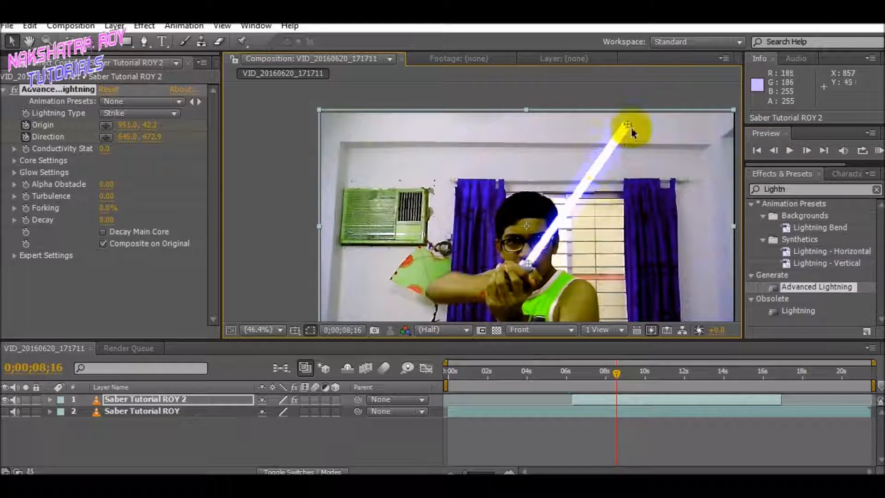
{"action": "left_click_drag", "start_coordinate": [633, 133], "coordinate": [640, 135]}
Advance to 0;00;08;22 and tilt the beam, with its direction point at about 632.0, 492.3 and origin at about 1151.5, 147.8.
{"action": "left_click", "coordinate": [806, 150]}
{"action": "left_click", "coordinate": [806, 150]}
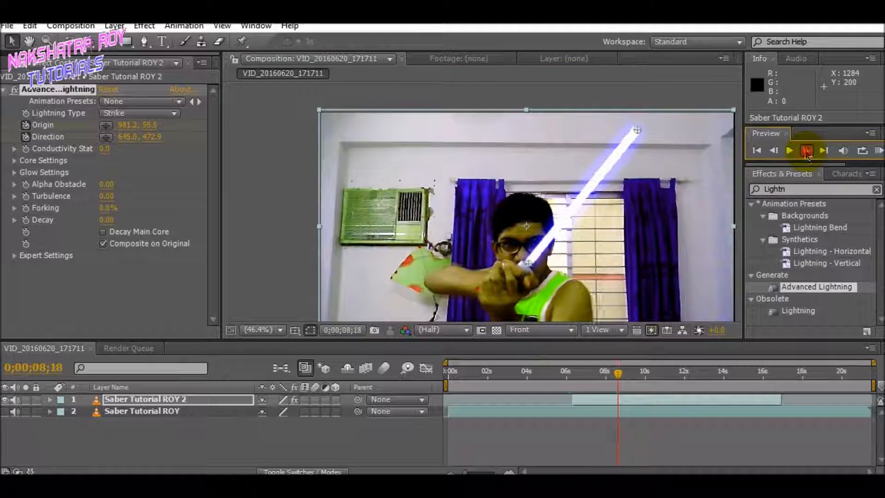
{"action": "left_click", "coordinate": [806, 150]}
{"action": "left_click", "coordinate": [805, 150]}
{"action": "left_click", "coordinate": [806, 150]}
{"action": "left_click", "coordinate": [806, 151]}
{"action": "left_click_drag", "start_coordinate": [527, 263], "coordinate": [520, 274]}
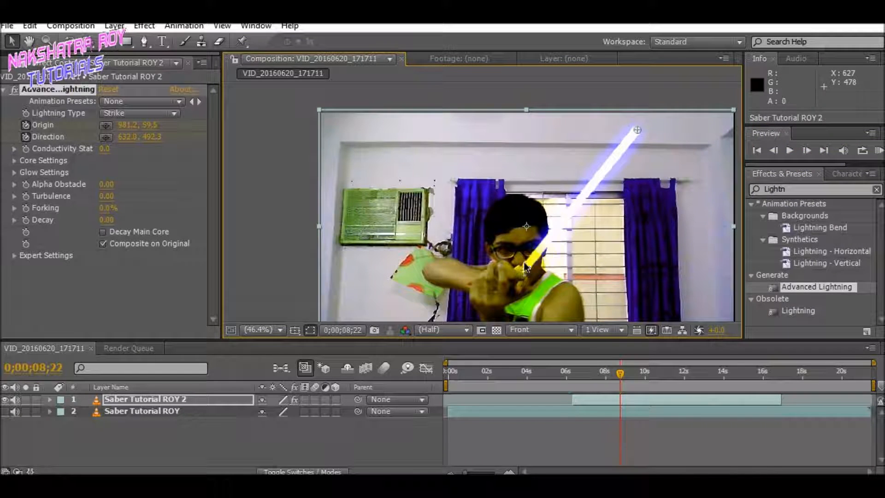
{"action": "left_click_drag", "start_coordinate": [634, 134], "coordinate": [693, 158]}
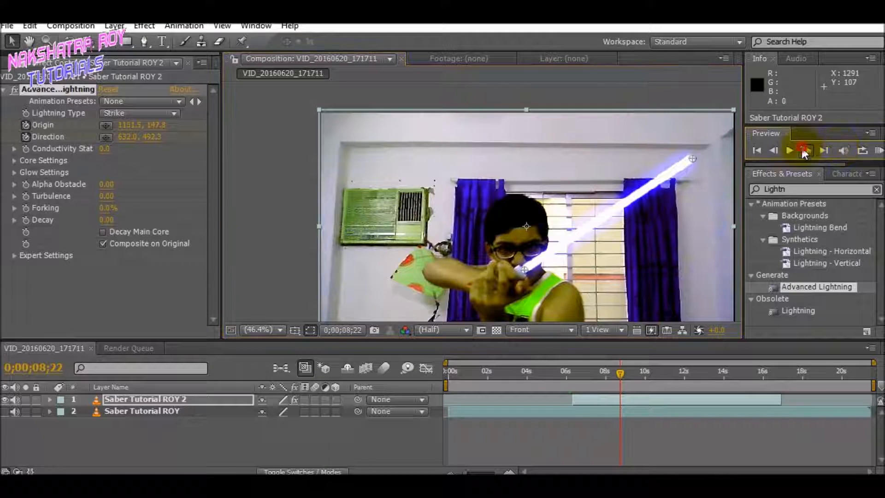
At 0;00;08;25, move the direction point to about 623.4, 498.8 and the origin to about 1170.9, 166.1, and advance one frame.
{"action": "left_click", "coordinate": [804, 150]}
{"action": "left_click", "coordinate": [804, 150]}
{"action": "left_click", "coordinate": [804, 149]}
{"action": "left_click_drag", "start_coordinate": [522, 269], "coordinate": [519, 271]}
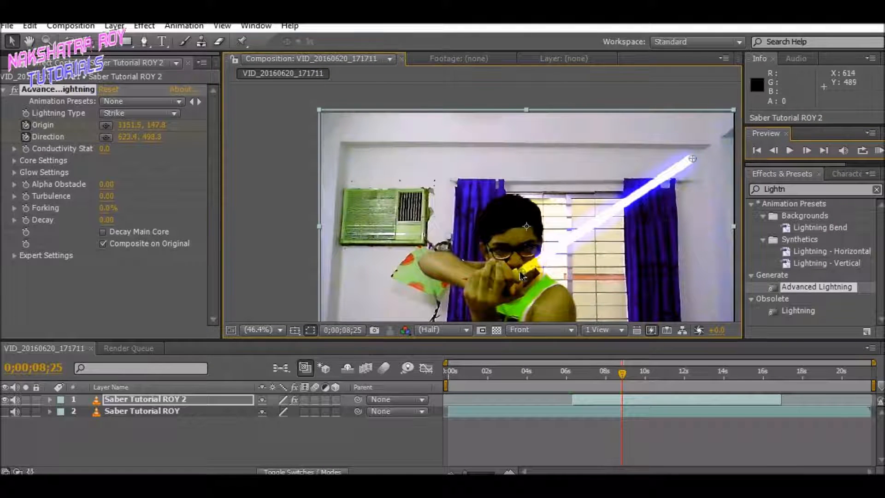
{"action": "left_click_drag", "start_coordinate": [702, 161], "coordinate": [706, 164]}
{"action": "left_click", "coordinate": [807, 151]}
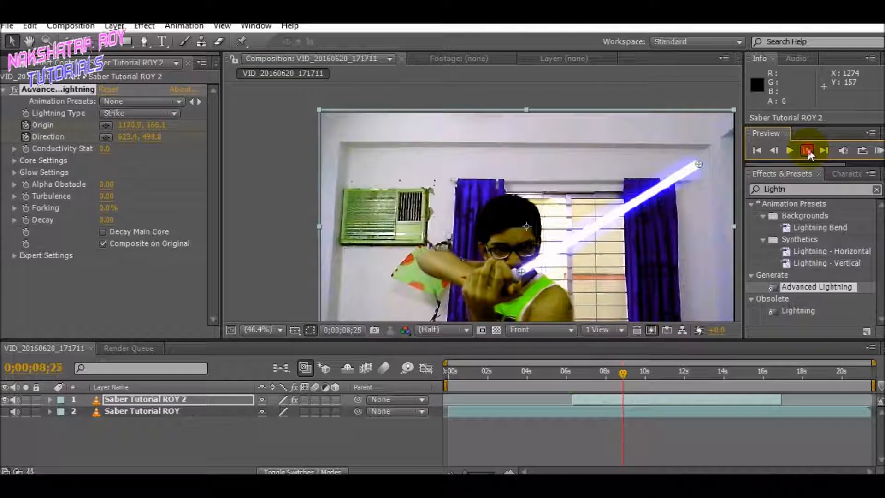
Advance to 0;00;08;28 and move the direction point to about 610.5, 498.8 and the origin to about 1188, 269.
{"action": "left_click", "coordinate": [806, 151]}
{"action": "left_click", "coordinate": [806, 150]}
{"action": "left_click_drag", "start_coordinate": [522, 276], "coordinate": [520, 275]}
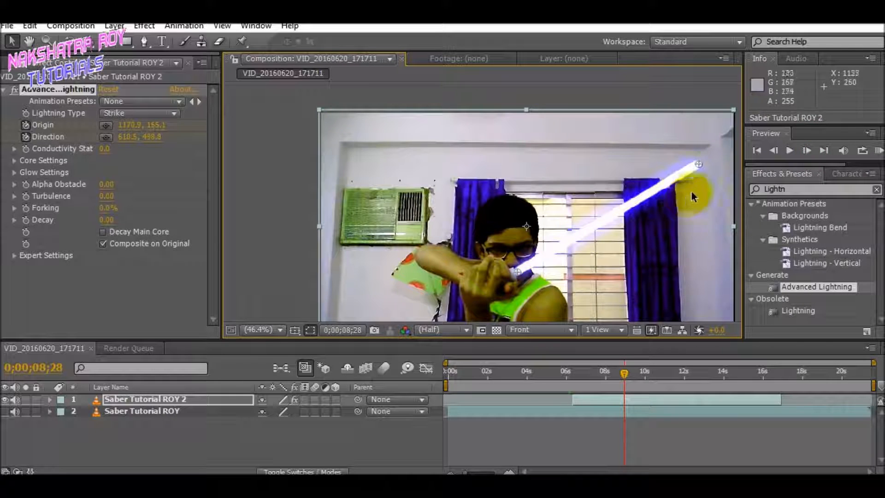
{"action": "left_click_drag", "start_coordinate": [699, 163], "coordinate": [704, 197]}
Advance to 0;00;09;01 and adjust the beam with its direction point at about 599.7, 498.8 and origin at about 1211.9, 313.8.
{"action": "left_click", "coordinate": [806, 150]}
{"action": "left_click", "coordinate": [806, 150]}
{"action": "left_click", "coordinate": [806, 150]}
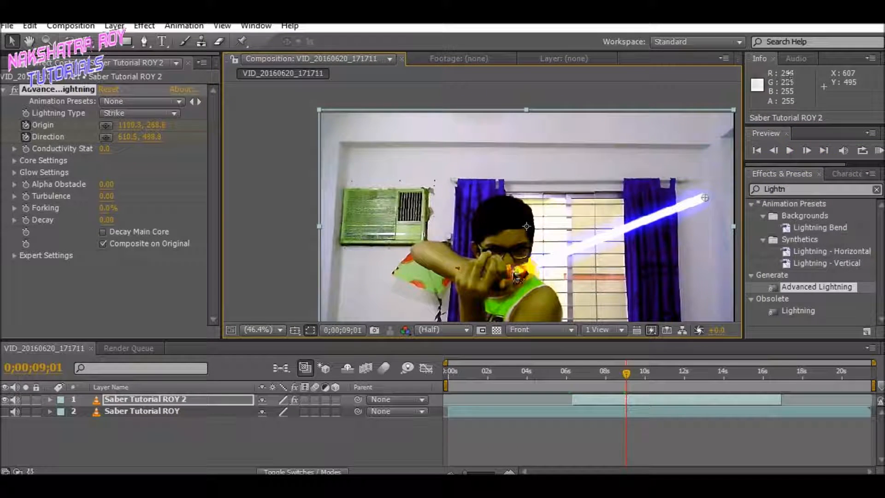
{"action": "left_click_drag", "start_coordinate": [517, 272], "coordinate": [514, 272]}
{"action": "left_click_drag", "start_coordinate": [702, 199], "coordinate": [704, 216]}
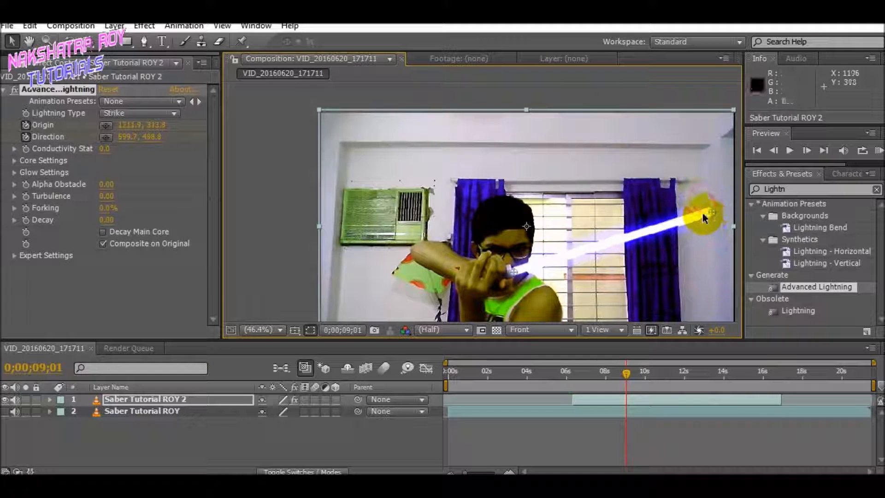
Advance to 0;00;09;04, move the direction point to about 586, 488 at the hilt, and raise the origin slightly.
{"action": "left_click", "coordinate": [807, 150]}
{"action": "left_click", "coordinate": [807, 150]}
{"action": "left_click", "coordinate": [807, 150]}
{"action": "left_click_drag", "start_coordinate": [513, 273], "coordinate": [511, 269]}
{"action": "mouse_move", "coordinate": [711, 208]}
{"action": "left_mouse_down"}
{"action": "mouse_move", "coordinate": [717, 212]}
{"action": "mouse_move", "coordinate": [715, 204]}
{"action": "left_mouse_up"}
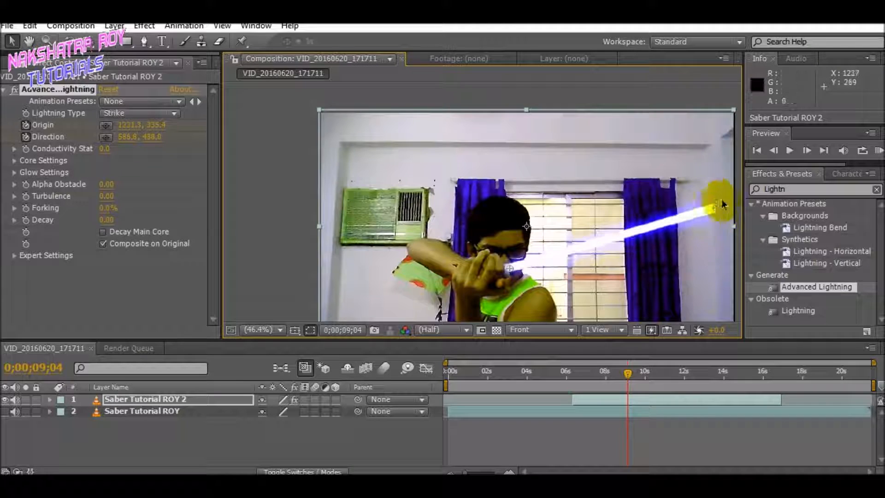
Advance to 0;00;09;07 and extend the beam, with its direction point at about 567.4, 507.4 and origin at about 1272.2, 308.5.
{"action": "left_click", "coordinate": [807, 150]}
{"action": "left_click", "coordinate": [808, 151]}
{"action": "left_click_drag", "start_coordinate": [509, 273], "coordinate": [505, 276]}
{"action": "left_click_drag", "start_coordinate": [713, 210], "coordinate": [730, 211]}
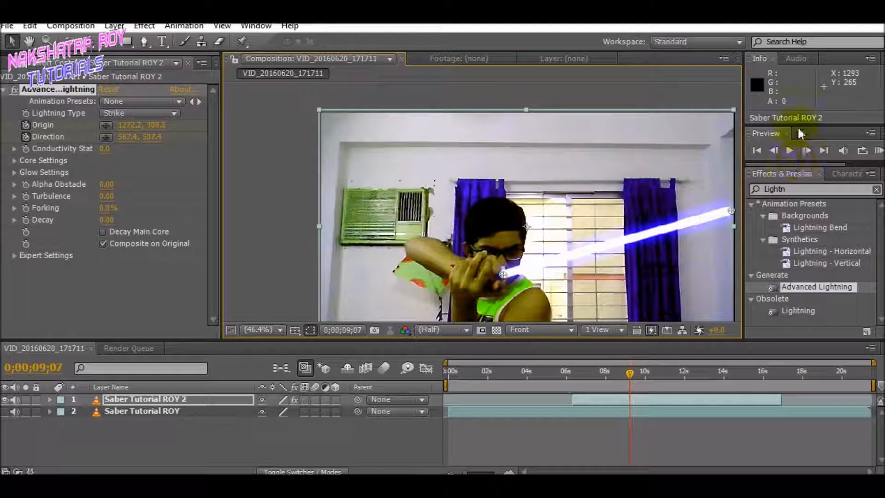
Advance past 0;00;09;07, realign the direction point with the hilt, and move the origin beyond the frame to about 1334.2, 405.5.
{"action": "left_click_drag", "start_coordinate": [653, 242], "coordinate": [601, 222]}
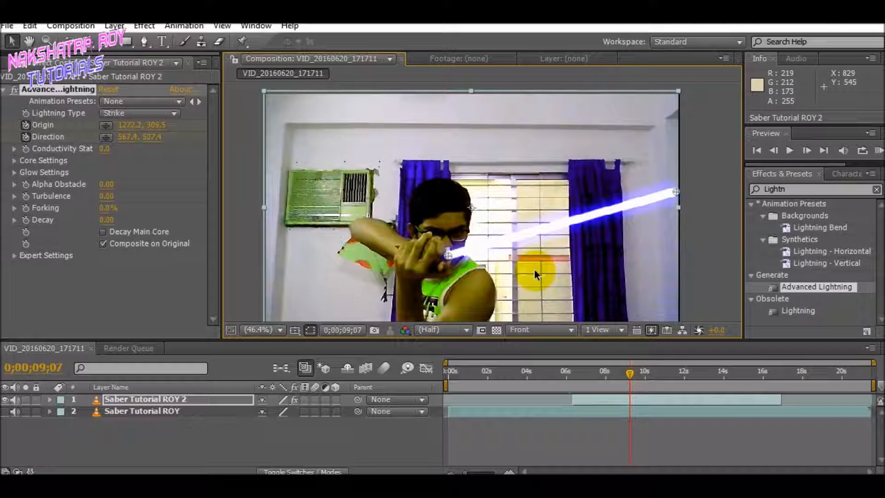
{"action": "scroll", "coordinate": [535, 270], "scroll_direction": "up", "scroll_amount": 1}
{"action": "left_click", "coordinate": [807, 150]}
{"action": "left_click_drag", "start_coordinate": [380, 237], "coordinate": [382, 232]}
{"action": "left_click_drag", "start_coordinate": [623, 164], "coordinate": [645, 197]}
Advance to 0;00;09;14 and move the direction point to about 555.4, 519.4 and the origin to about 1358, 389.5.
{"action": "left_click", "coordinate": [807, 150]}
{"action": "left_click", "coordinate": [807, 150]}
{"action": "left_click", "coordinate": [807, 150]}
{"action": "left_click_drag", "start_coordinate": [382, 228], "coordinate": [375, 236]}
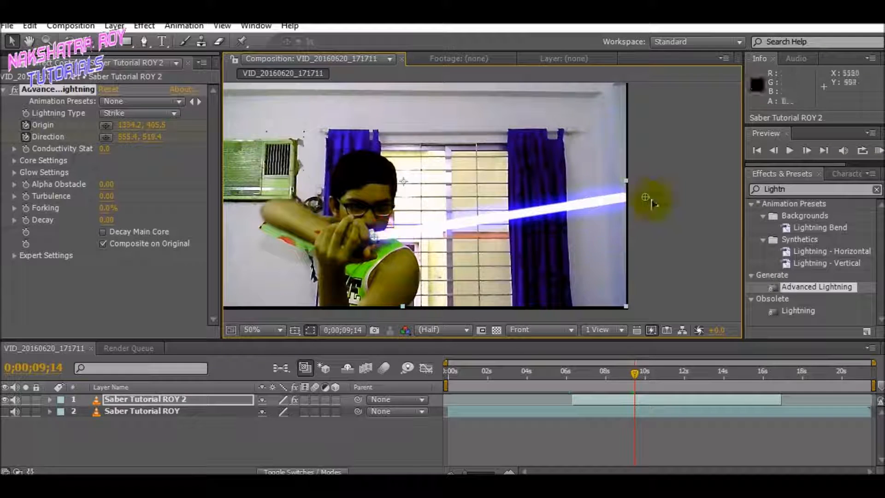
{"action": "left_click_drag", "start_coordinate": [649, 199], "coordinate": [654, 192]}
Advance to 0;00;09;25 and swing the beam upward, with its direction point at about 561.4, 523.4 and origin at about 954.2, 57.5.
{"action": "left_click", "coordinate": [812, 151]}
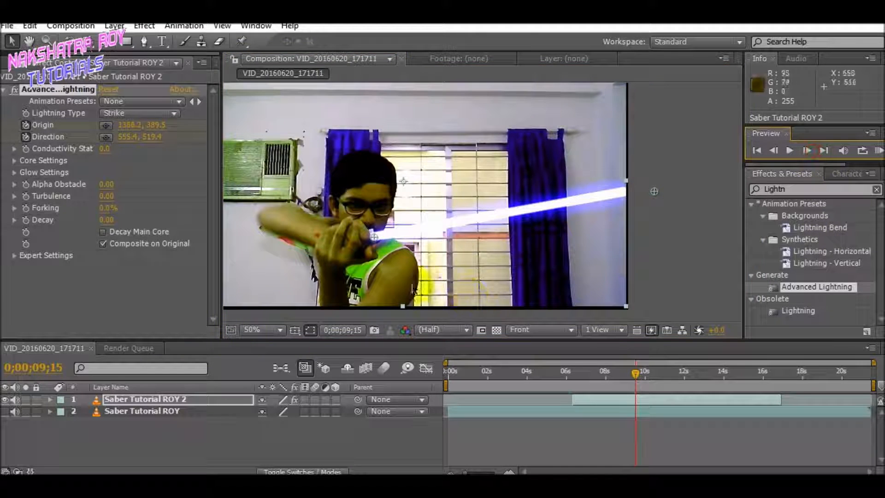
{"action": "left_click_drag", "start_coordinate": [374, 237], "coordinate": [376, 234]}
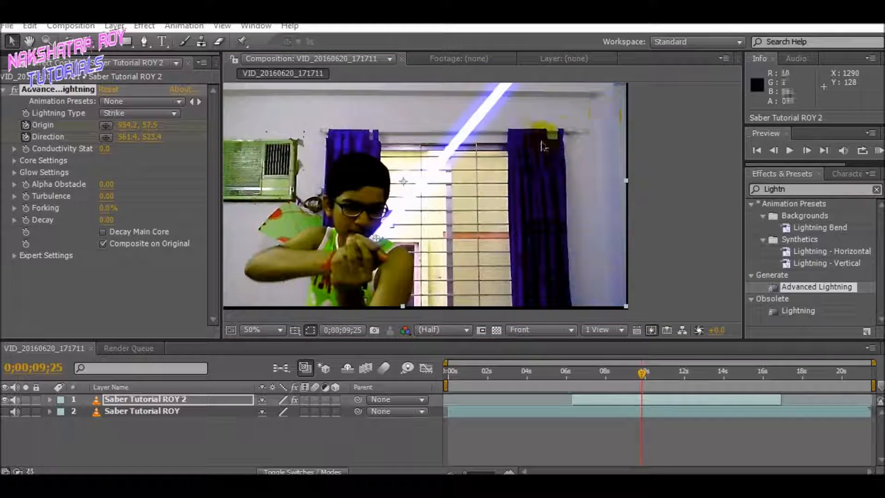
{"action": "left_click_drag", "start_coordinate": [510, 144], "coordinate": [552, 190]}
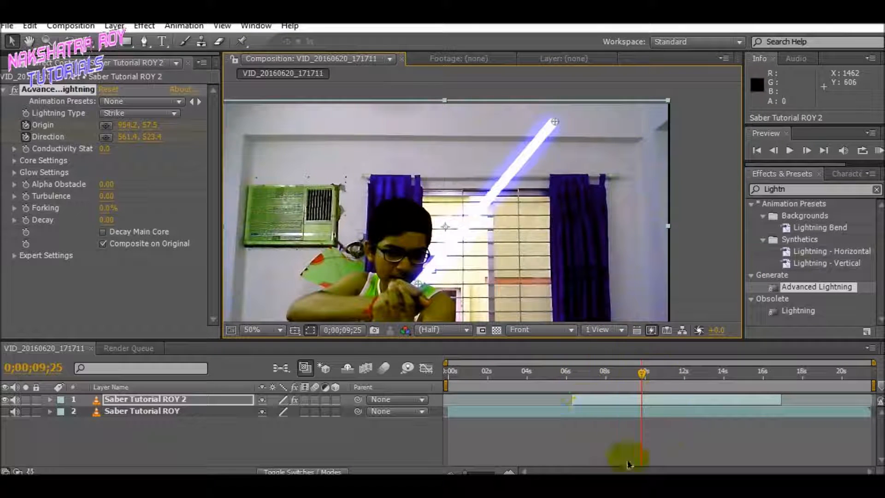
Advance to 0;00;09;29 and move the direction point to about 575.4, 531.4 and the origin to about 722.2, 23.5.
{"action": "left_click", "coordinate": [812, 150]}
{"action": "left_click", "coordinate": [811, 150]}
{"action": "left_click", "coordinate": [812, 150]}
{"action": "left_click", "coordinate": [812, 150]}
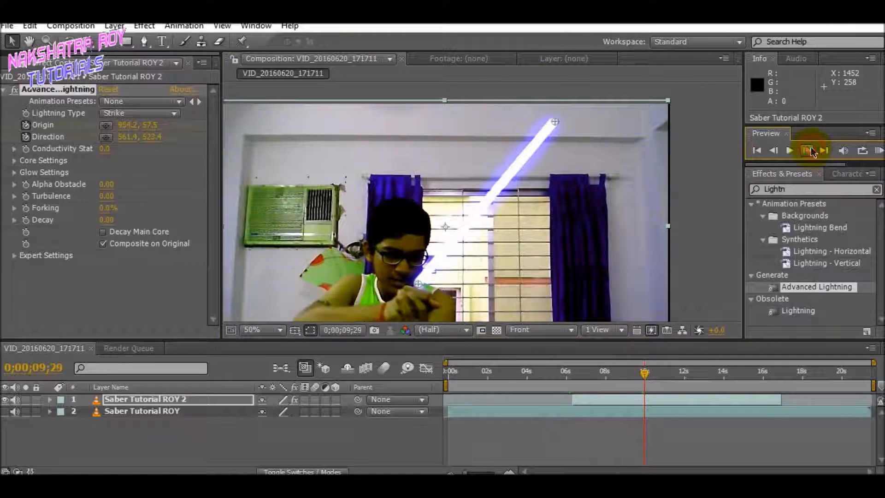
{"action": "left_click_drag", "start_coordinate": [419, 282], "coordinate": [422, 286]}
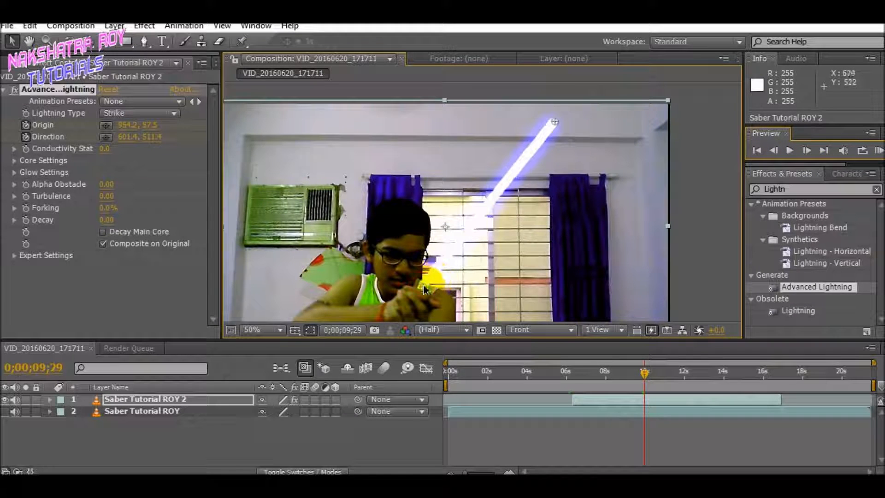
{"action": "left_click_drag", "start_coordinate": [553, 125], "coordinate": [474, 111]}
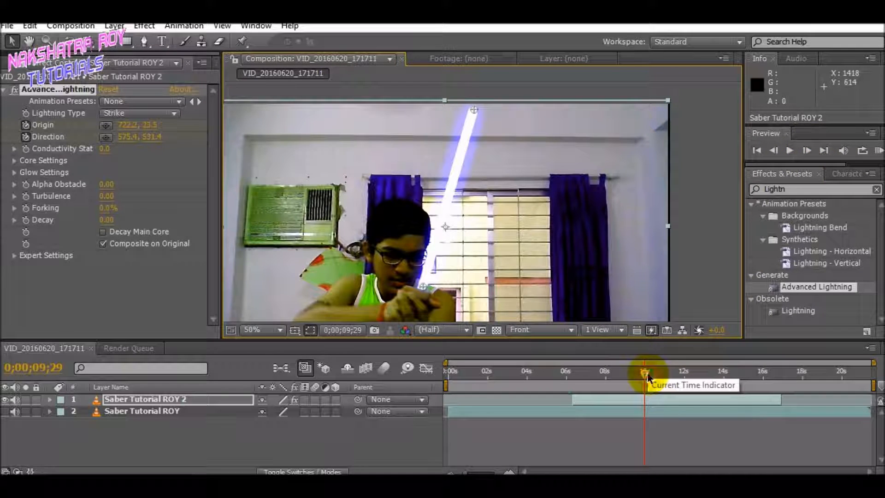
At 0;00;10;04, move the direction point to about 605.4, 521.4 and the origin to about 646, 3.5.
{"action": "left_click_drag", "start_coordinate": [650, 377], "coordinate": [653, 377]}
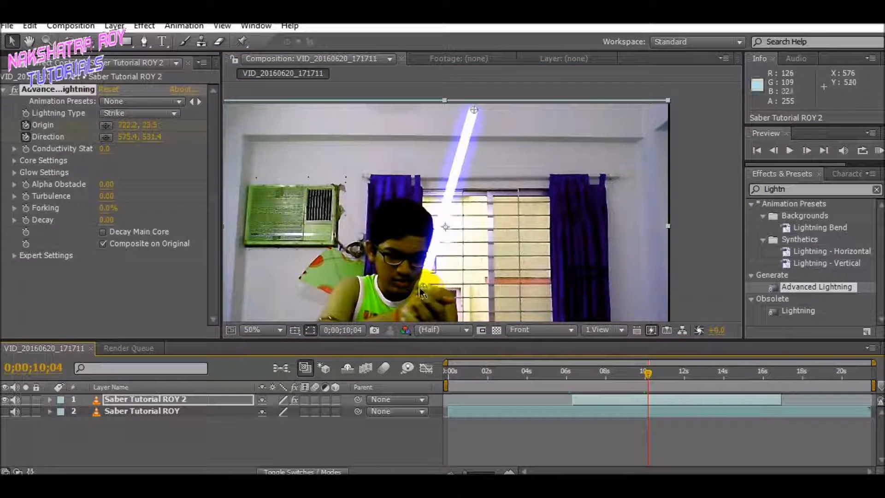
{"action": "left_click_drag", "start_coordinate": [422, 290], "coordinate": [438, 290]}
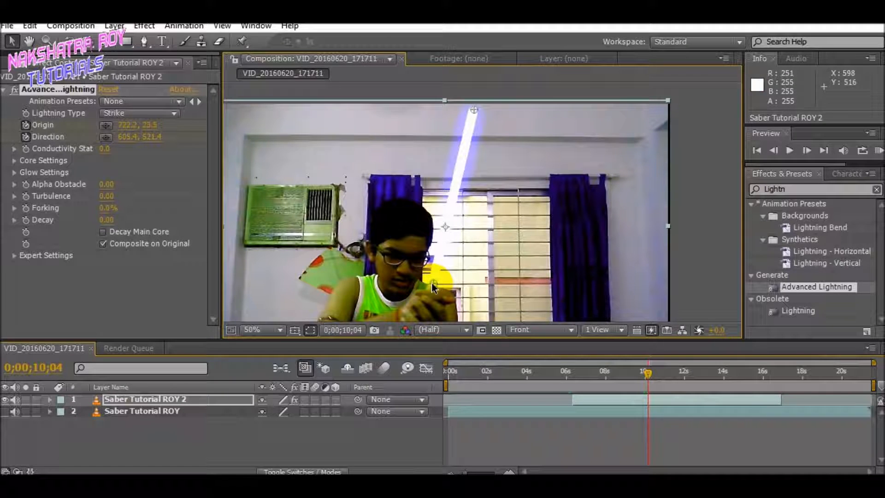
{"action": "left_click_drag", "start_coordinate": [472, 111], "coordinate": [446, 102]}
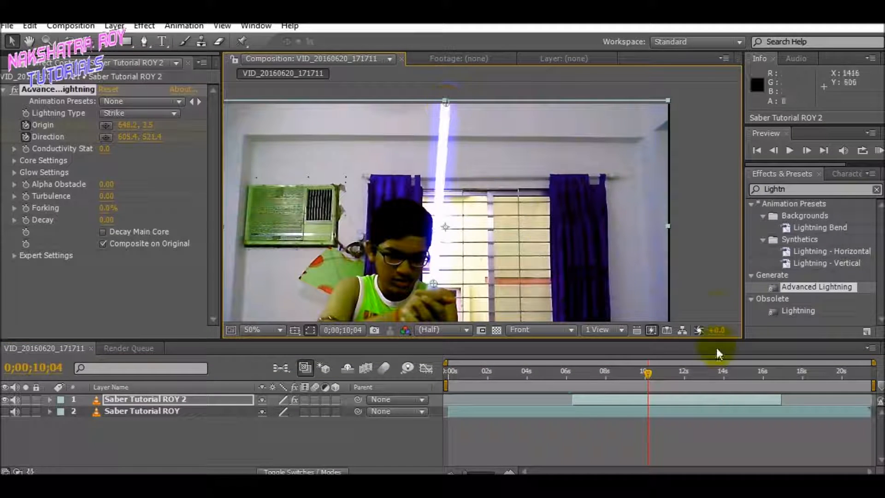
Advance a few frames past 0;00;10;04 and move the direction point to about 617.4, 531.4 and the origin to about 612.2, -26.5.
{"action": "left_click", "coordinate": [808, 150]}
{"action": "left_click", "coordinate": [807, 151]}
{"action": "left_click_drag", "start_coordinate": [433, 283], "coordinate": [439, 285]}
{"action": "left_click_drag", "start_coordinate": [447, 103], "coordinate": [435, 91]}
Advance to 0;00;10;10 and move the direction point to about 629.4, 525.4 and the origin to about 566.2, -32.5.
{"action": "left_click", "coordinate": [808, 150]}
{"action": "left_click", "coordinate": [808, 151]}
{"action": "left_click", "coordinate": [808, 150]}
{"action": "left_click", "coordinate": [807, 150]}
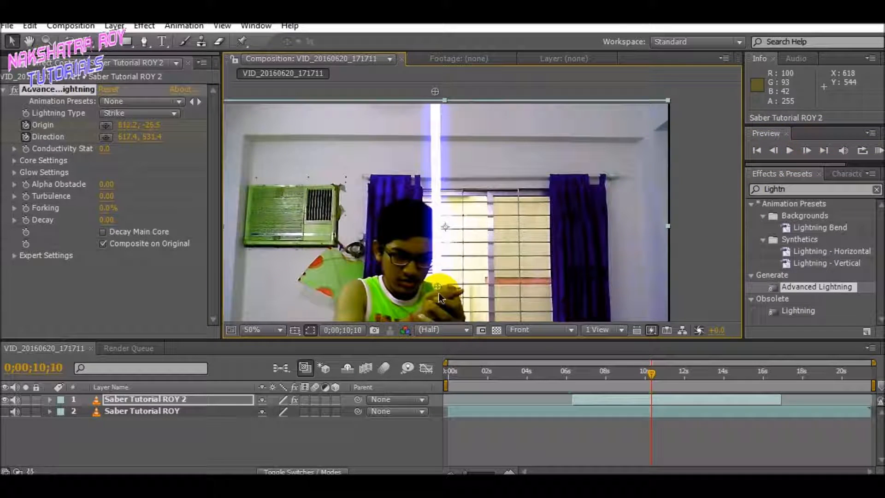
{"action": "left_click_drag", "start_coordinate": [439, 286], "coordinate": [442, 284]}
{"action": "left_click_drag", "start_coordinate": [435, 91], "coordinate": [419, 90]}
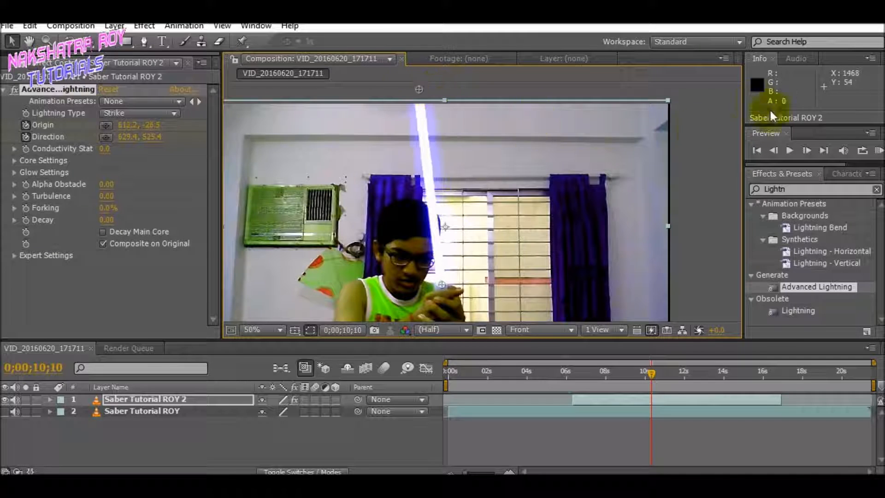
Advance to 0;00;10;21 and tilt the beam over the air conditioner, with its direction point at about 637.4, 479.4 and origin at about 204.2, 121.5.
{"action": "left_click", "coordinate": [808, 150]}
{"action": "left_click", "coordinate": [809, 150]}
{"action": "left_click", "coordinate": [808, 150]}
{"action": "left_click", "coordinate": [809, 150]}
{"action": "left_click", "coordinate": [808, 150]}
{"action": "left_click", "coordinate": [809, 150]}
{"action": "left_click", "coordinate": [808, 150]}
{"action": "left_click", "coordinate": [808, 151]}
{"action": "left_click_drag", "start_coordinate": [442, 284], "coordinate": [445, 268]}
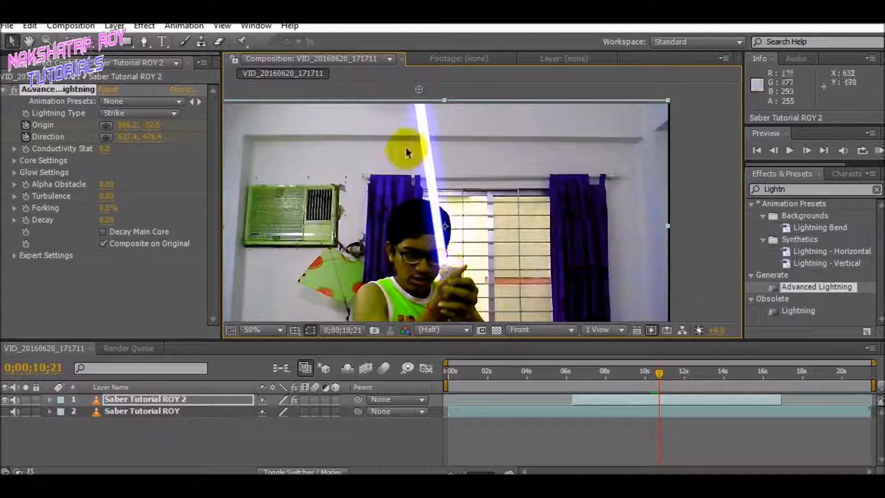
{"action": "left_click_drag", "start_coordinate": [419, 88], "coordinate": [292, 141]}
Advance to 0;00;11;01 and raise the beam, with its direction point at about 665.4, 442.8 and origin at about 557.8, -3.5.
{"action": "scroll", "coordinate": [379, 309], "scroll_direction": "up", "scroll_amount": 1}
{"action": "left_click_drag", "start_coordinate": [416, 302], "coordinate": [676, 220]}
{"action": "left_click_drag", "start_coordinate": [519, 238], "coordinate": [529, 376]}
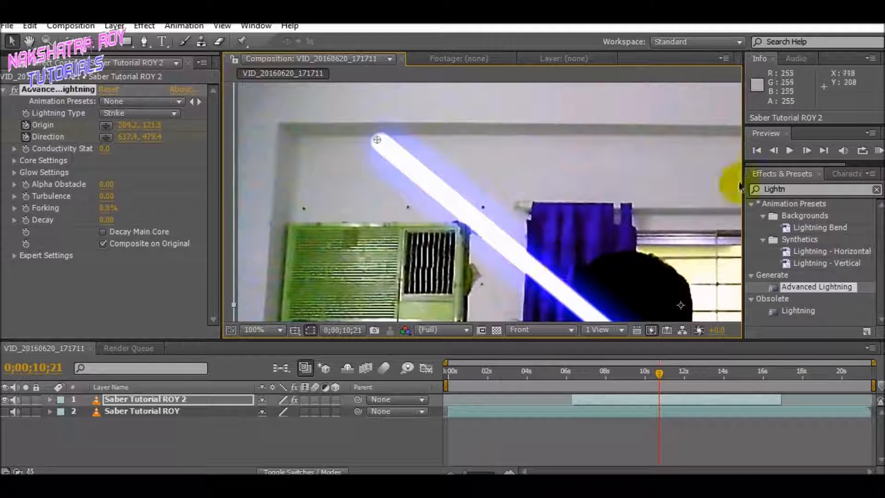
{"action": "left_click", "coordinate": [806, 150]}
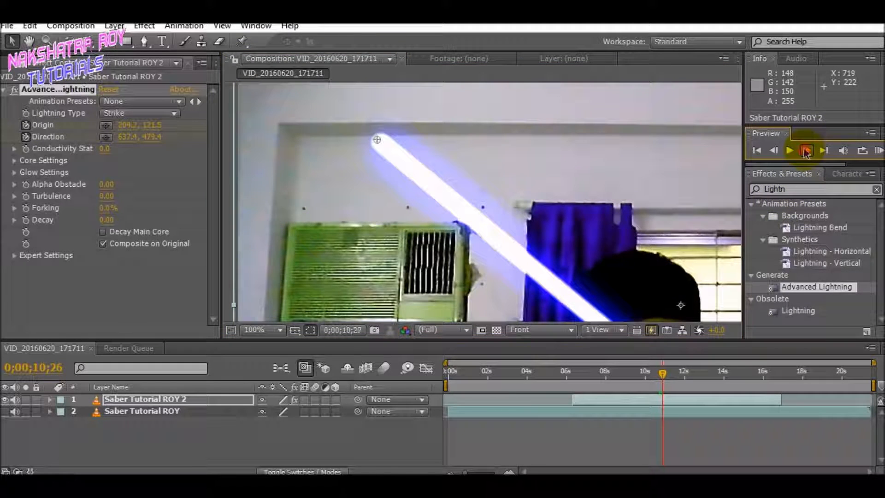
{"action": "left_click", "coordinate": [258, 338]}
{"action": "left_click", "coordinate": [265, 92]}
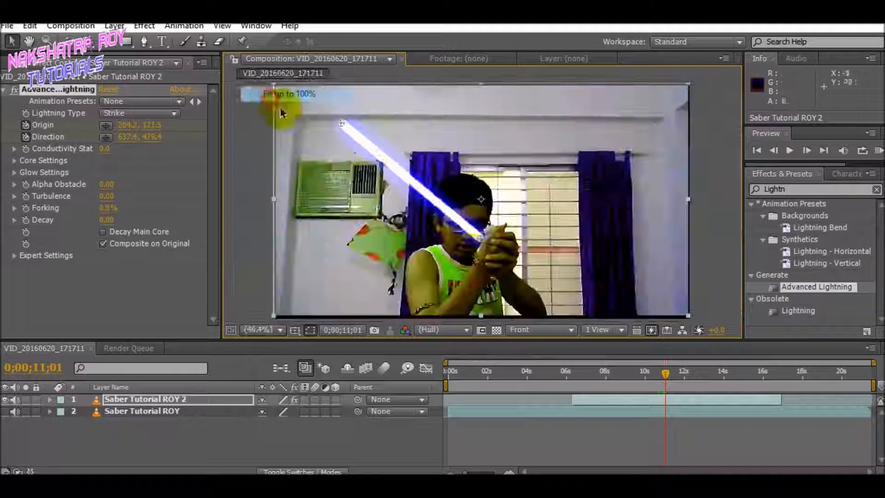
{"action": "left_click_drag", "start_coordinate": [482, 242], "coordinate": [488, 236]}
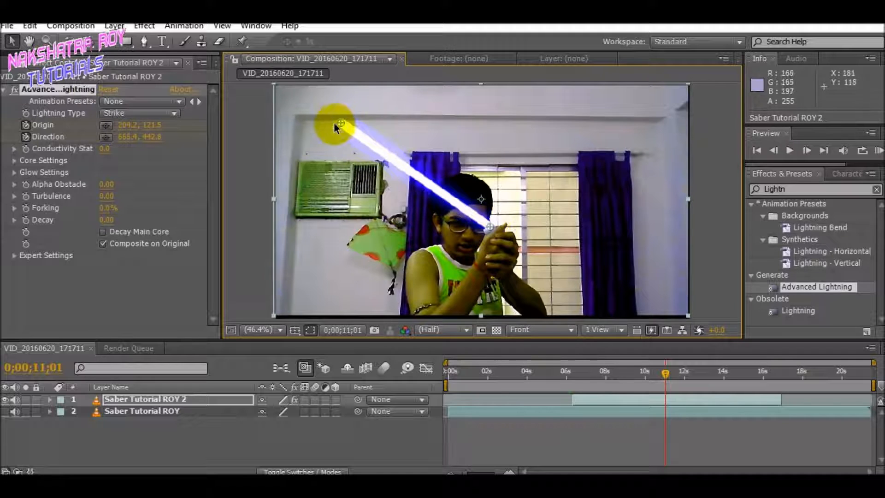
{"action": "left_click_drag", "start_coordinate": [338, 125], "coordinate": [458, 84]}
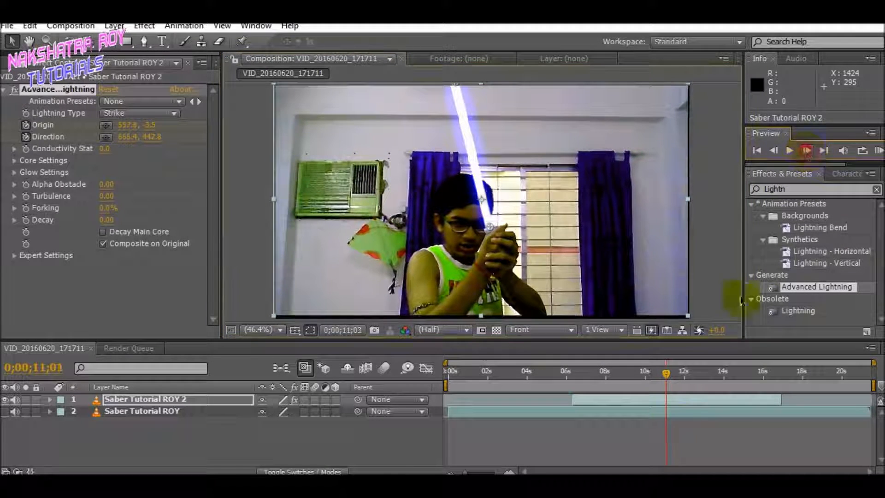
At 0;00;11;13, align the direction point with the hands and move the origin above the frame to about 887.6, -35.8.
{"action": "left_click", "coordinate": [667, 372]}
{"action": "left_click_drag", "start_coordinate": [669, 374], "coordinate": [674, 371]}
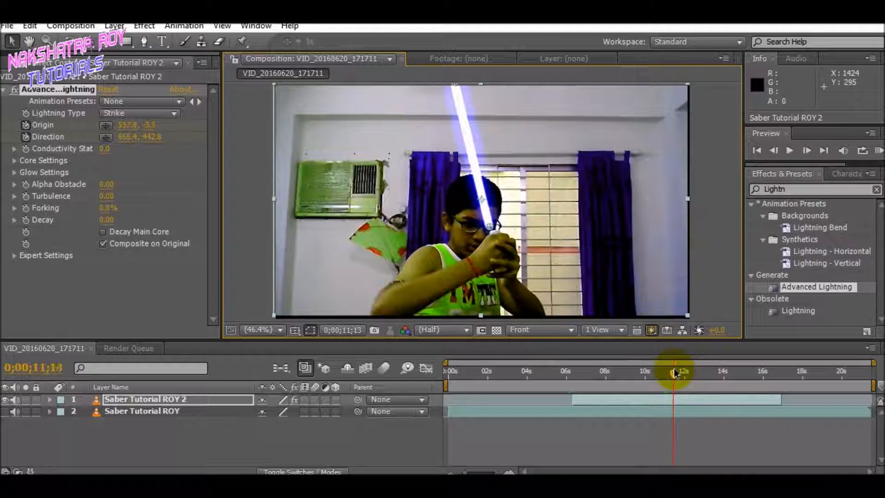
{"action": "left_click_drag", "start_coordinate": [489, 229], "coordinate": [496, 235]}
{"action": "left_click_drag", "start_coordinate": [529, 148], "coordinate": [521, 197]}
{"action": "left_click_drag", "start_coordinate": [447, 135], "coordinate": [554, 122]}
At 0;00;12;06, move the direction point to the fist at about 618.0, 608.8 and the origin to about 1247.6, 235.8.
{"action": "left_click_drag", "start_coordinate": [676, 375], "coordinate": [689, 371]}
{"action": "left_click_drag", "start_coordinate": [445, 249], "coordinate": [478, 174]}
{"action": "left_click", "coordinate": [535, 211]}
{"action": "left_click_drag", "start_coordinate": [522, 206], "coordinate": [499, 251]}
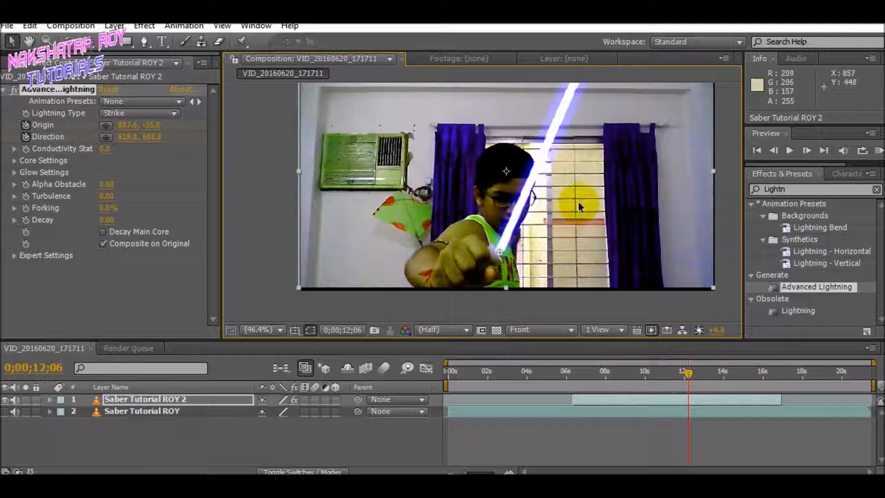
{"action": "left_click_drag", "start_coordinate": [579, 204], "coordinate": [510, 326]}
{"action": "left_click_drag", "start_coordinate": [518, 167], "coordinate": [629, 249]}
{"action": "left_click_drag", "start_coordinate": [563, 269], "coordinate": [638, 189]}
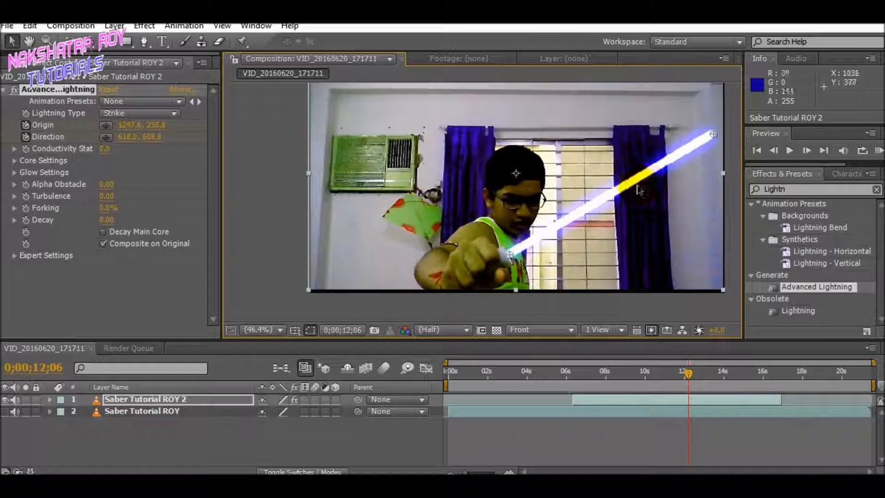
Advance to 0;00;12;09 and lower the beam, with its direction point at about 624.4, 630.3 and origin at about 1210.9, 315.5.
{"action": "left_click", "coordinate": [807, 150]}
{"action": "left_click", "coordinate": [807, 150]}
{"action": "left_click", "coordinate": [807, 150]}
{"action": "left_click_drag", "start_coordinate": [509, 254], "coordinate": [511, 261]}
{"action": "left_click_drag", "start_coordinate": [654, 225], "coordinate": [582, 246]}
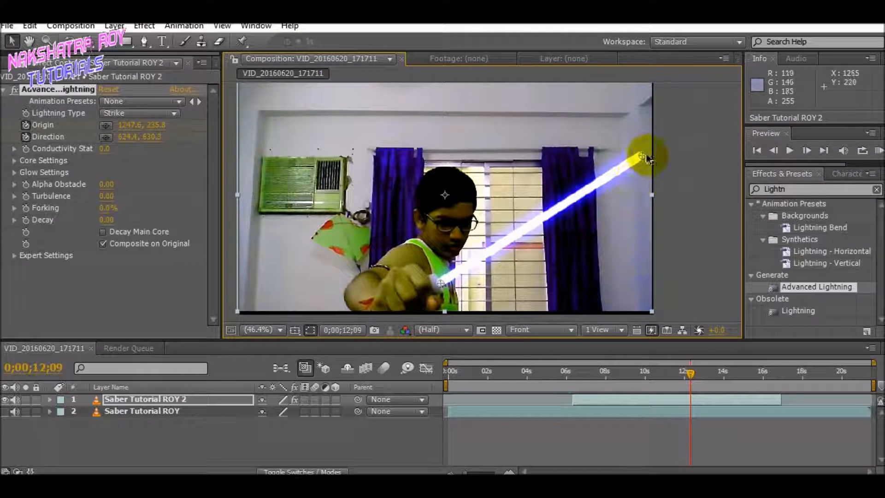
{"action": "left_click_drag", "start_coordinate": [647, 155], "coordinate": [635, 173]}
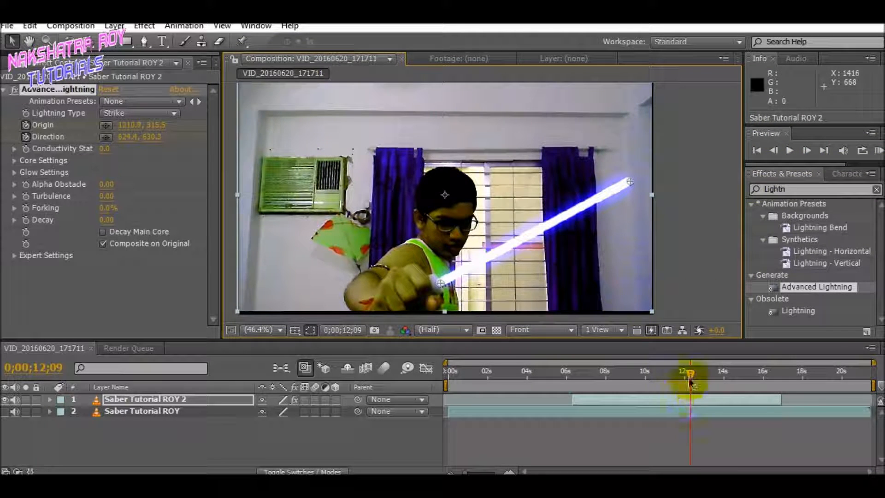
At 0;00;12;23, raise the direction point to about 607.2, 552.7 and the origin to about 1191.5, 228.9.
{"action": "left_click_drag", "start_coordinate": [687, 375], "coordinate": [696, 374]}
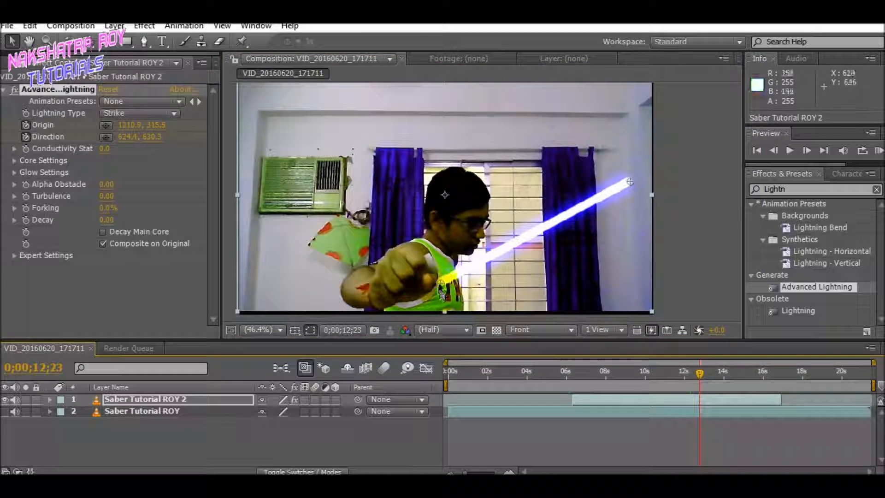
{"action": "left_click_drag", "start_coordinate": [440, 283], "coordinate": [441, 255]}
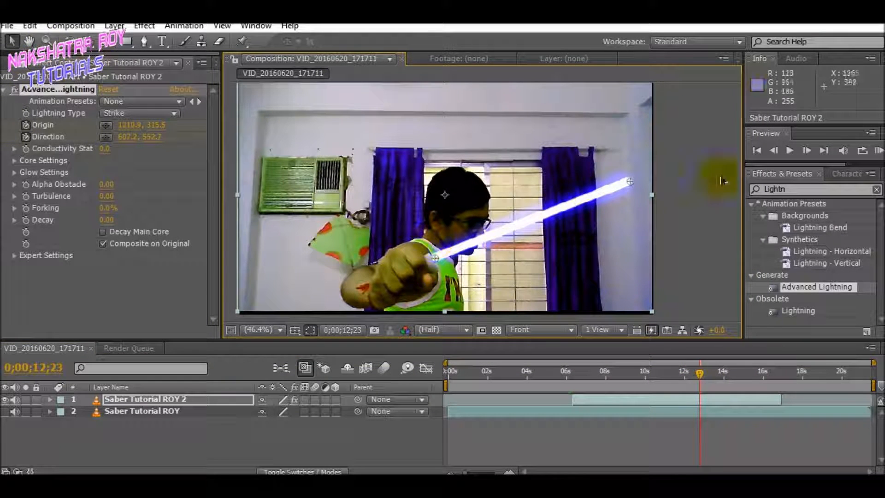
{"action": "left_click_drag", "start_coordinate": [626, 181], "coordinate": [623, 152]}
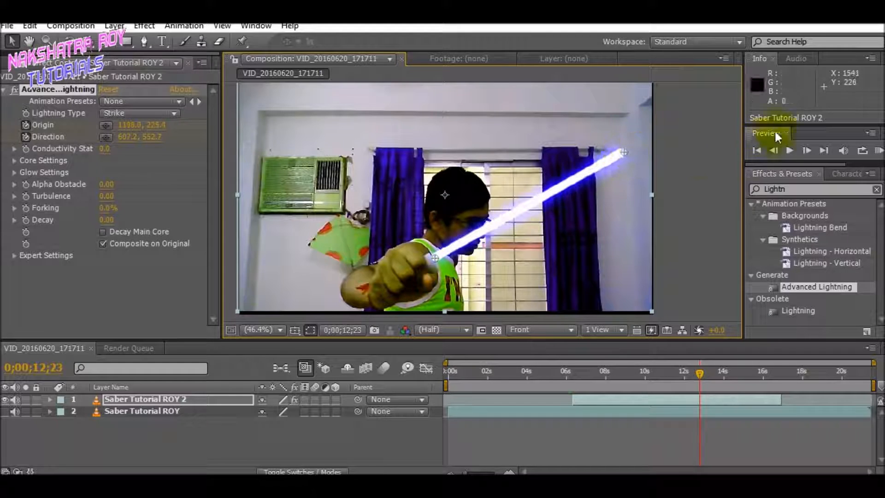
Advance to 0;00;12;27 and move the direction point to about 587.8, 552.7 and the origin to about 1234.7, 209.9.
{"action": "left_click", "coordinate": [807, 150]}
{"action": "left_click", "coordinate": [806, 150]}
{"action": "left_click", "coordinate": [807, 151]}
{"action": "left_click", "coordinate": [807, 150]}
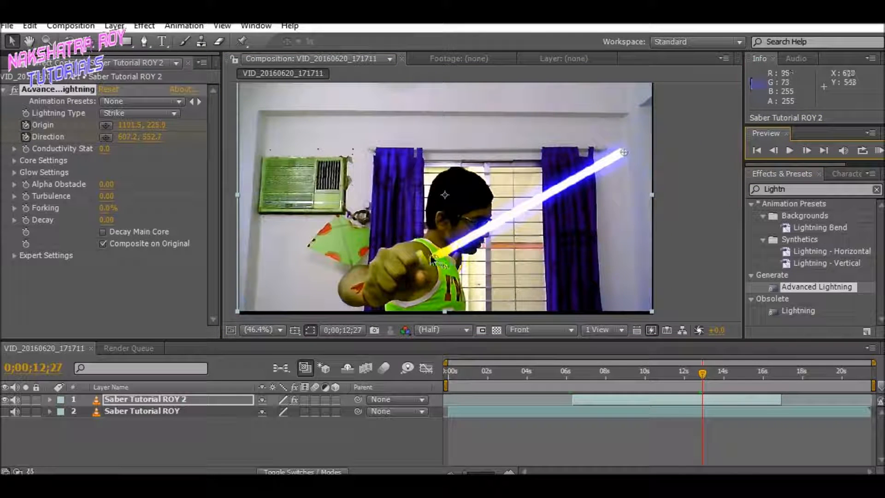
{"action": "left_click_drag", "start_coordinate": [429, 257], "coordinate": [424, 257]}
{"action": "left_click_drag", "start_coordinate": [627, 150], "coordinate": [640, 146]}
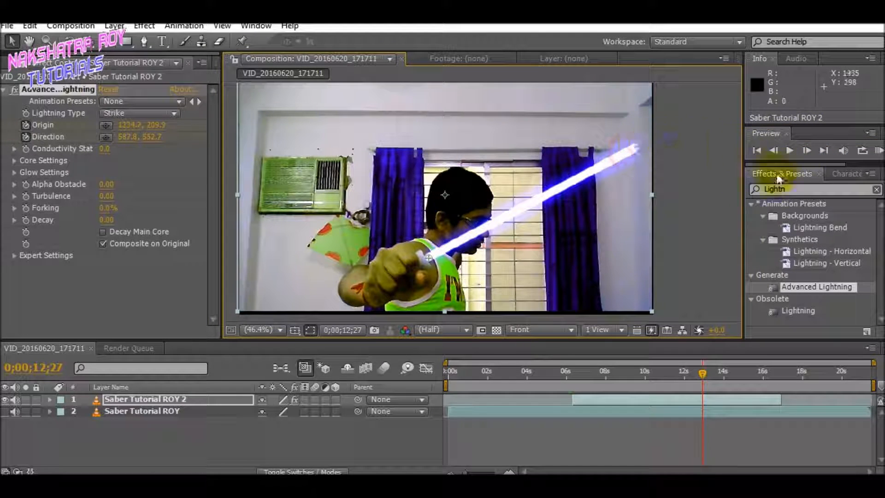
Advance to 0;00;13;01 and move the beam's direction point to about 572.7, 533.3.
{"action": "left_click", "coordinate": [806, 152]}
{"action": "left_click", "coordinate": [805, 152]}
{"action": "left_click", "coordinate": [806, 153]}
{"action": "left_click", "coordinate": [806, 152]}
{"action": "left_click_drag", "start_coordinate": [432, 260], "coordinate": [425, 249]}
{"action": "left_click", "coordinate": [615, 162]}
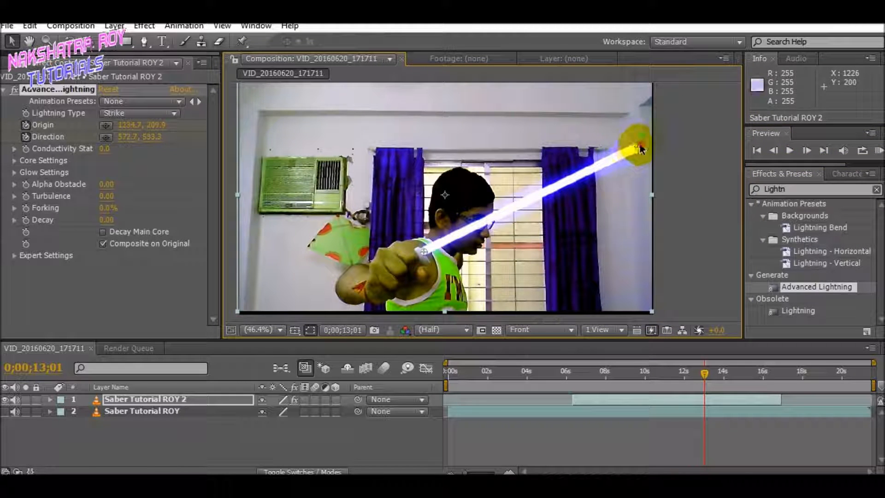
At 0;00;13;08, move the direction point to the fist at about 622.3, 518.2 and the origin to about 1234.7, 143.1.
{"action": "left_click", "coordinate": [807, 151]}
{"action": "left_click", "coordinate": [807, 151]}
{"action": "left_click", "coordinate": [807, 150]}
{"action": "left_click", "coordinate": [807, 150]}
{"action": "left_click", "coordinate": [807, 150]}
{"action": "left_click_drag", "start_coordinate": [423, 250], "coordinate": [435, 251]}
{"action": "left_click", "coordinate": [659, 165]}
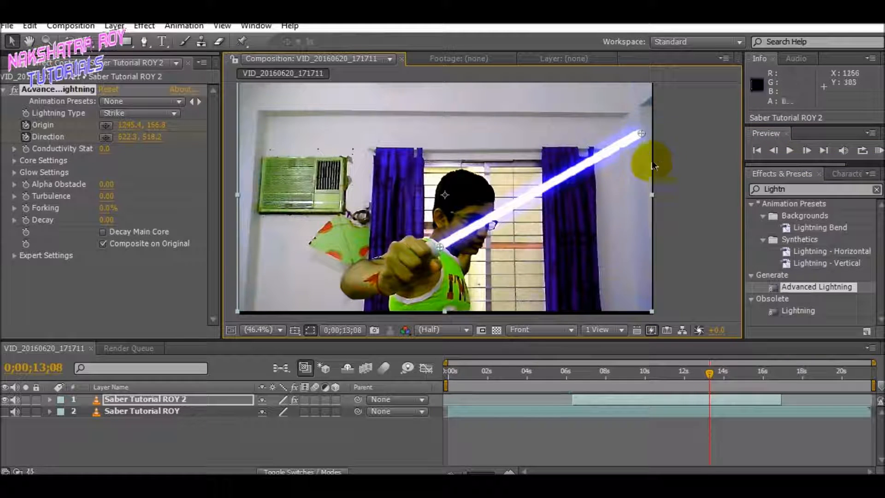
{"action": "left_click_drag", "start_coordinate": [641, 130], "coordinate": [637, 126]}
Advance to 0;00;14;07, move the direction point to about 671.9, 501.0 and pull the origin out past the frame's right edge.
{"action": "left_click", "coordinate": [805, 150]}
{"action": "left_click", "coordinate": [805, 150]}
{"action": "left_click", "coordinate": [804, 150]}
{"action": "left_click", "coordinate": [805, 150]}
{"action": "left_click", "coordinate": [804, 150]}
{"action": "left_click", "coordinate": [804, 151]}
{"action": "left_click", "coordinate": [804, 150]}
{"action": "left_click", "coordinate": [804, 150]}
{"action": "left_click_drag", "start_coordinate": [714, 377], "coordinate": [728, 377]}
{"action": "left_click_drag", "start_coordinate": [440, 247], "coordinate": [452, 239]}
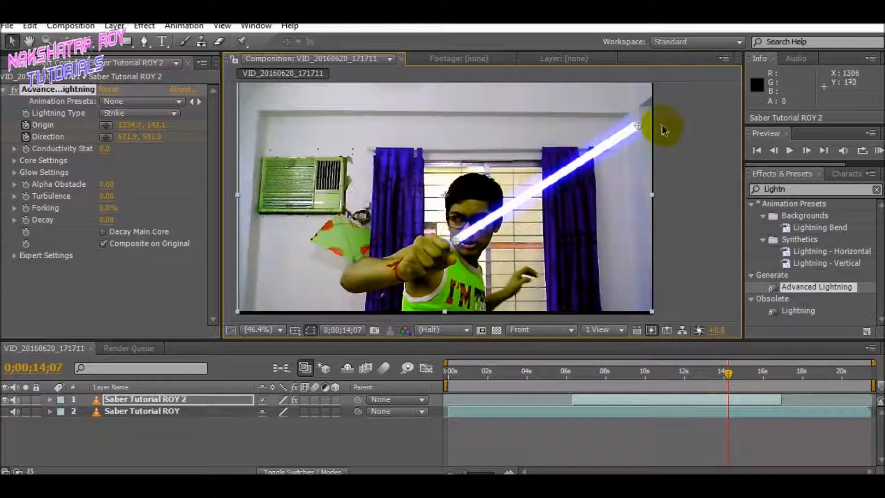
{"action": "left_click_drag", "start_coordinate": [636, 125], "coordinate": [691, 106]}
At 0;00;15;20, move the direction point to about 389.5, 539.8 and raise the origin to about 1081.6, 102.1.
{"action": "left_click", "coordinate": [789, 147]}
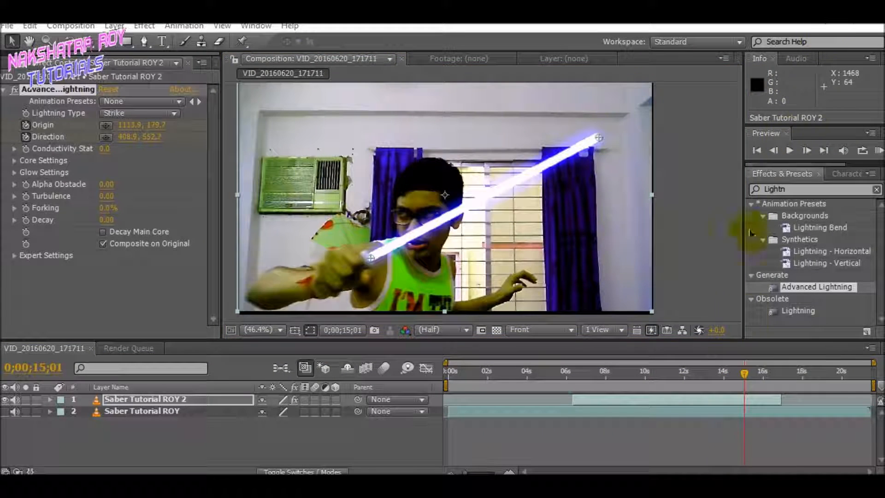
{"action": "left_click_drag", "start_coordinate": [747, 375], "coordinate": [758, 372]}
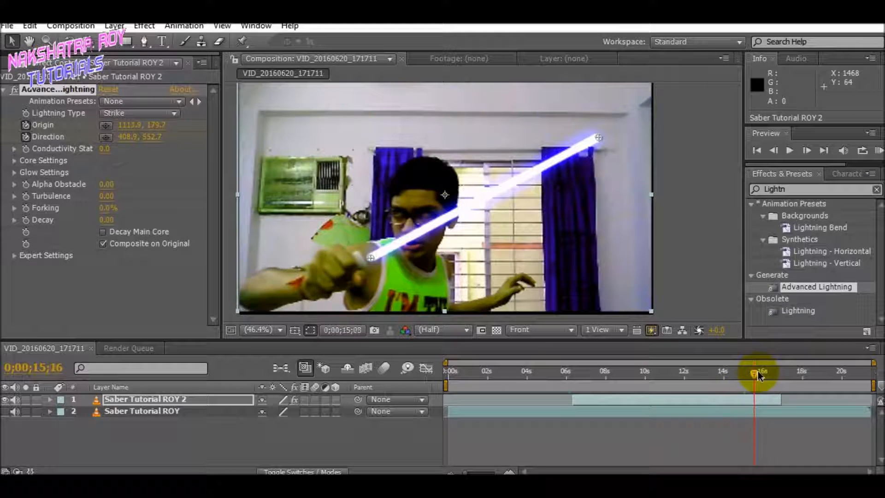
{"action": "left_click_drag", "start_coordinate": [377, 265], "coordinate": [369, 260]}
{"action": "left_click", "coordinate": [592, 155]}
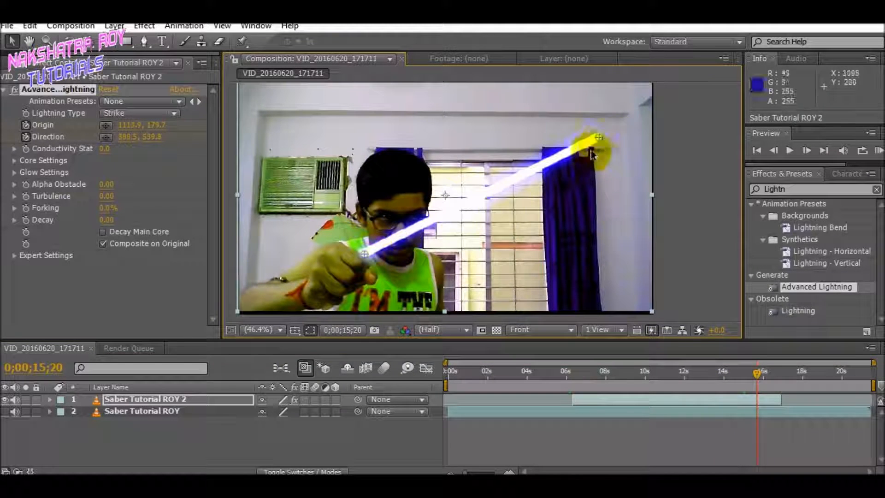
{"action": "left_click_drag", "start_coordinate": [594, 136], "coordinate": [587, 112]}
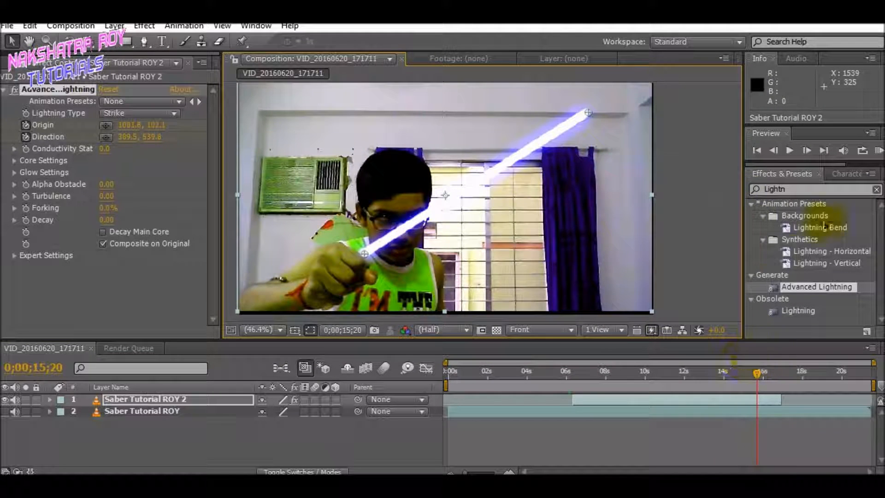
At 0;00;15;21, set the direction near 426.1, 533.3 and origin near 1098.8, 71.9; one frame on, move the direction to about 415.3, 552.7.
{"action": "left_click", "coordinate": [809, 152]}
{"action": "left_click_drag", "start_coordinate": [366, 260], "coordinate": [374, 258]}
{"action": "left_click_drag", "start_coordinate": [589, 112], "coordinate": [595, 104]}
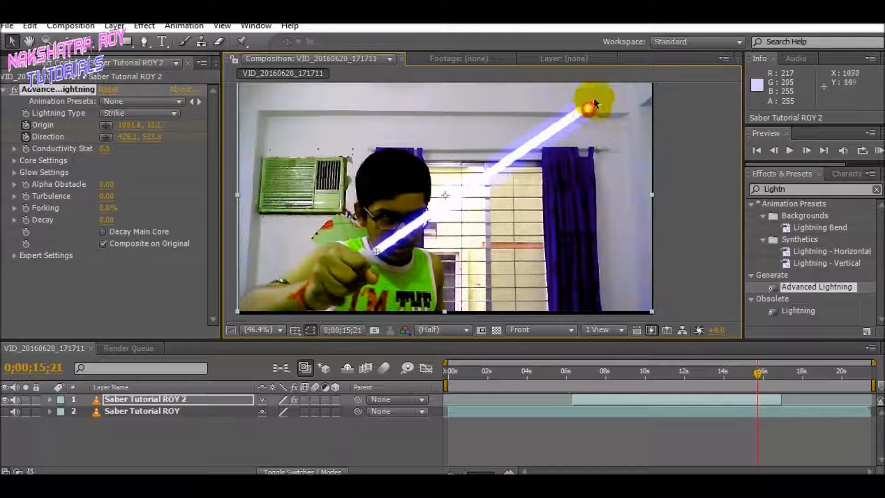
{"action": "left_click", "coordinate": [807, 150]}
{"action": "left_click_drag", "start_coordinate": [376, 253], "coordinate": [372, 256]}
Advance to 0;00;16;04 and move the direction point below the frame at about 387.3, 772.6 and the origin to about 1070.8, 7.3.
{"action": "left_click_drag", "start_coordinate": [759, 371], "coordinate": [766, 376]}
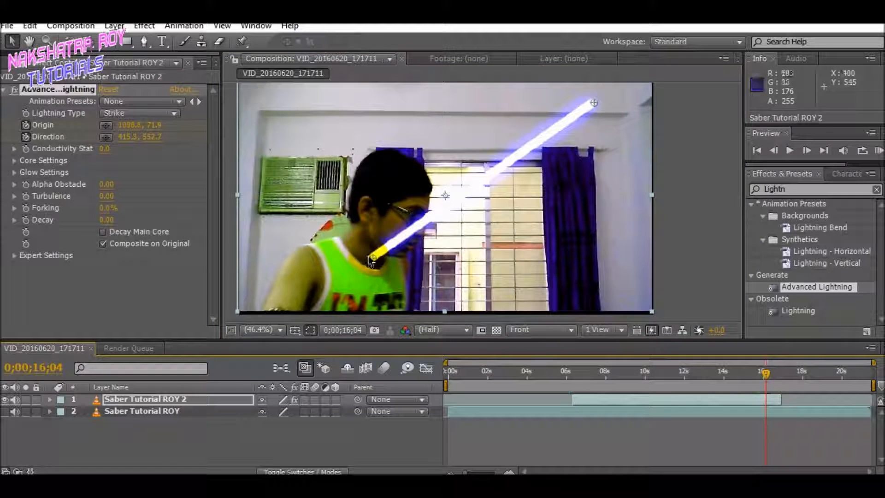
{"action": "left_click_drag", "start_coordinate": [372, 258], "coordinate": [363, 328]}
{"action": "left_click_drag", "start_coordinate": [590, 106], "coordinate": [585, 83]}
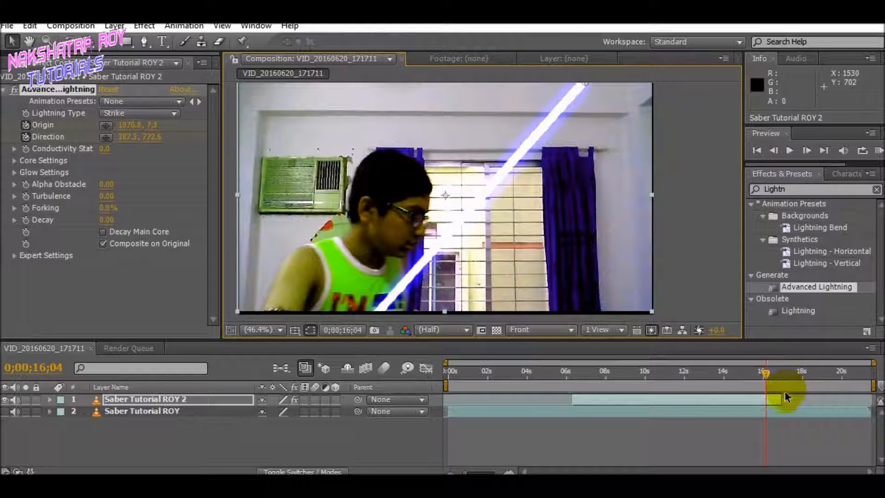
At 0;00;16;16, shift the beam toward the departing figure, moving the direction point down-left and the origin above the frame.
{"action": "left_click_drag", "start_coordinate": [765, 374], "coordinate": [773, 375]}
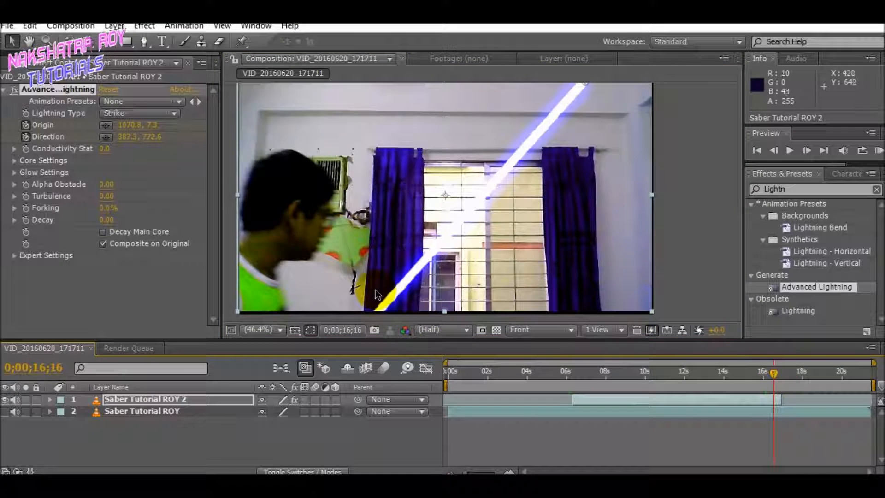
{"action": "scroll", "coordinate": [375, 289], "scroll_direction": "down", "scroll_amount": 2}
{"action": "left_click_drag", "start_coordinate": [419, 276], "coordinate": [340, 294]}
{"action": "left_click_drag", "start_coordinate": [536, 138], "coordinate": [388, 92]}
At 0;00;16;25, move the beam fully out of frame, with the direction at about -692.7, 772.6 and the origin at about -609.2, -76.7.
{"action": "left_click_drag", "start_coordinate": [776, 376], "coordinate": [779, 372]}
{"action": "left_click_drag", "start_coordinate": [340, 295], "coordinate": [262, 243]}
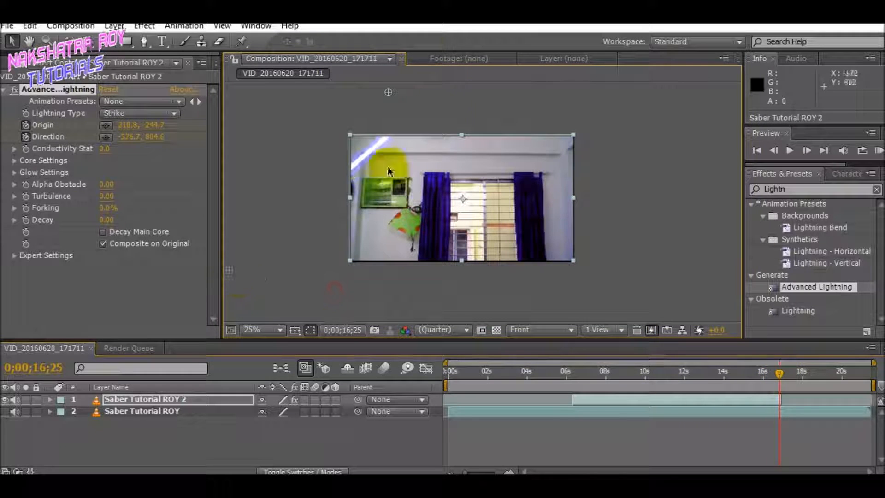
{"action": "left_click", "coordinate": [278, 330]}
{"action": "left_click", "coordinate": [282, 90]}
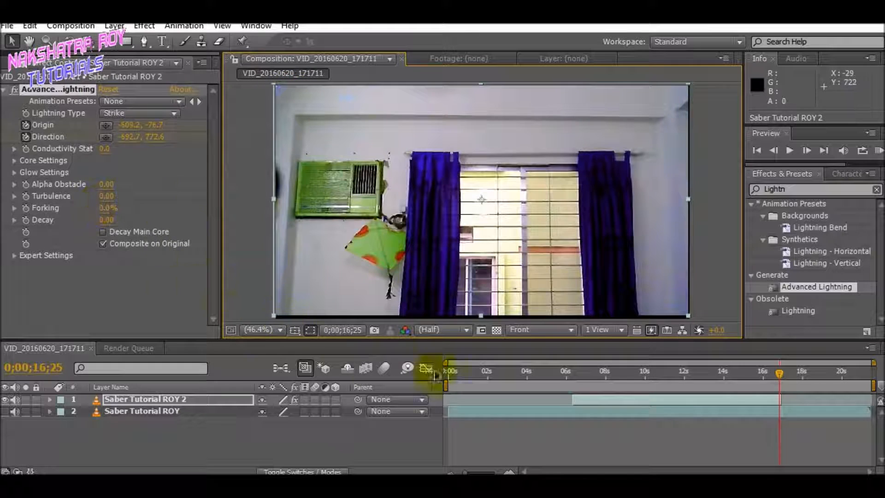
Play back the saber animation from 0;00;06;06 to check how the beam follows the hand.
{"action": "left_click_drag", "start_coordinate": [769, 380], "coordinate": [571, 386]}
{"action": "key", "text": "space"}
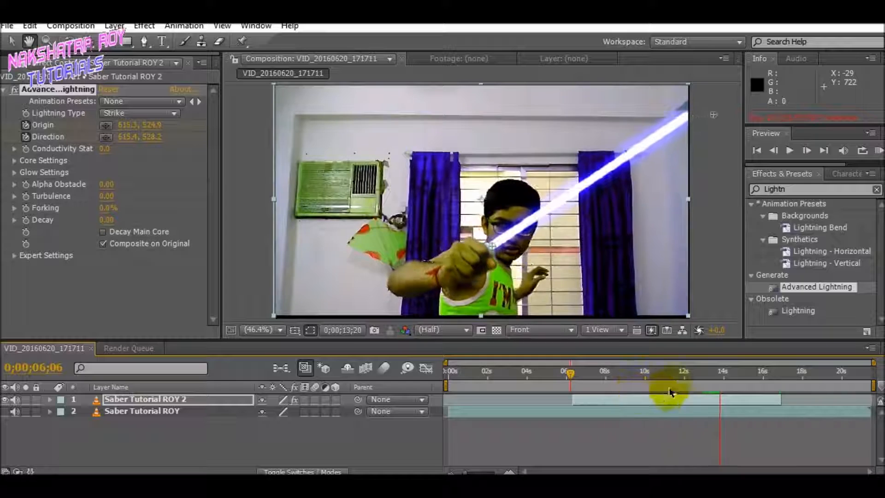
{"action": "key", "text": "space"}
Fit the composition view up to 100% and preview the rest of the animation from 0;00;14;12.
{"action": "left_click_drag", "start_coordinate": [626, 256], "coordinate": [566, 267]}
{"action": "left_click", "coordinate": [269, 333]}
{"action": "left_click", "coordinate": [304, 97]}
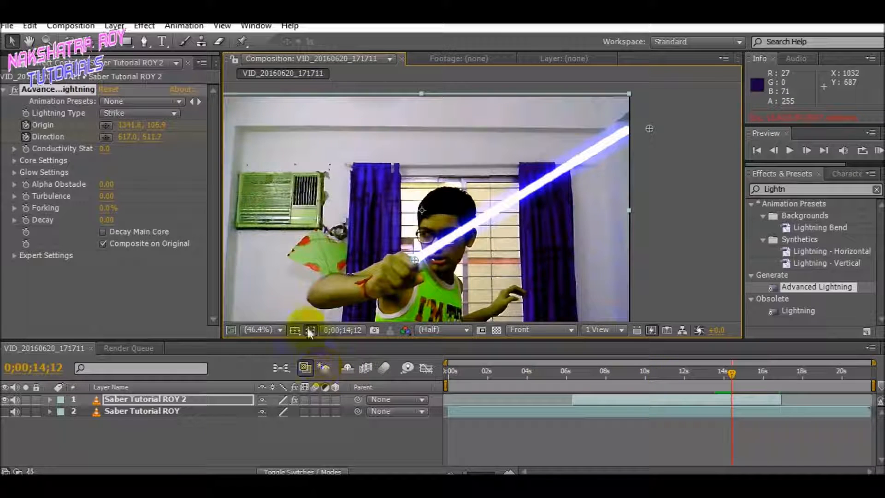
{"action": "left_click", "coordinate": [253, 330]}
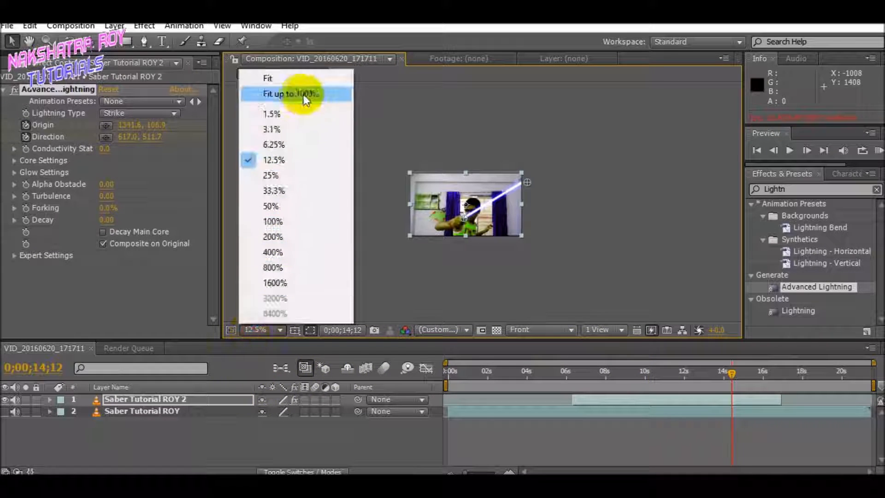
{"action": "left_click", "coordinate": [306, 94]}
{"action": "key", "text": "space"}
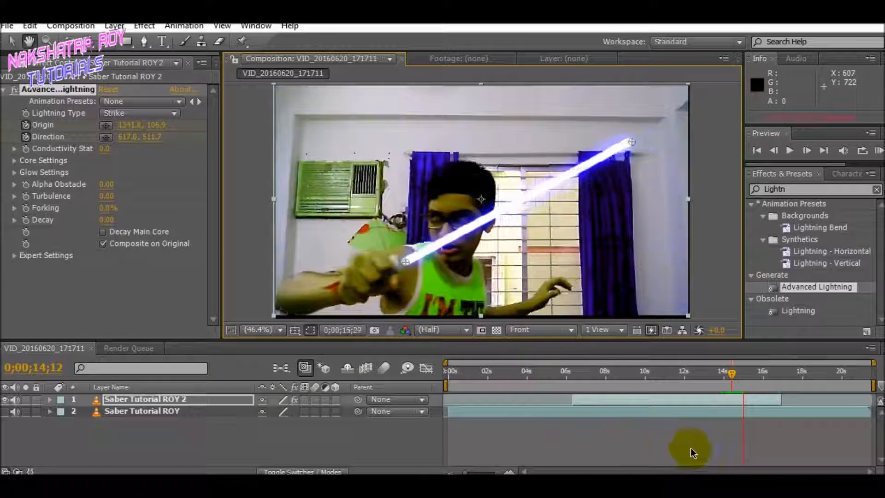